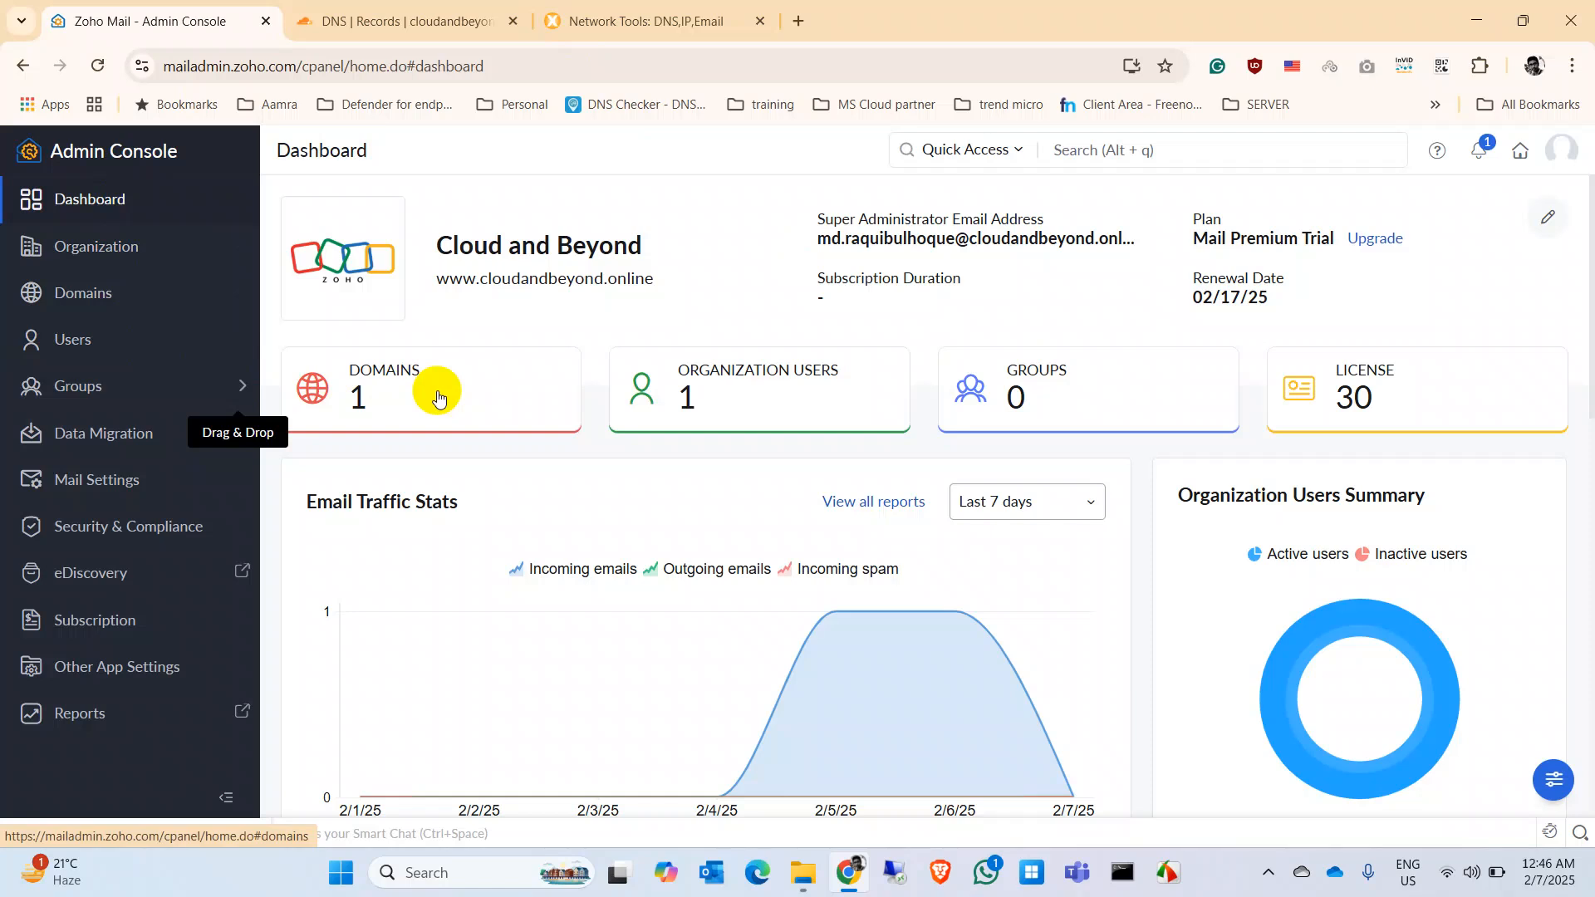
# Step: Open the Users list from the Admin Console sidebar and start the Add user form
pyautogui.click(110, 345)
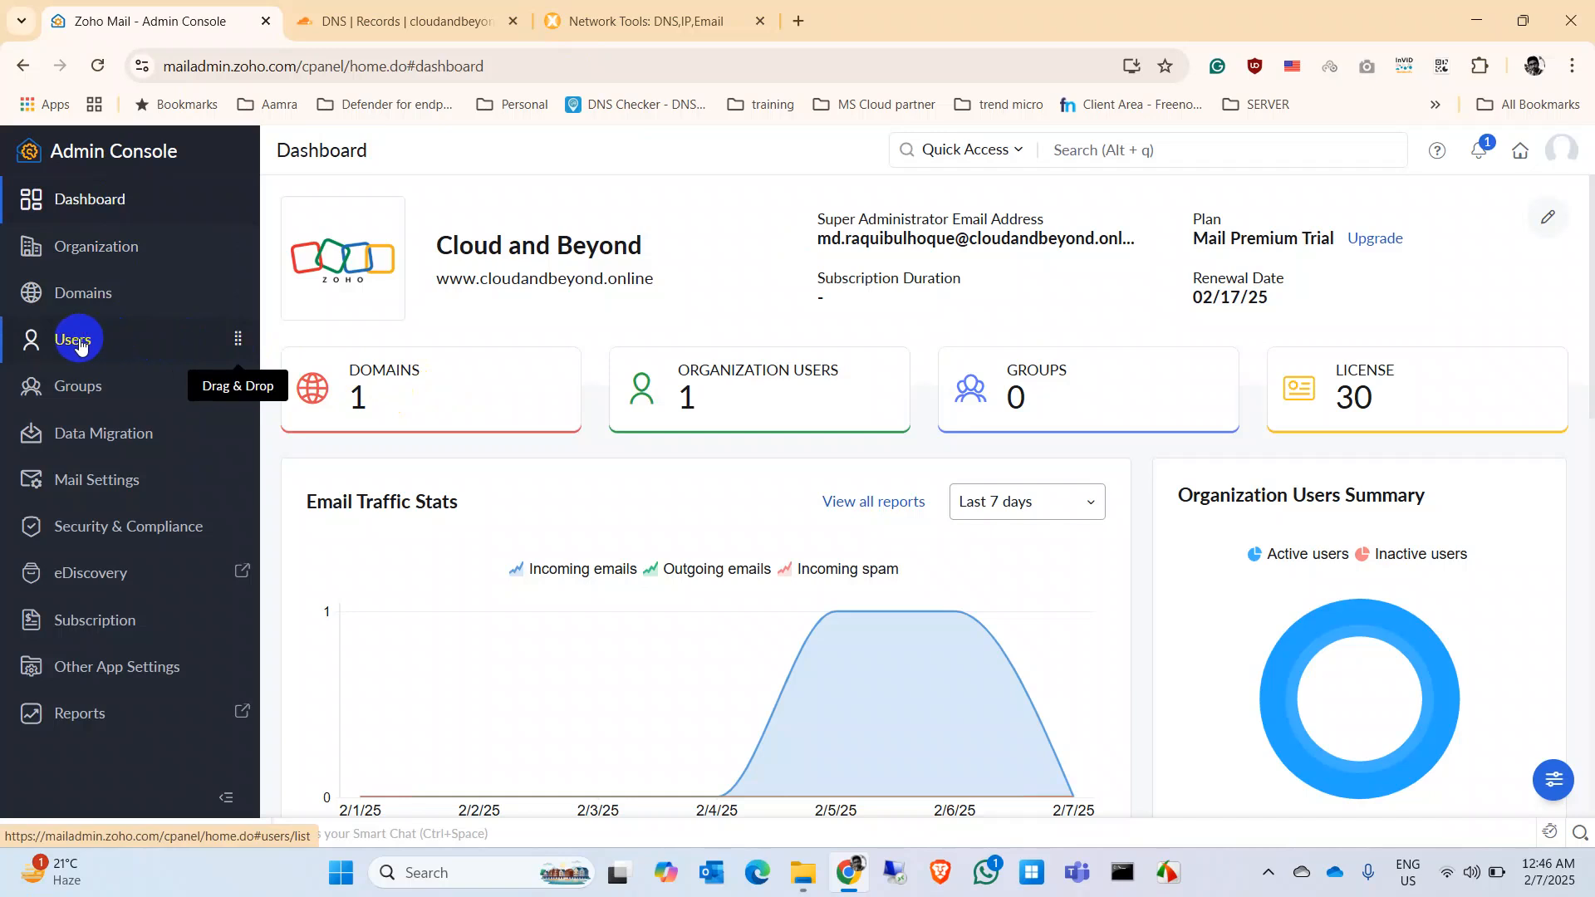
pyautogui.click(88, 351)
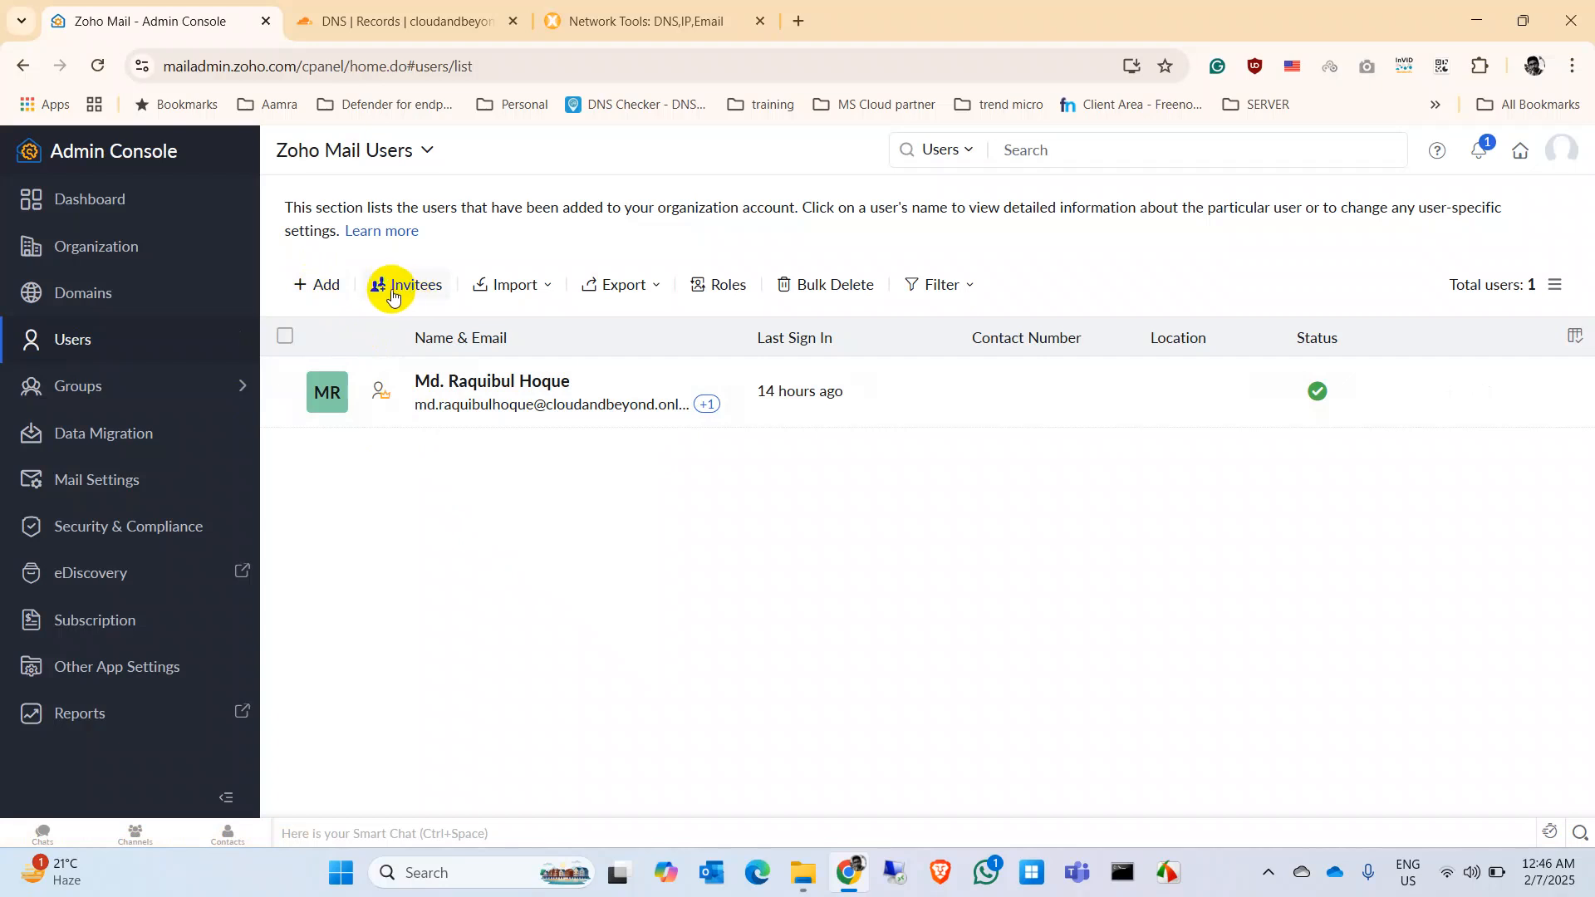
pyautogui.click(316, 287)
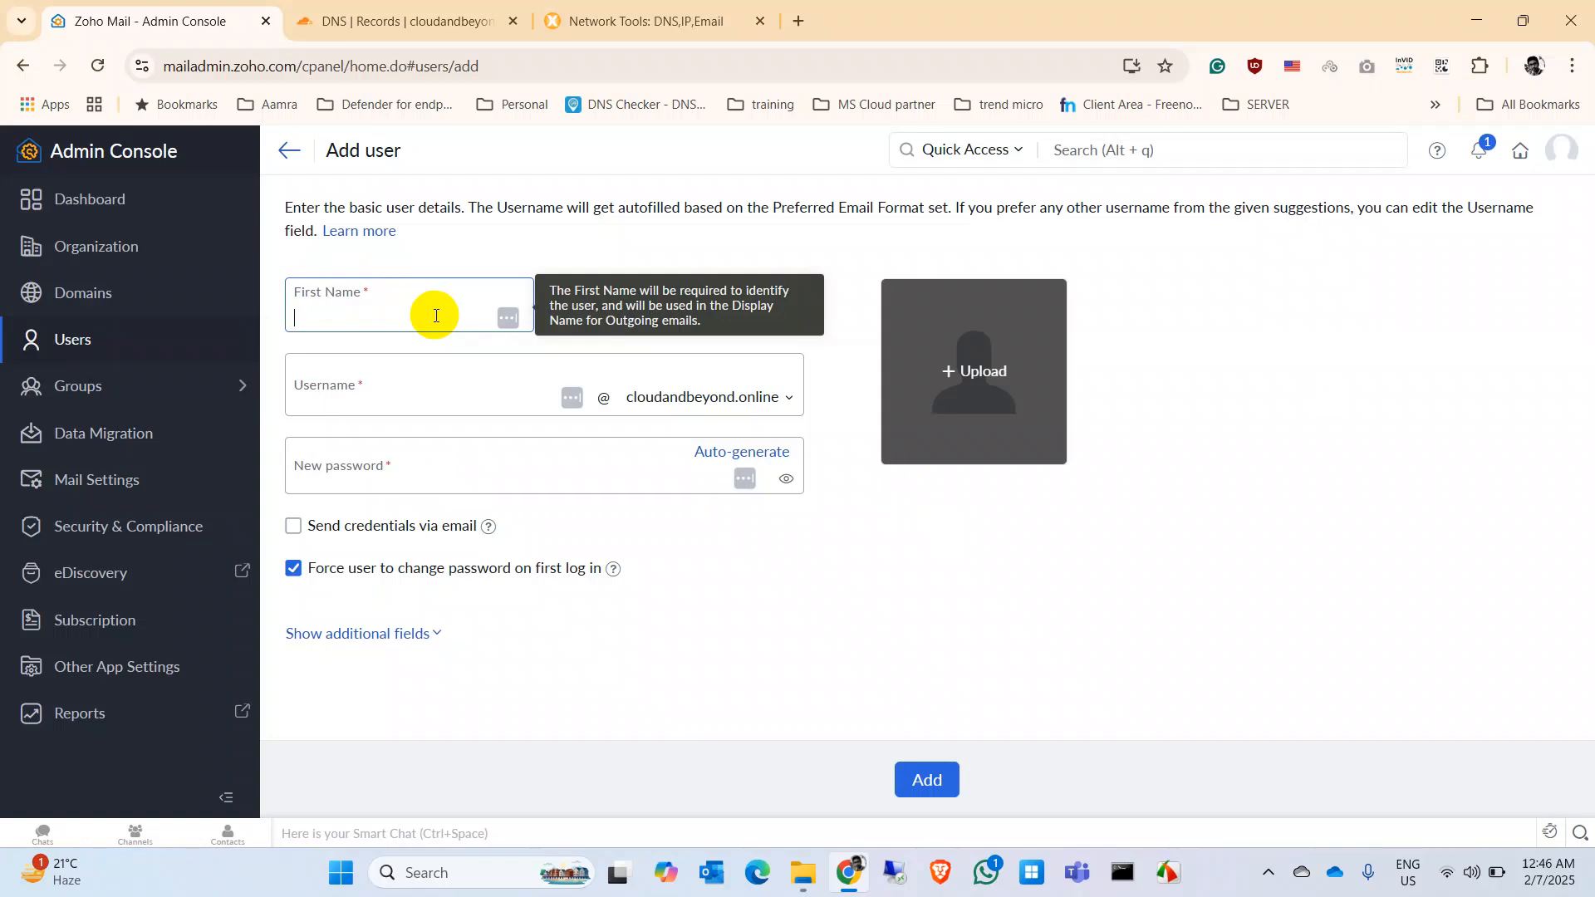
# Step: Enter the new user's first name and let the username auto-fill
pyautogui.write('Fiha')
pyautogui.click(429, 391)
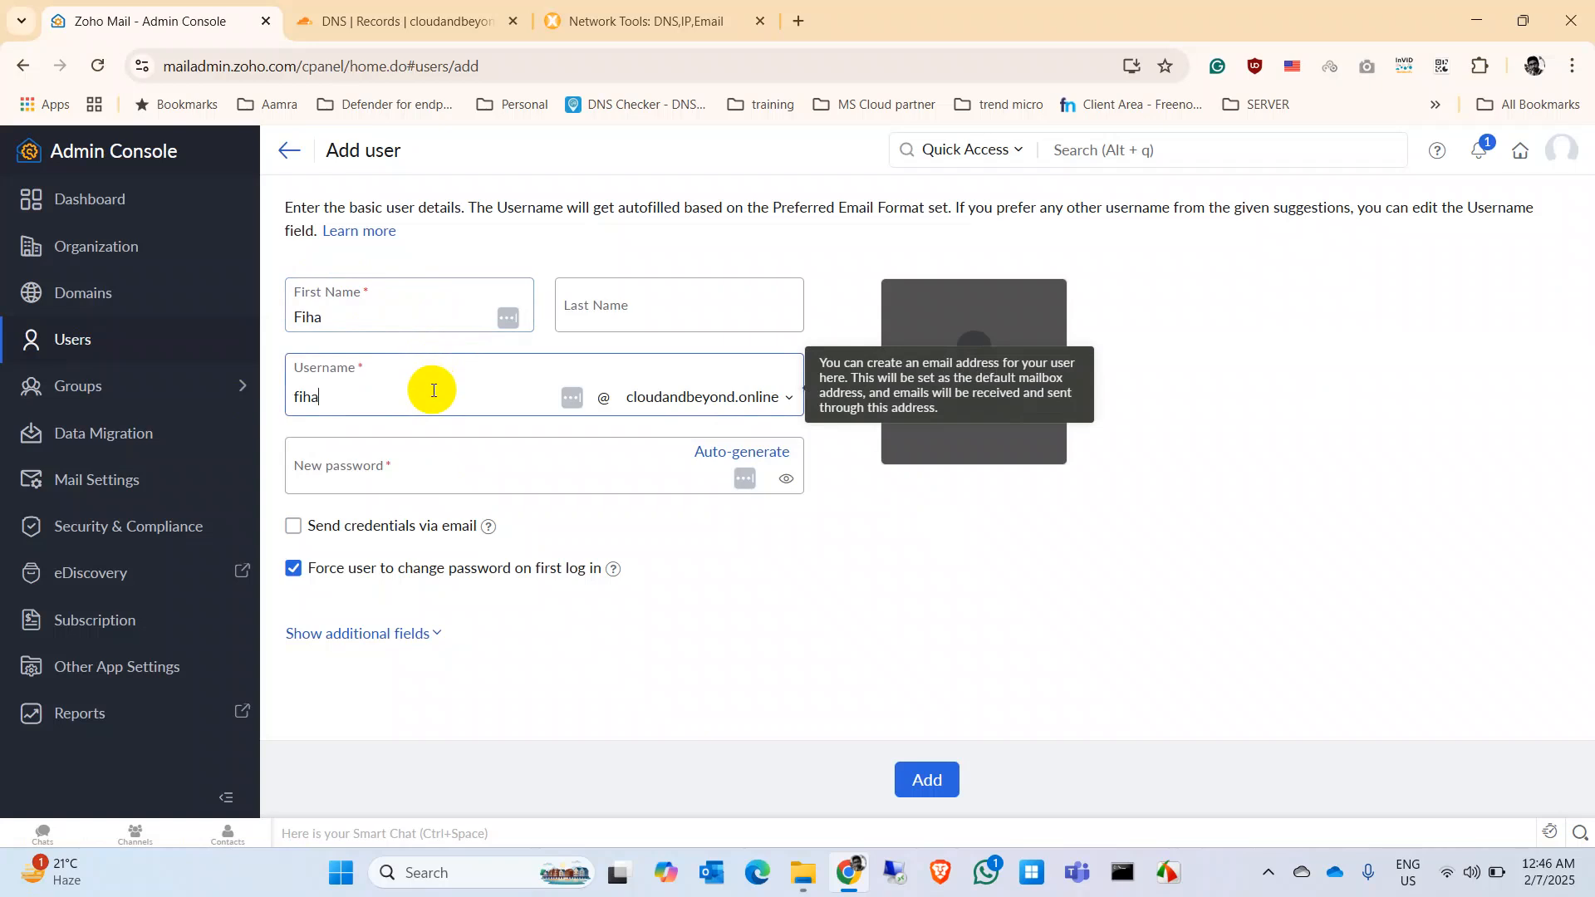
pyautogui.click(614, 307)
pyautogui.click(372, 473)
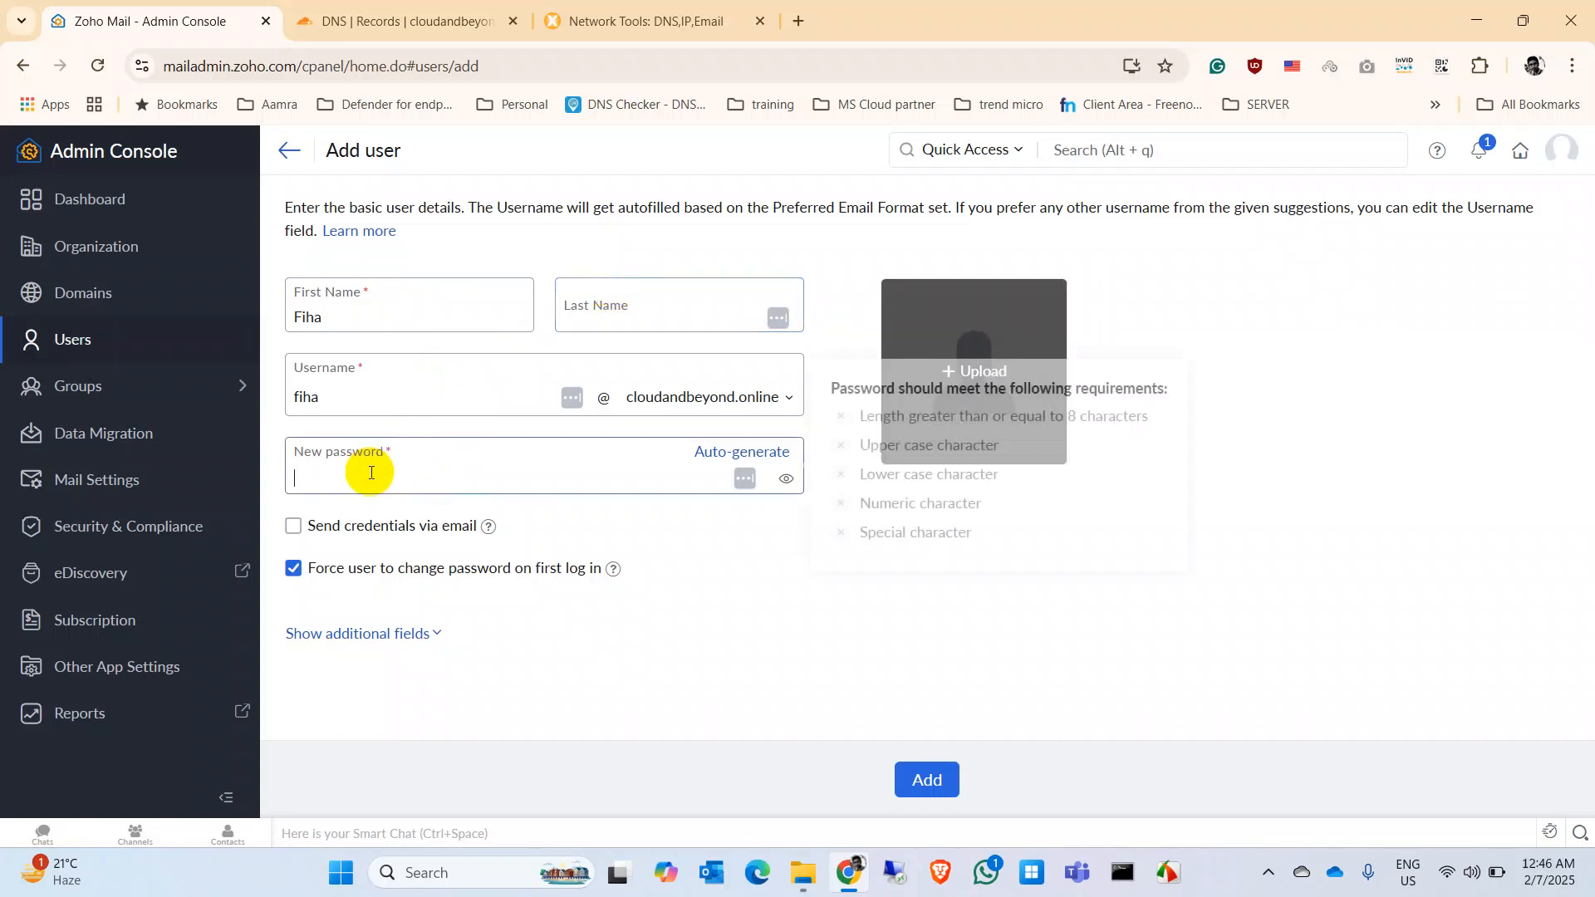
# Step: Auto-generate the password, disable forced password change, and leave credential emailing off
pyautogui.click(707, 457)
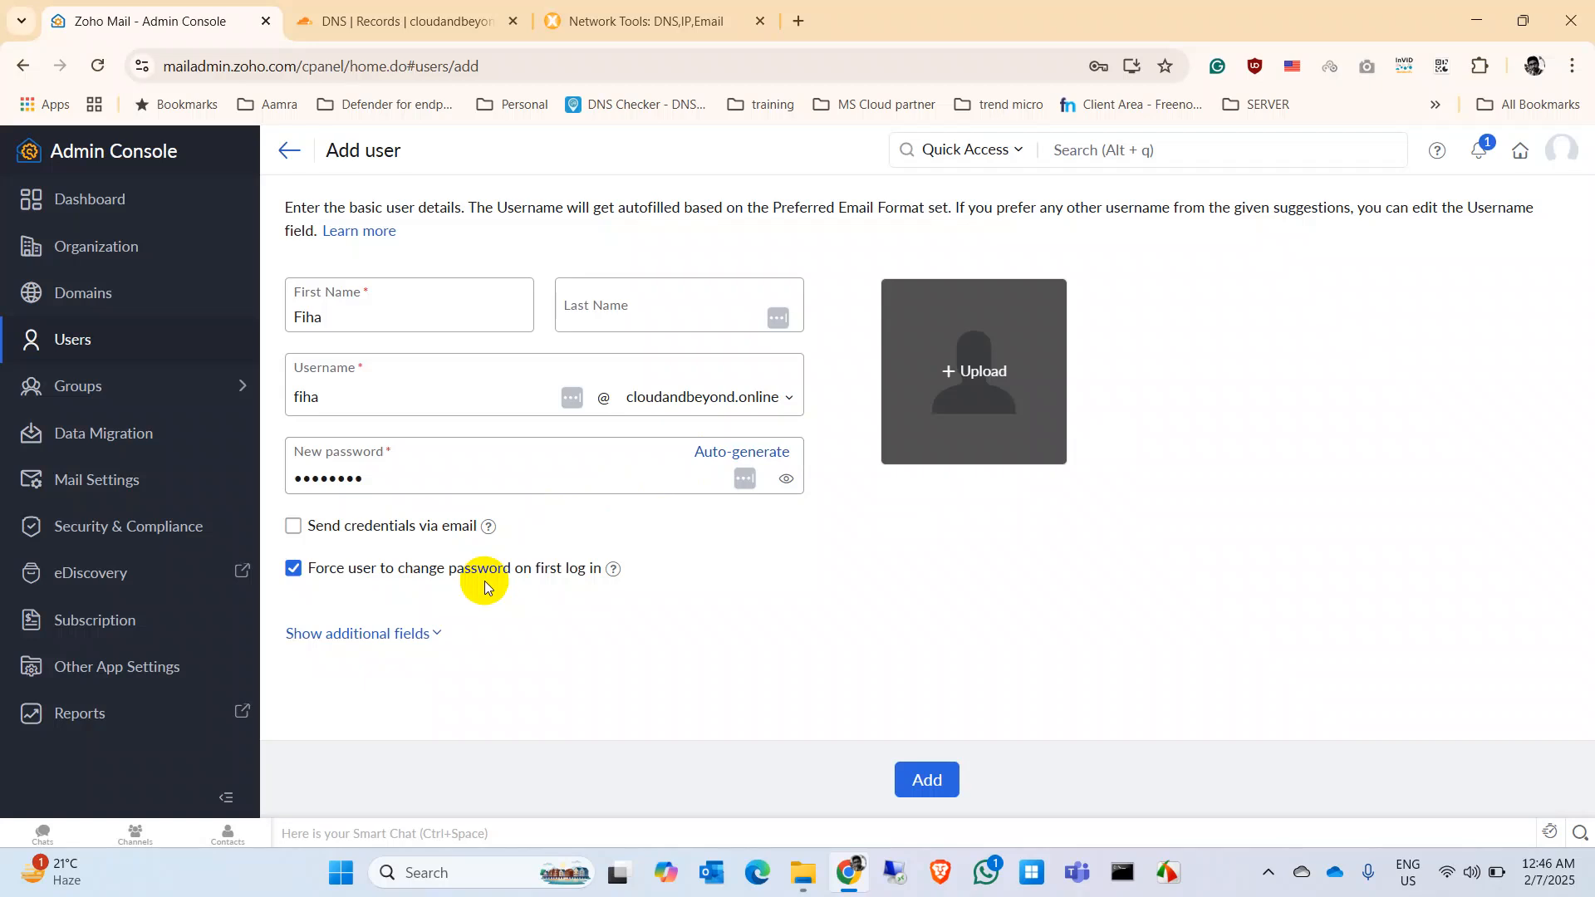
pyautogui.click(294, 568)
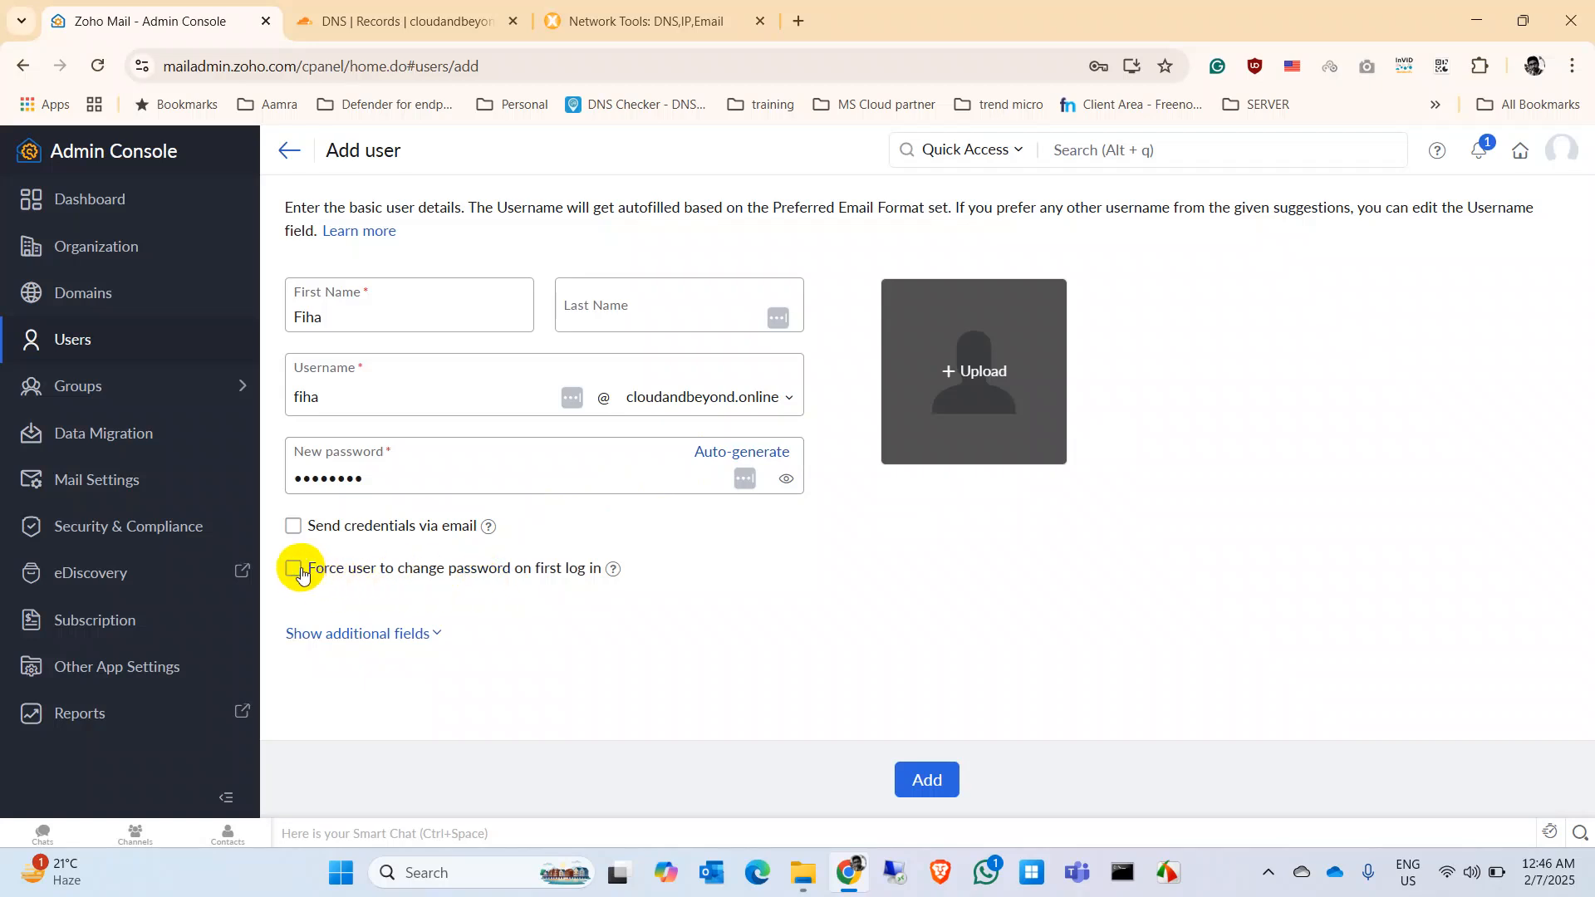
pyautogui.click(296, 536)
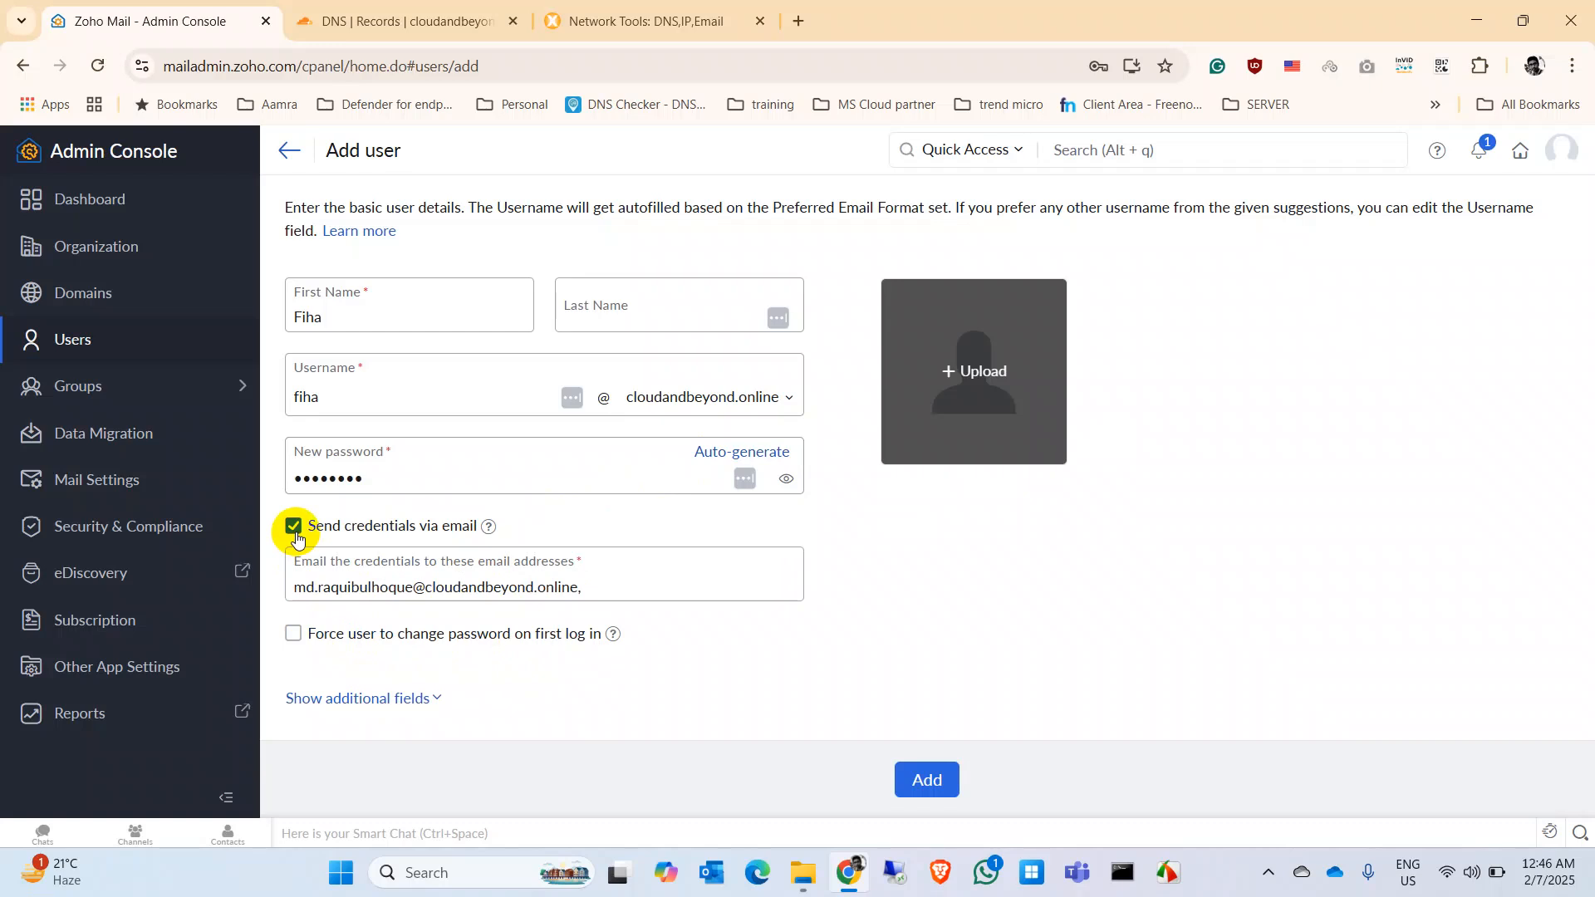
pyautogui.click(299, 528)
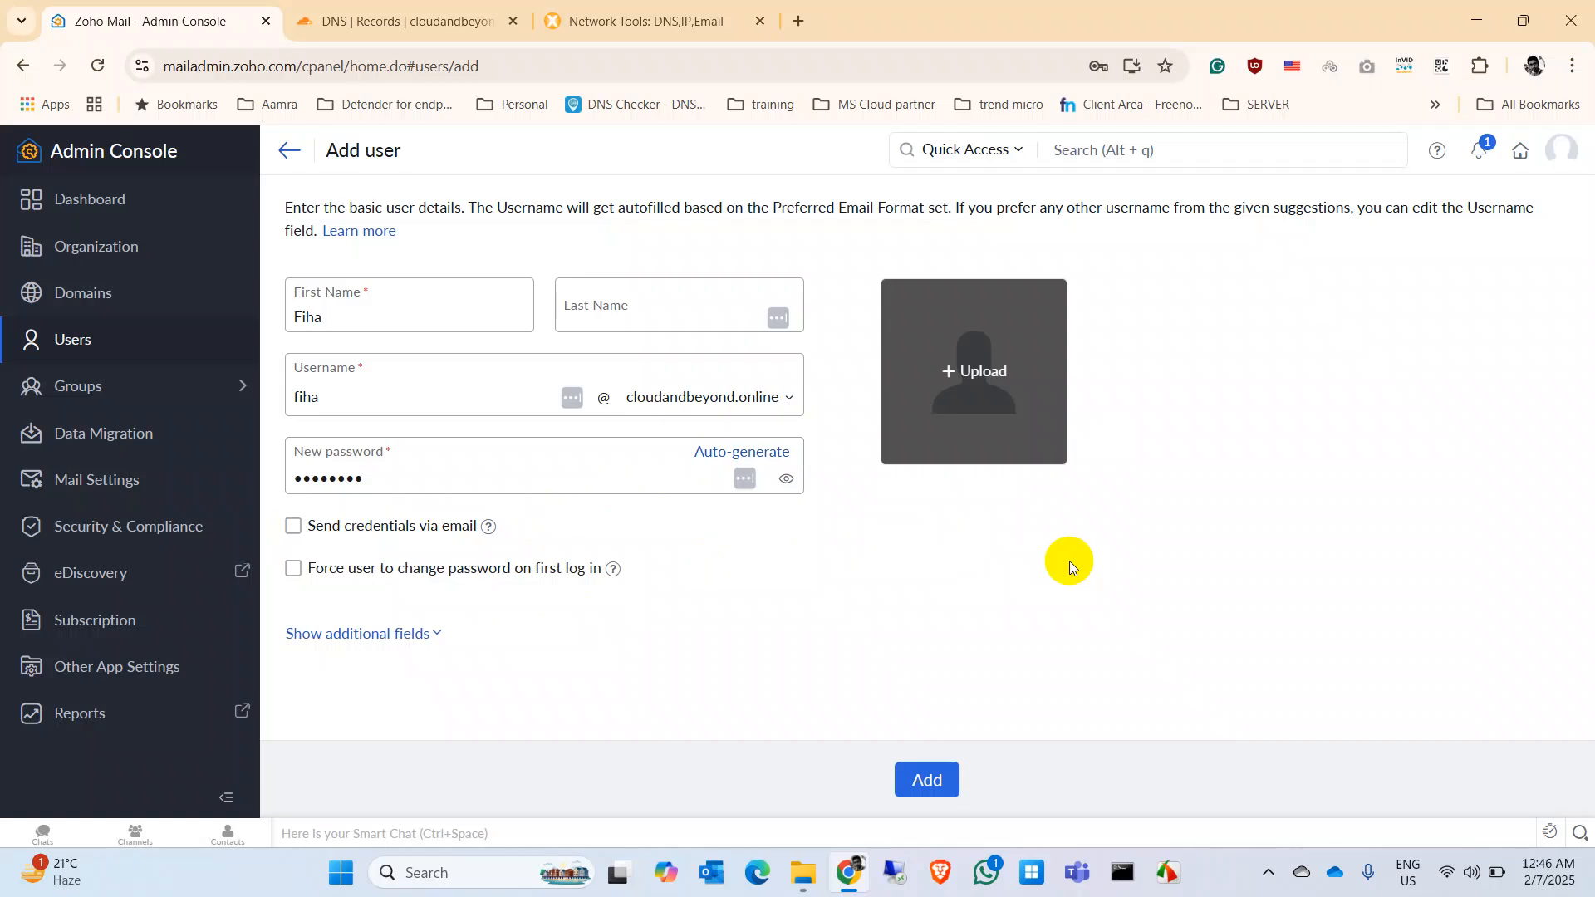
# Step: Try adding the user, then replace the clashing first name with a different one
pyautogui.click(922, 777)
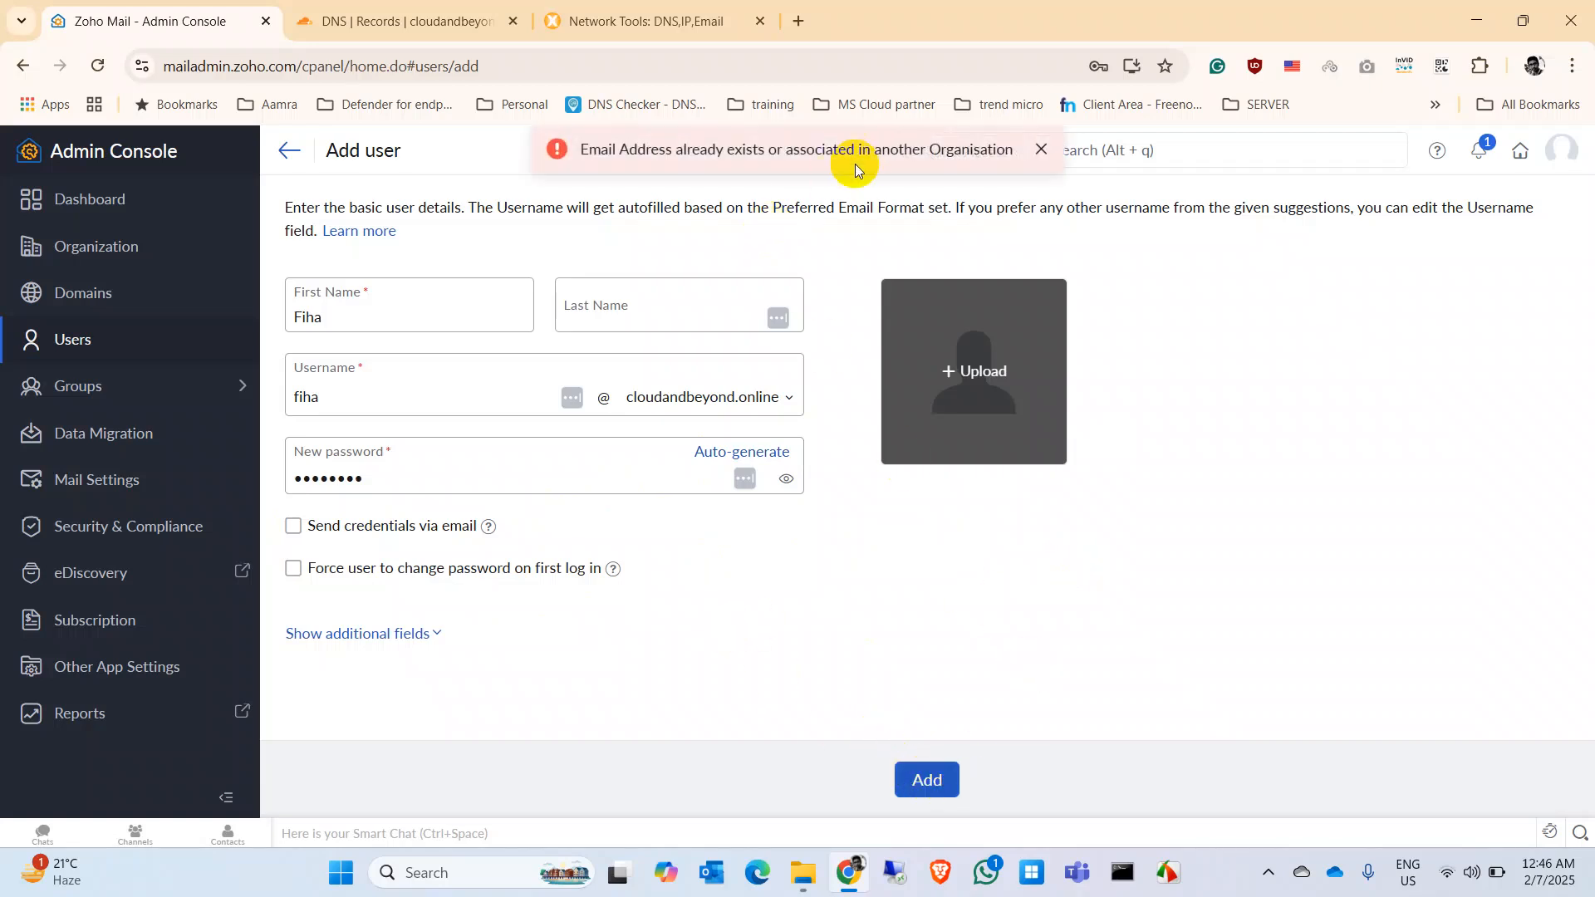
pyautogui.click(364, 384)
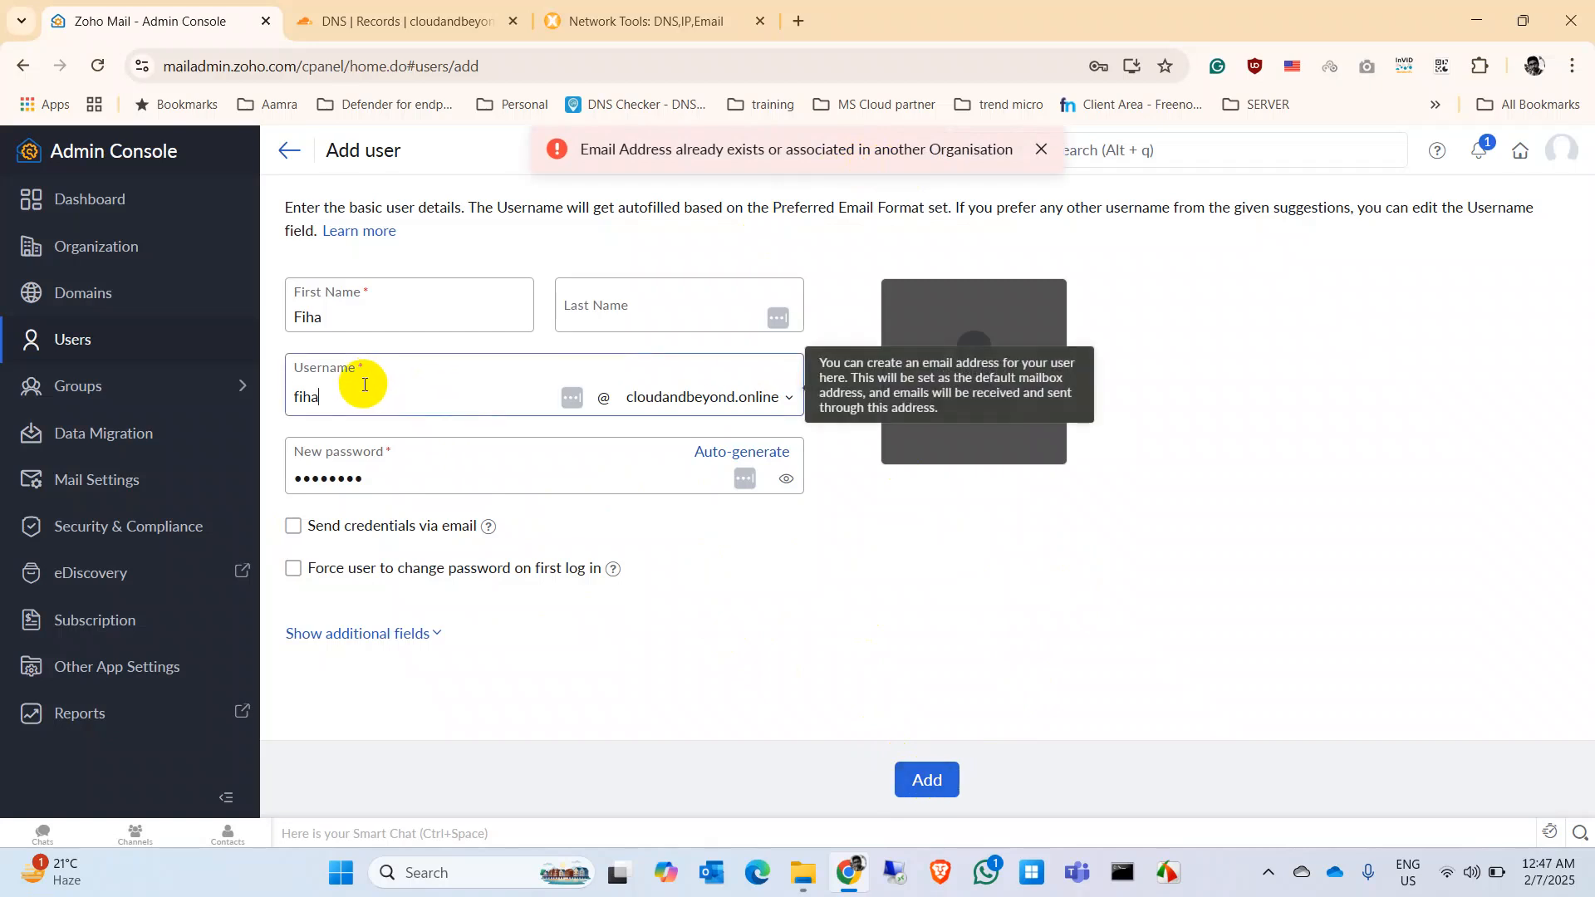
pyautogui.click(366, 314)
pyautogui.hotkey('ctrl', 'a')
pyautogui.press('BackSpace')
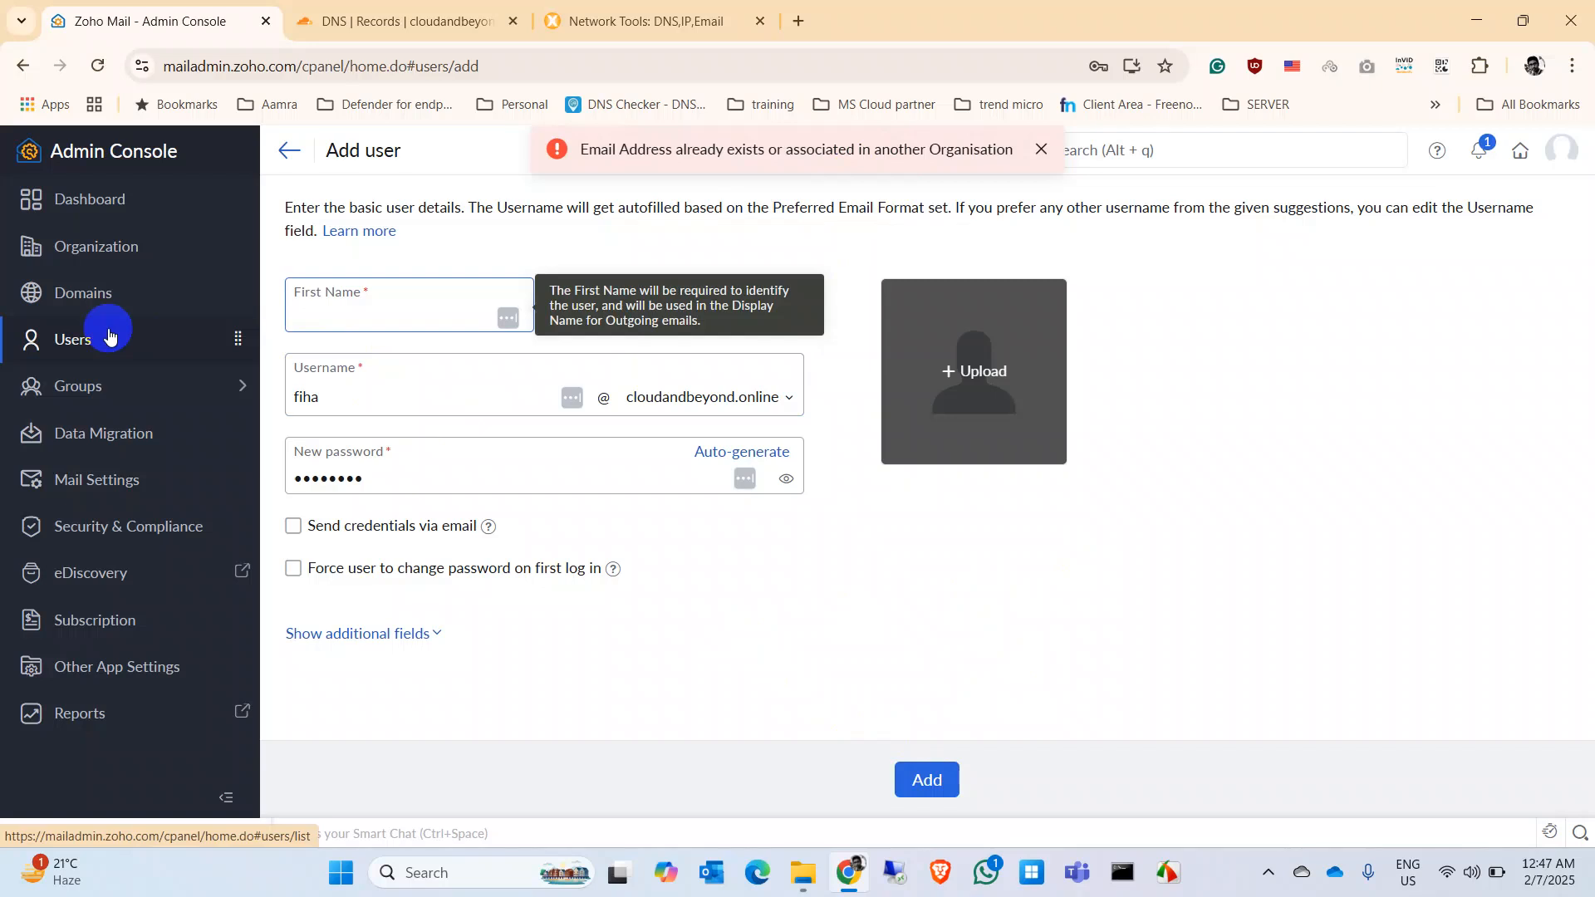
pyautogui.write('Fariha')
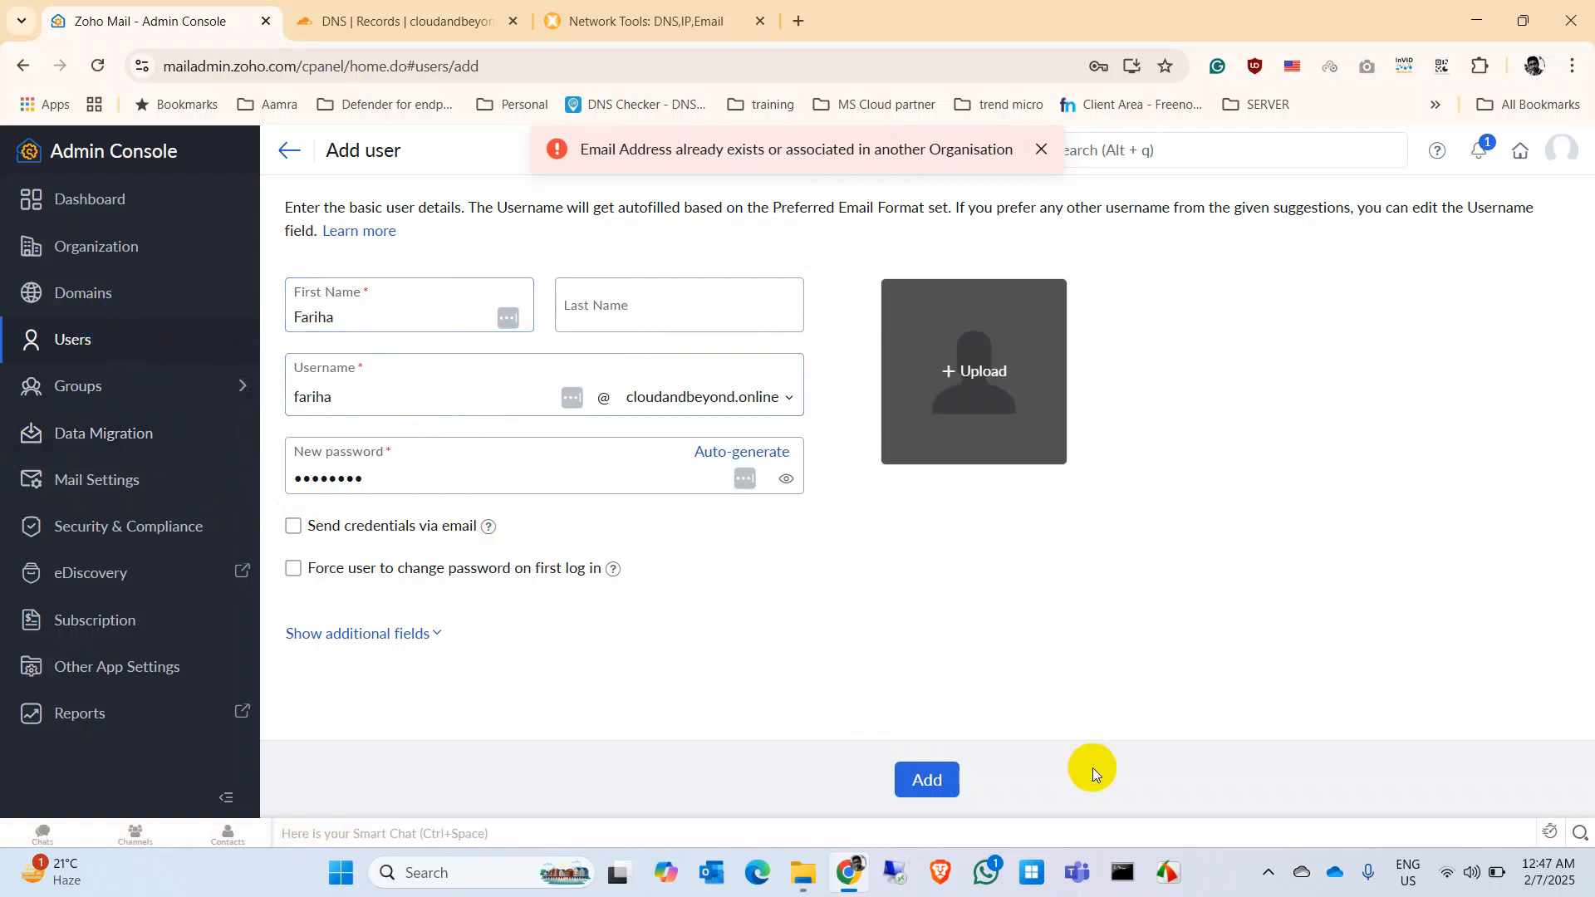
# Step: Create the account, decline the browser's save-password prompt, and finish
pyautogui.click(930, 781)
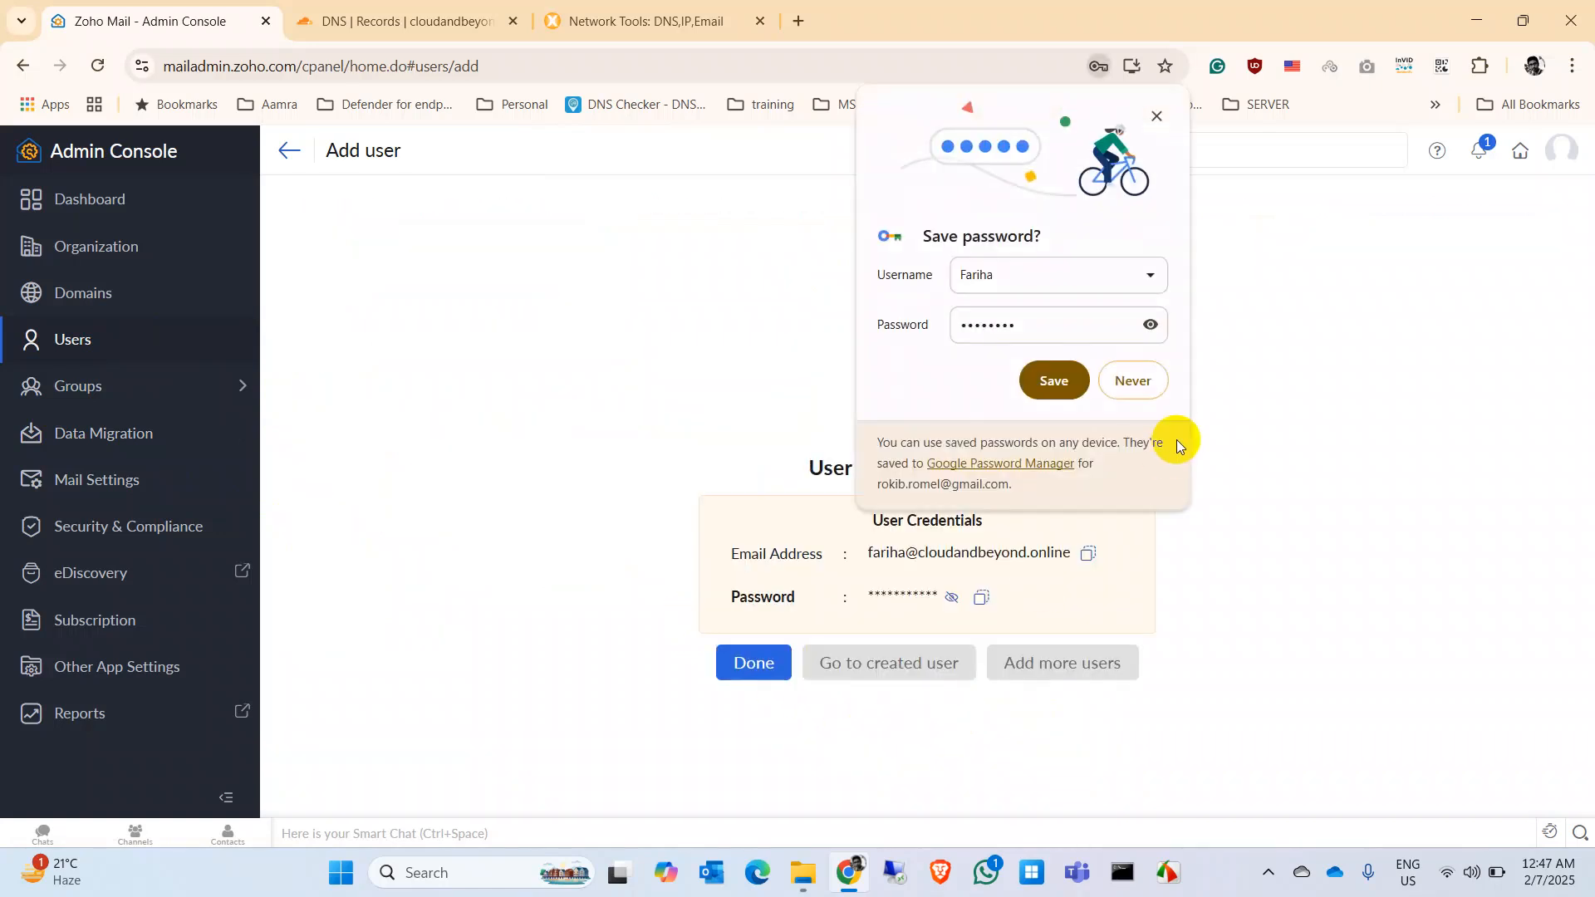
pyautogui.click(1135, 378)
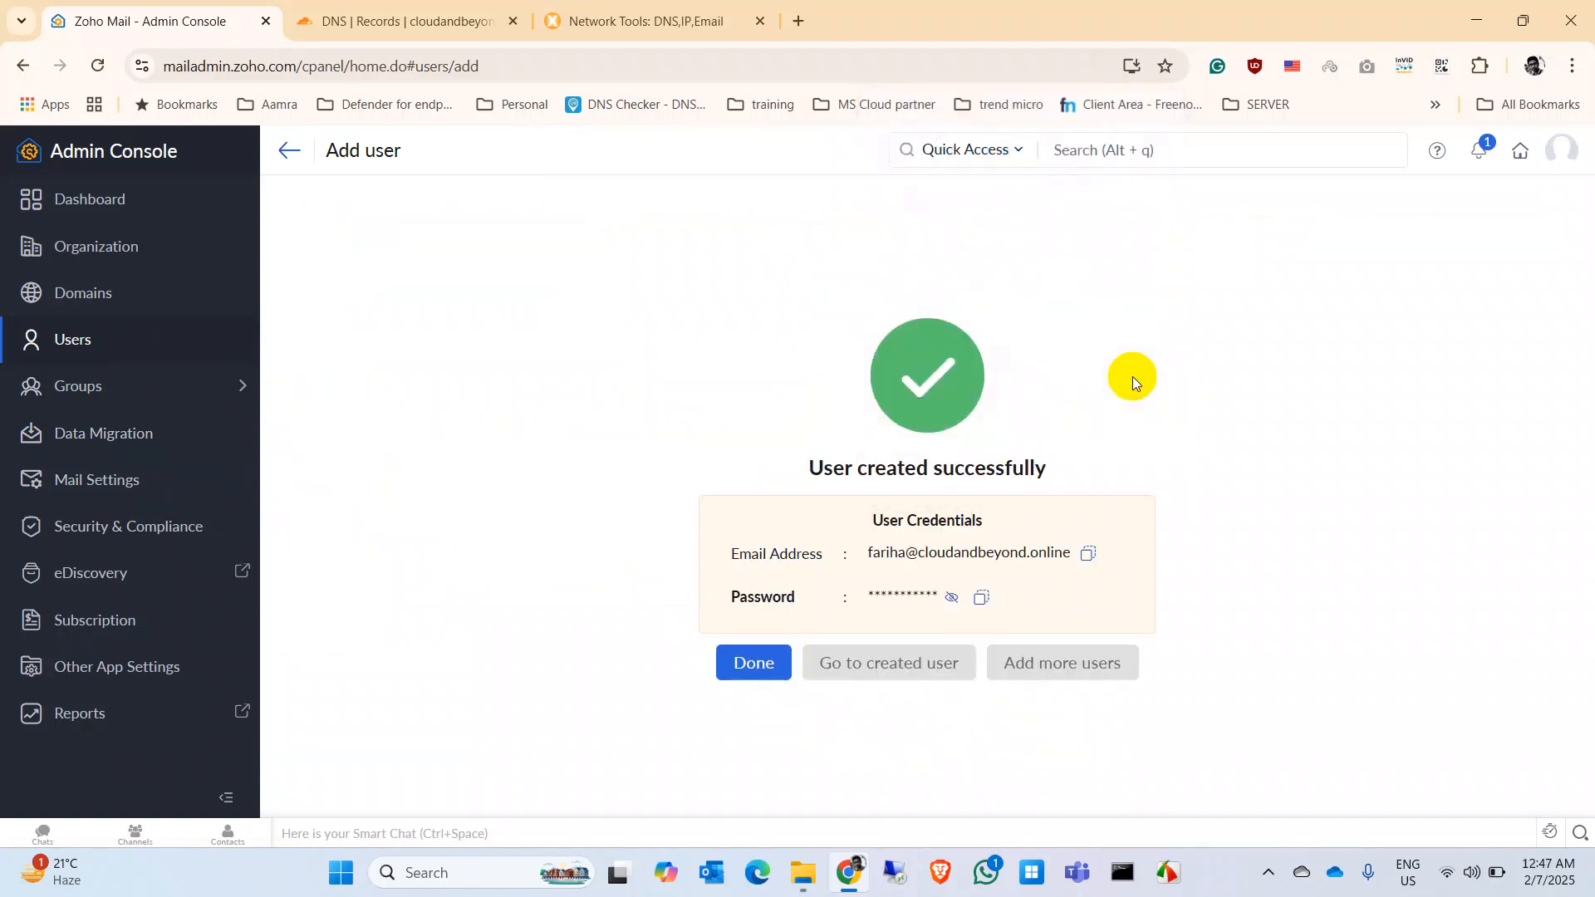
pyautogui.click(756, 662)
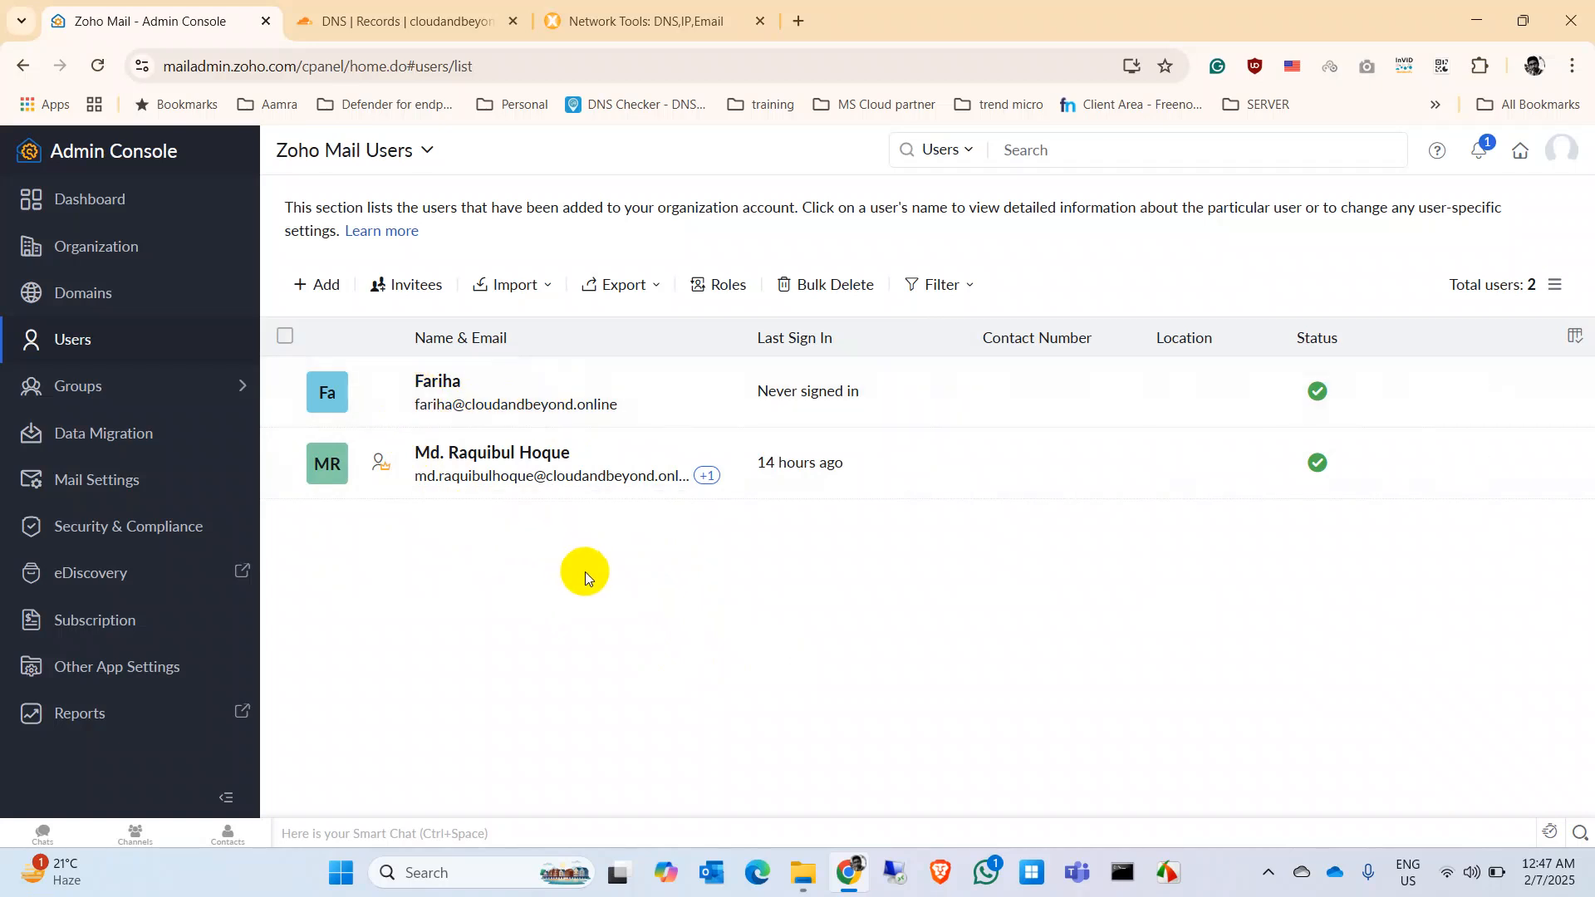
# Step: Open Invitees and the Invite a user dialog, then close it without inviting anyone
pyautogui.click(418, 286)
pyautogui.click(919, 655)
pyautogui.click(751, 404)
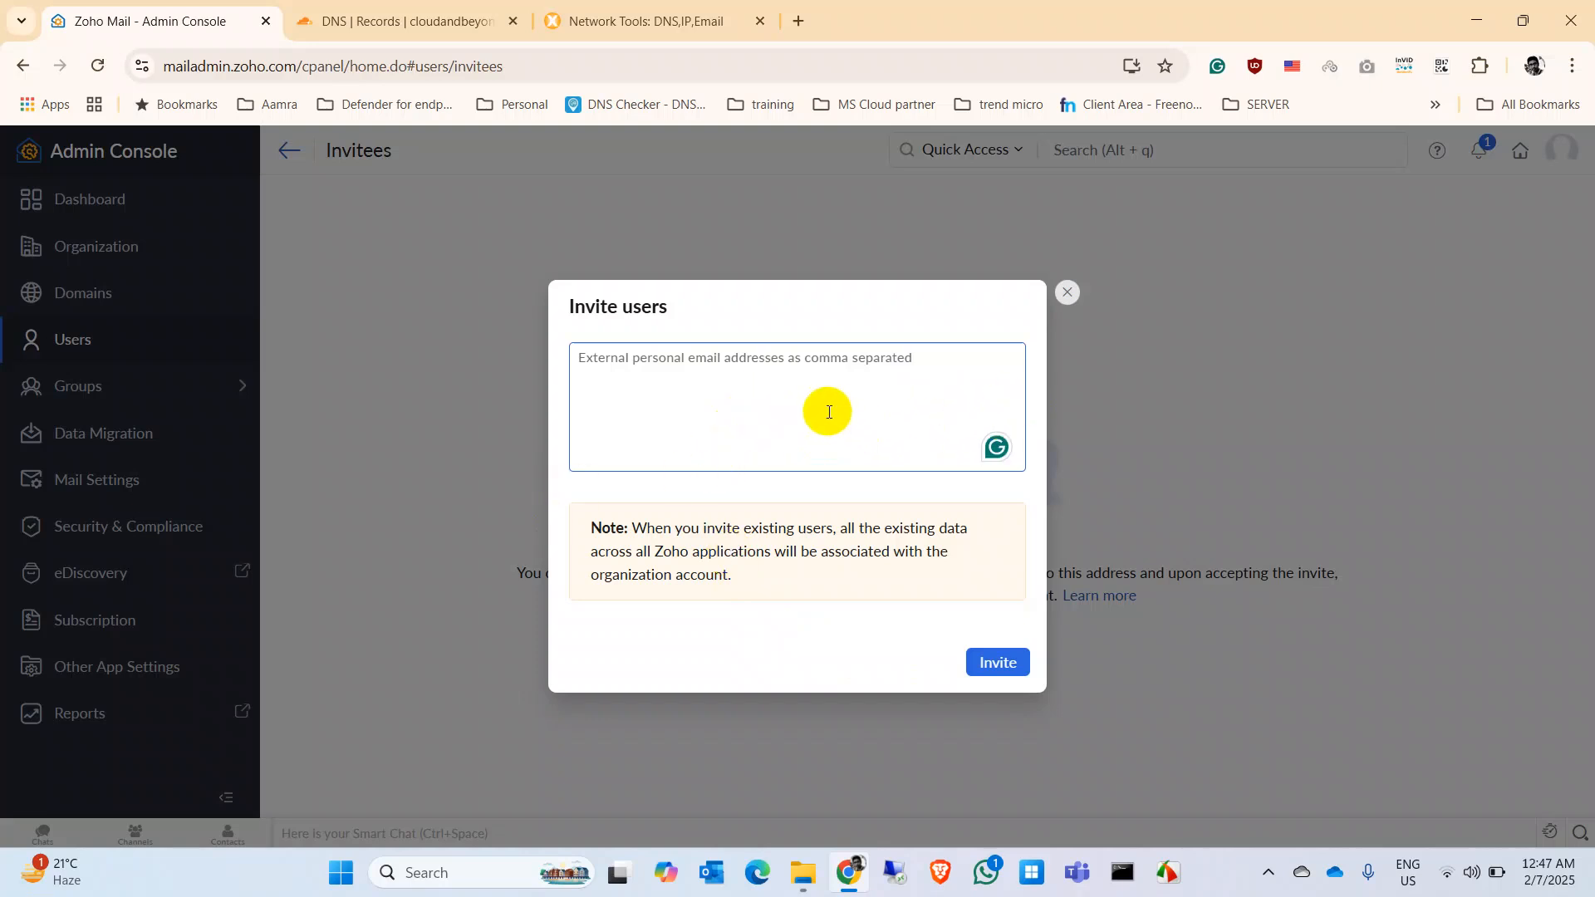
pyautogui.click(1069, 291)
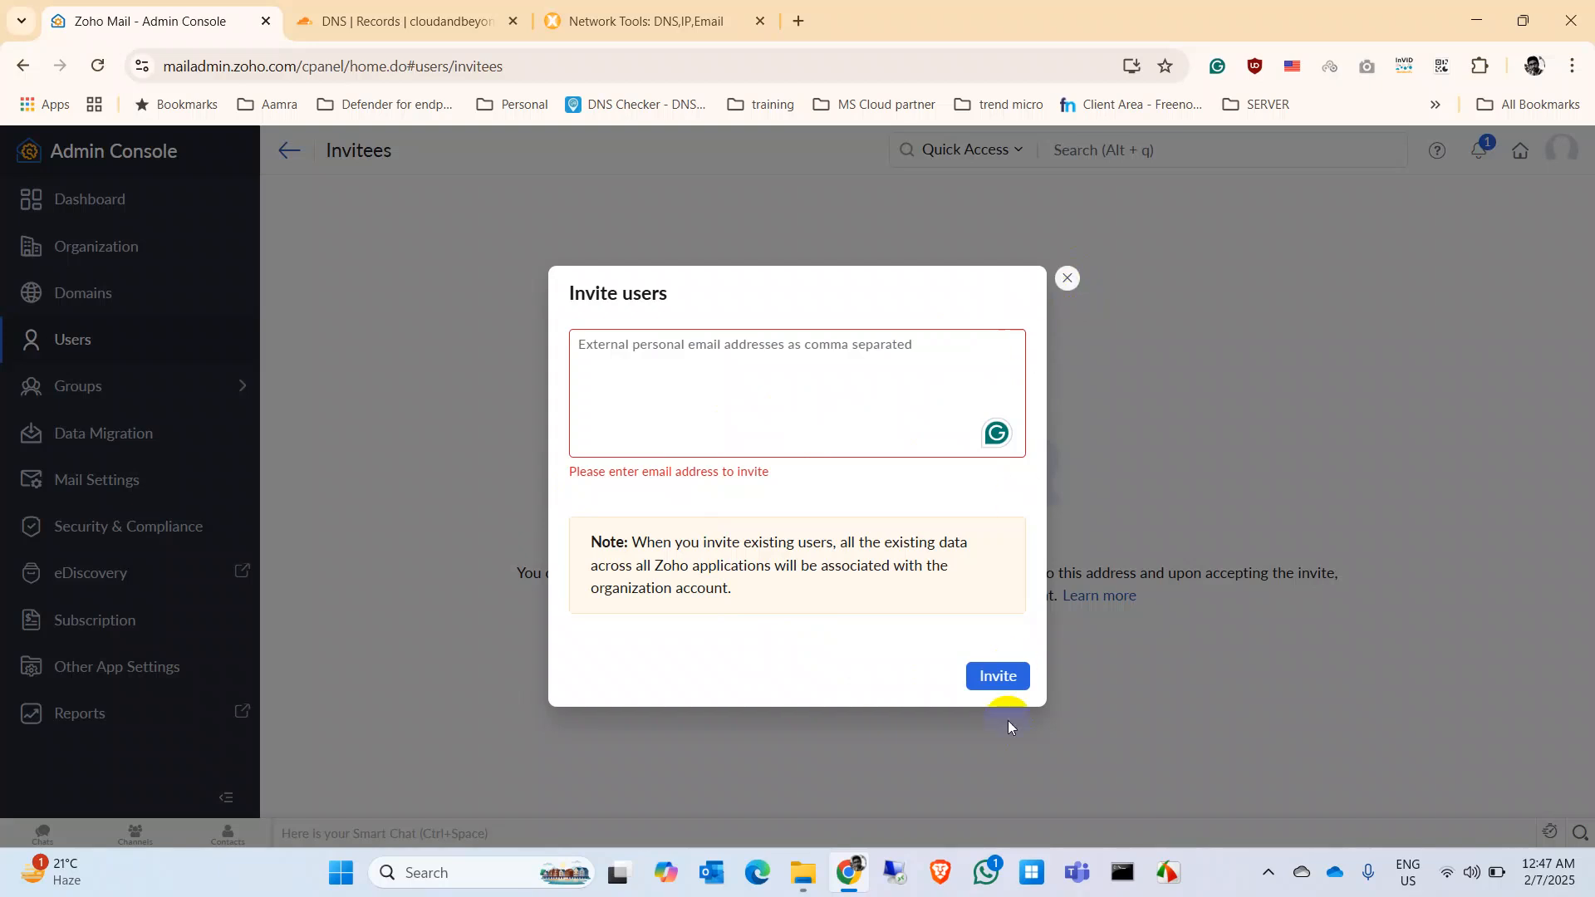
pyautogui.click(1068, 279)
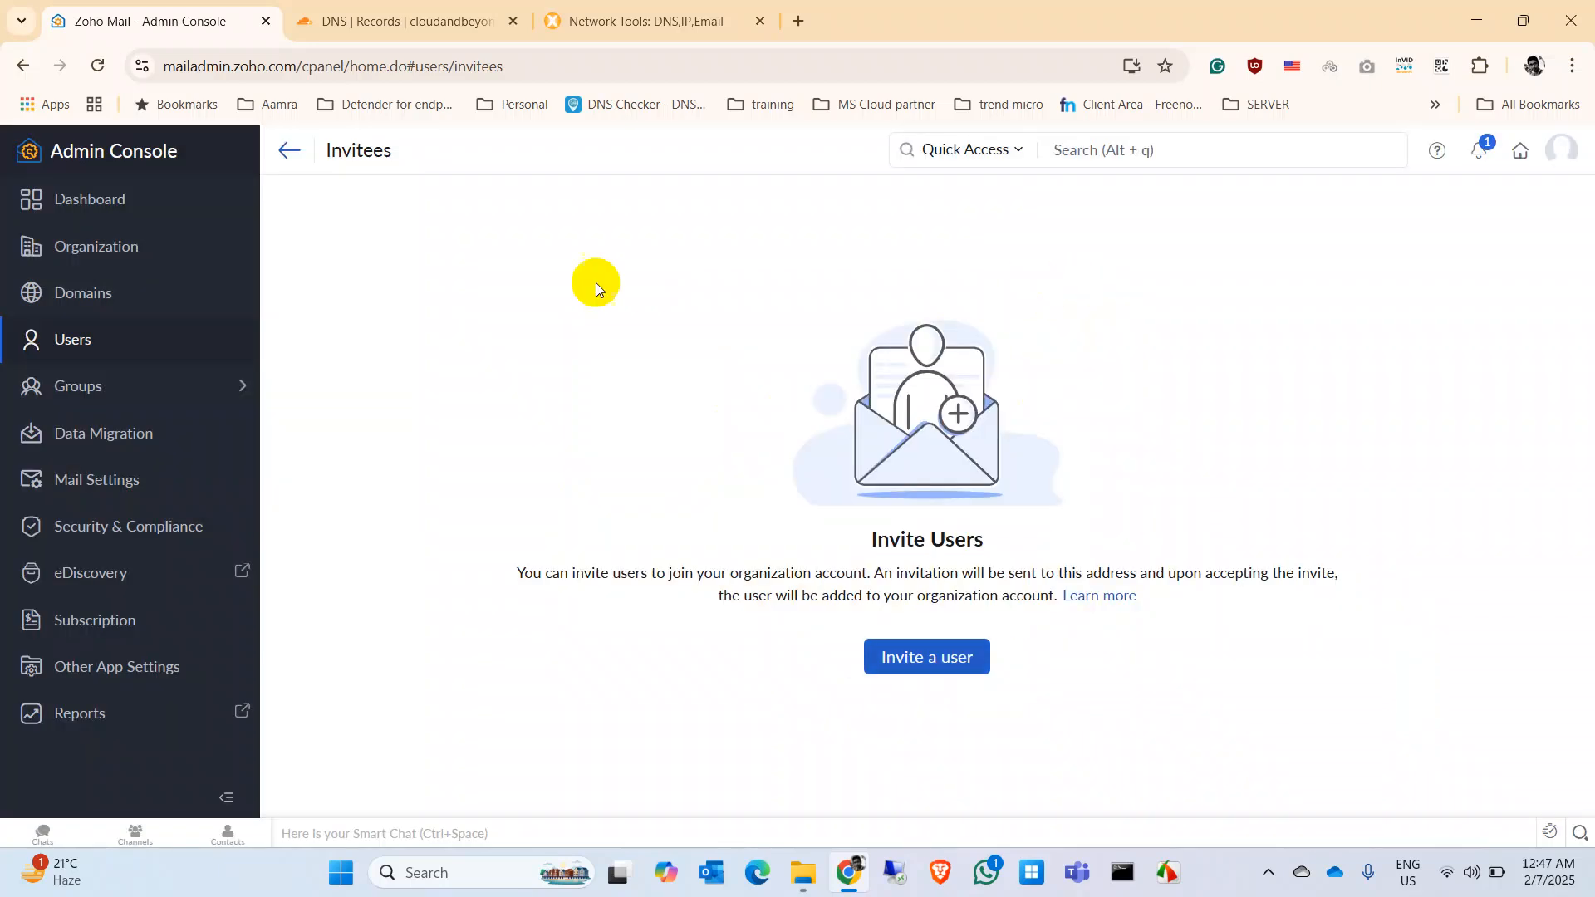
# Step: Return to the users list and choose Import > Import using CSV file
pyautogui.click(286, 149)
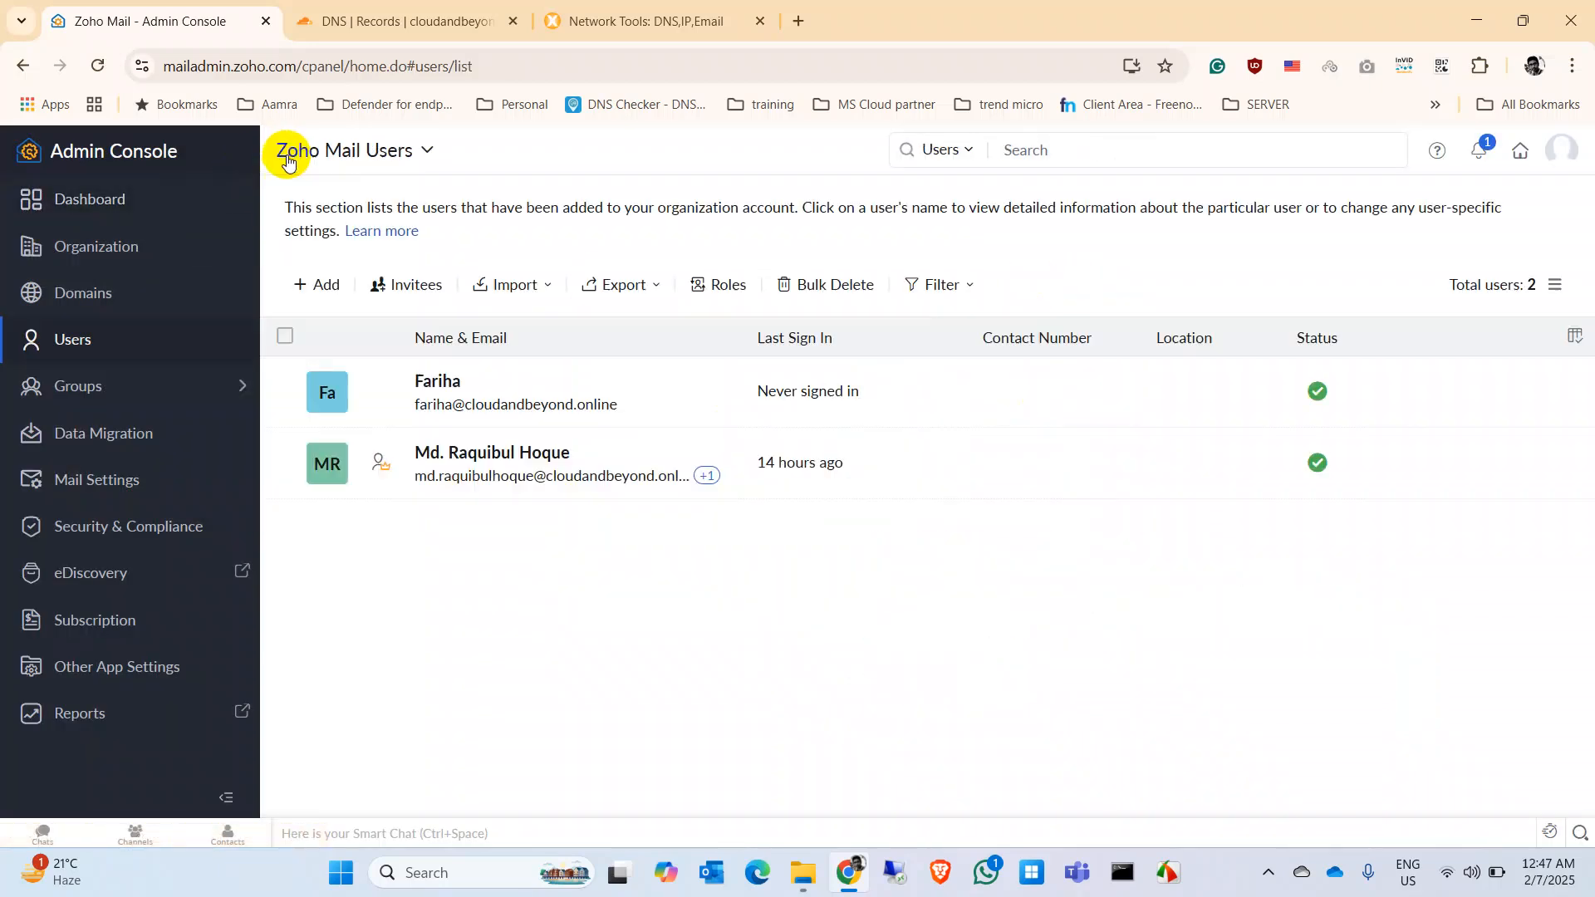
pyautogui.click(517, 287)
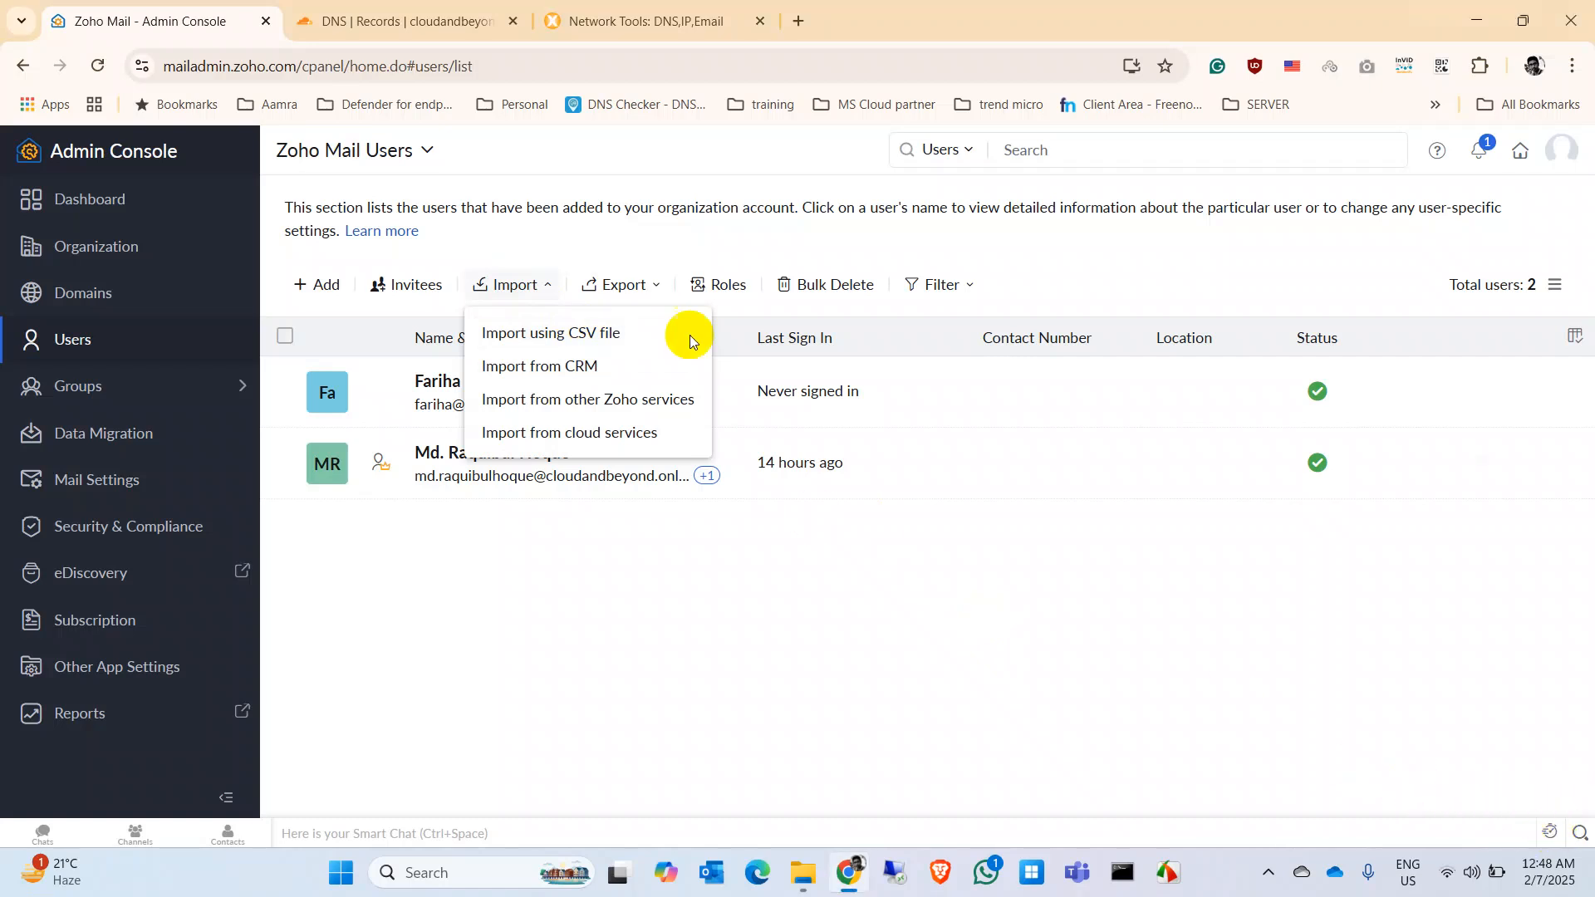
pyautogui.click(567, 334)
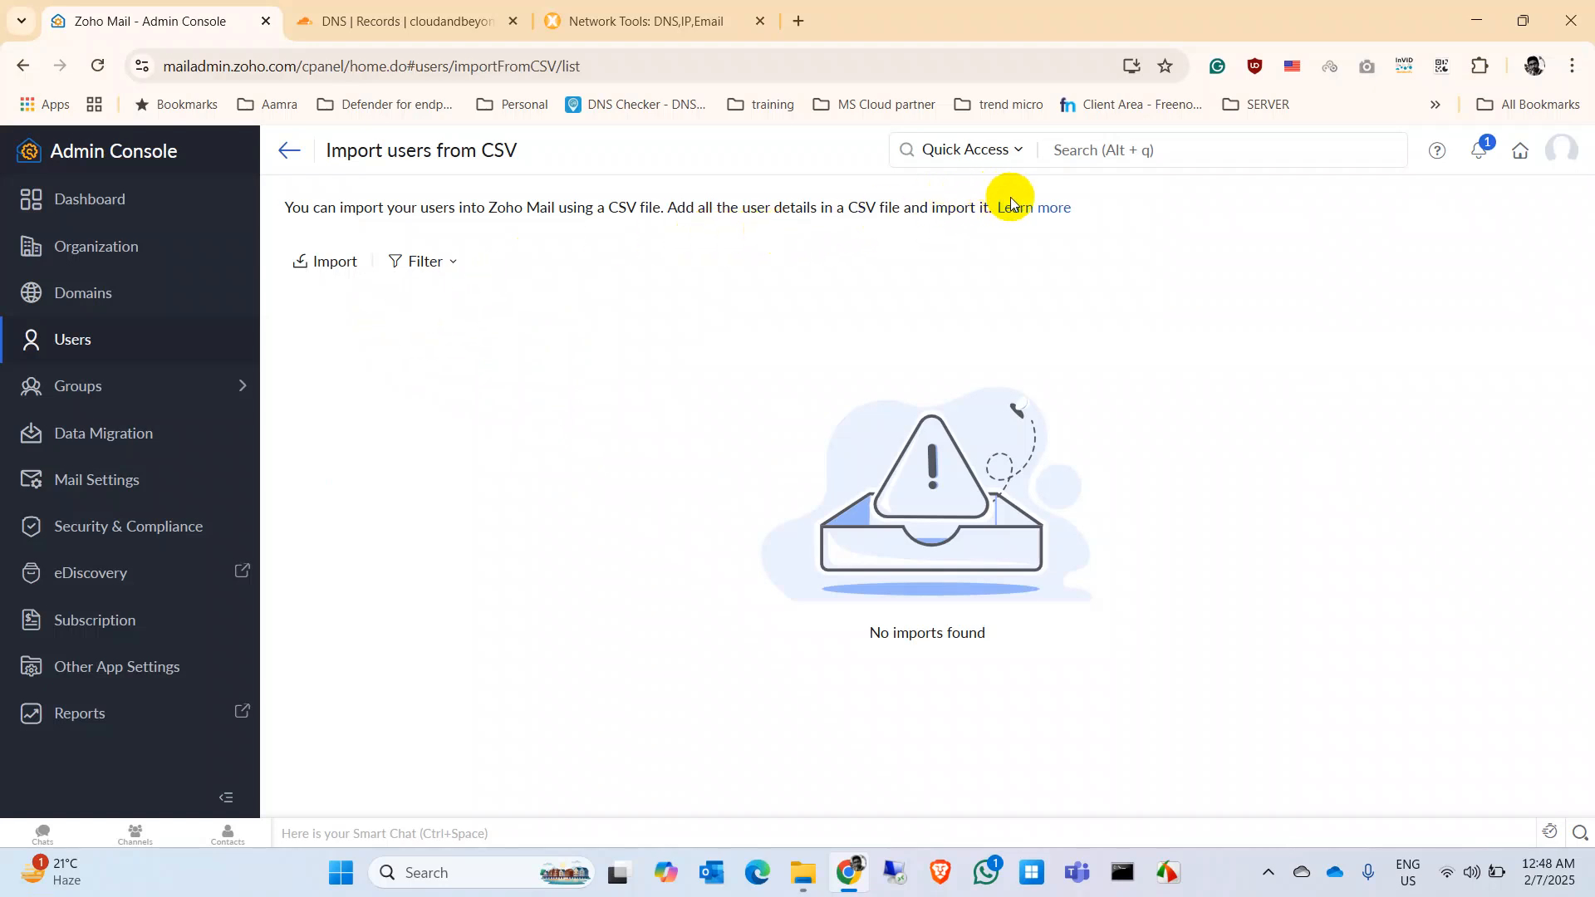
# Step: Open the CSV import help article, close the DNS and Network Tools tabs, and download sample_users_import_zoho.csv
pyautogui.click(1038, 209)
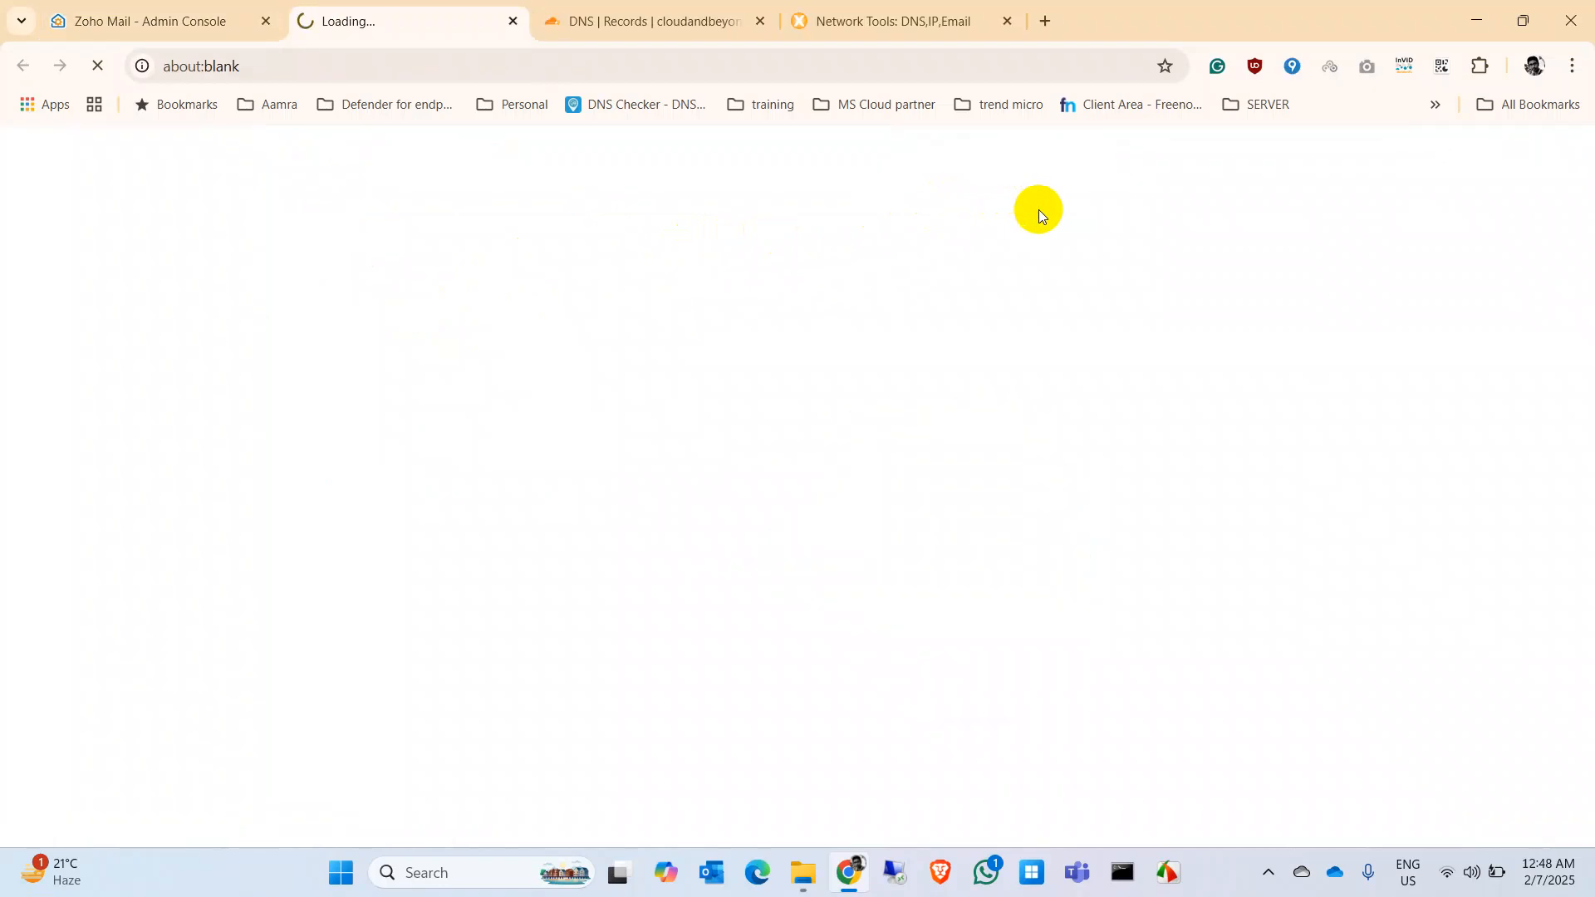
pyautogui.click(761, 22)
pyautogui.click(761, 23)
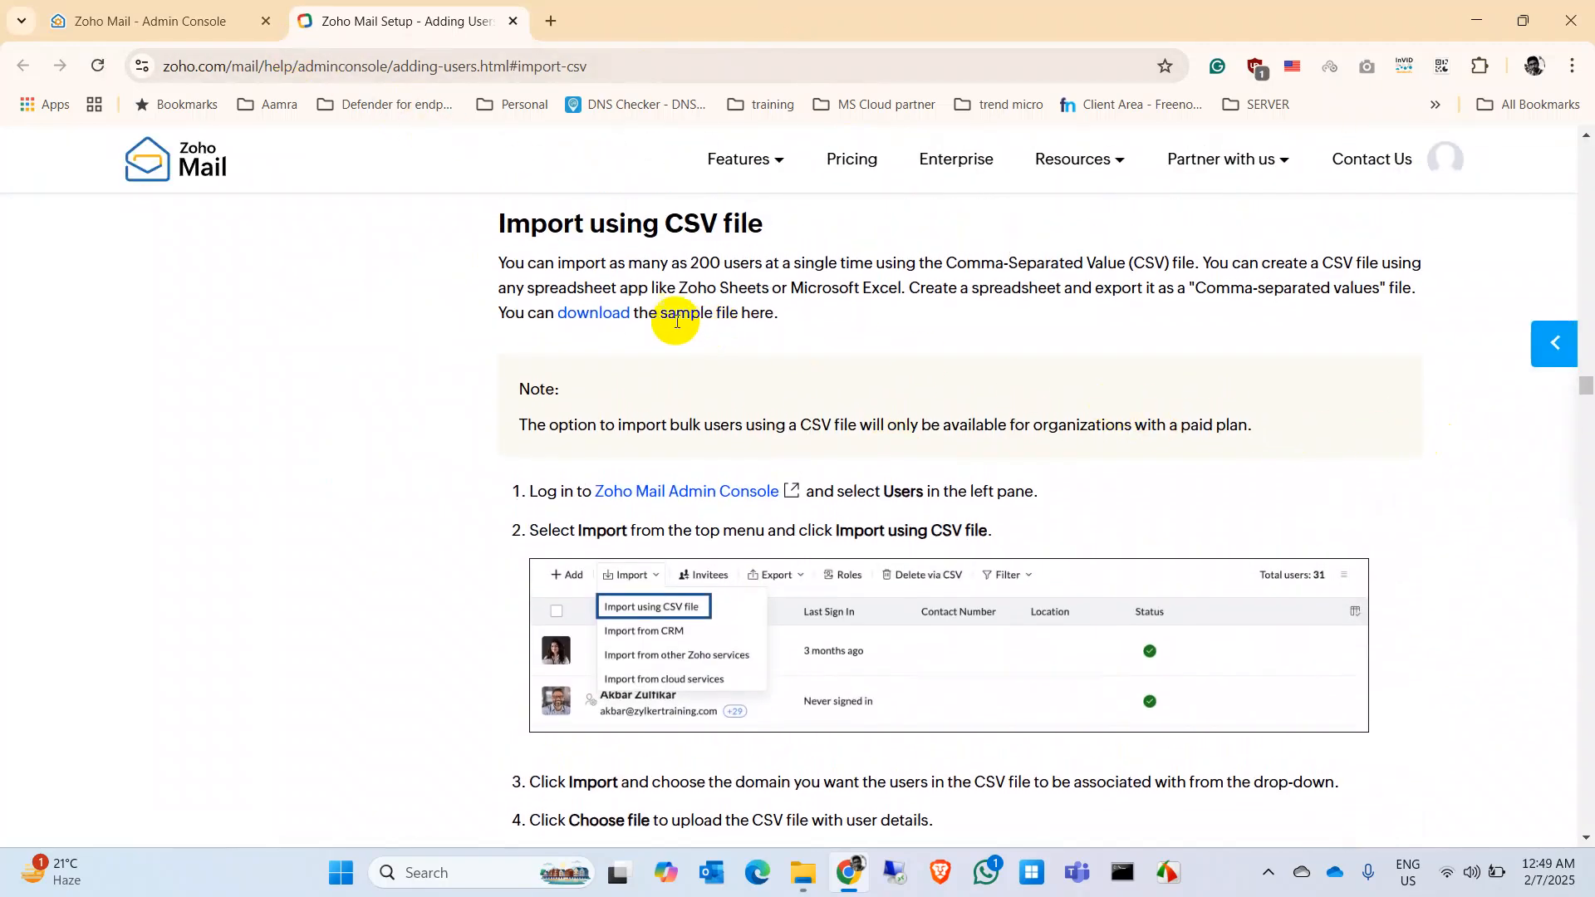
pyautogui.click(589, 317)
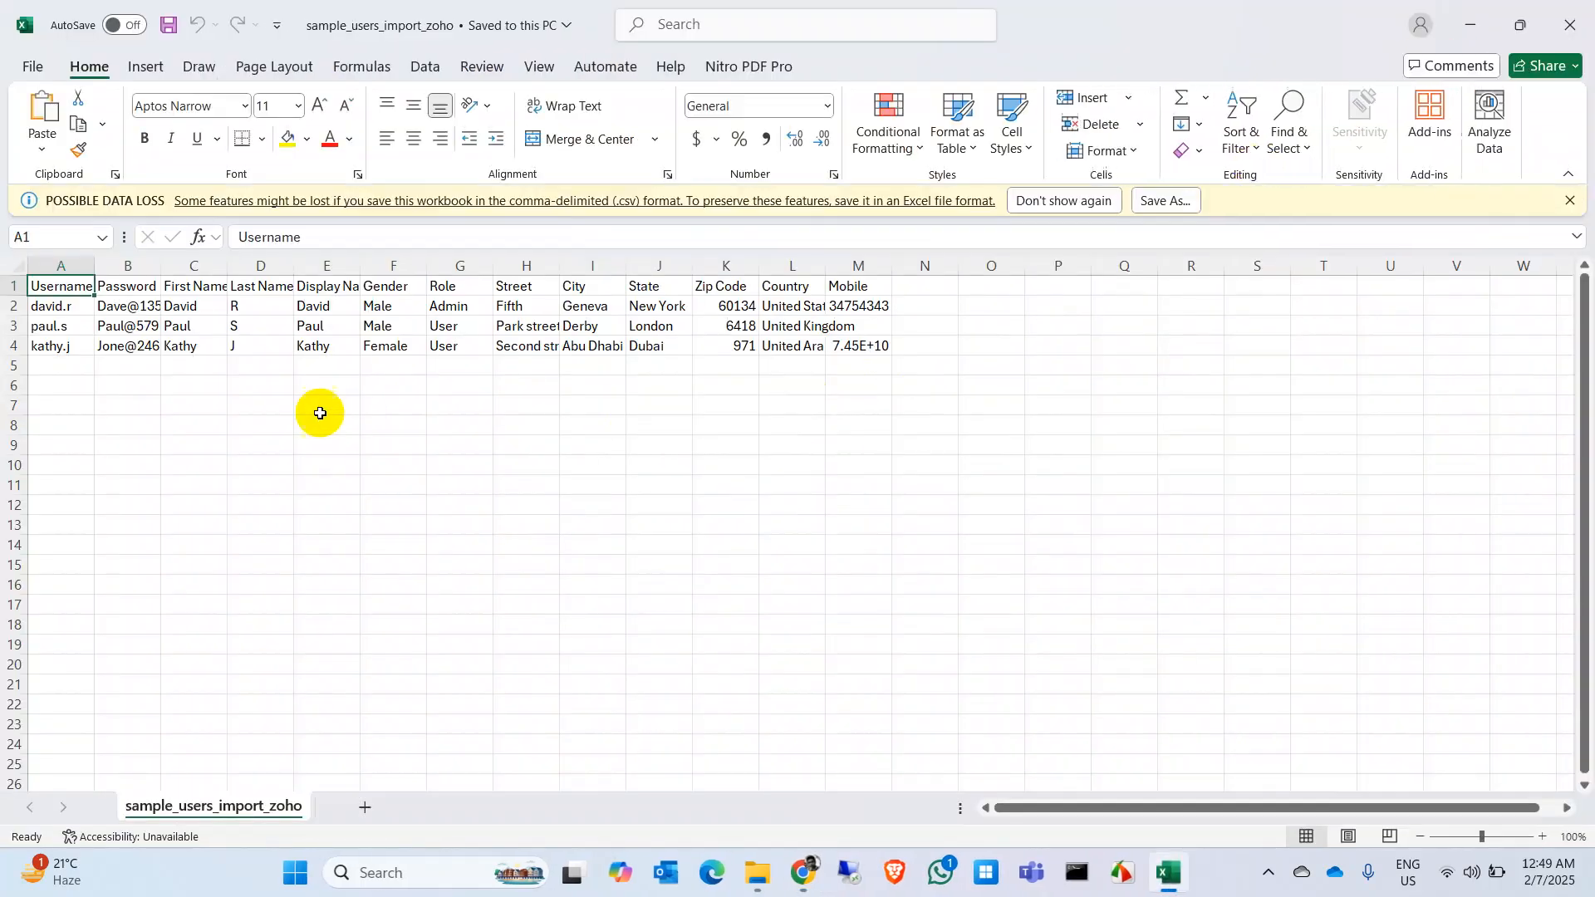
# Step: Autofit all column widths in the sample user sheet
pyautogui.click(15, 282)
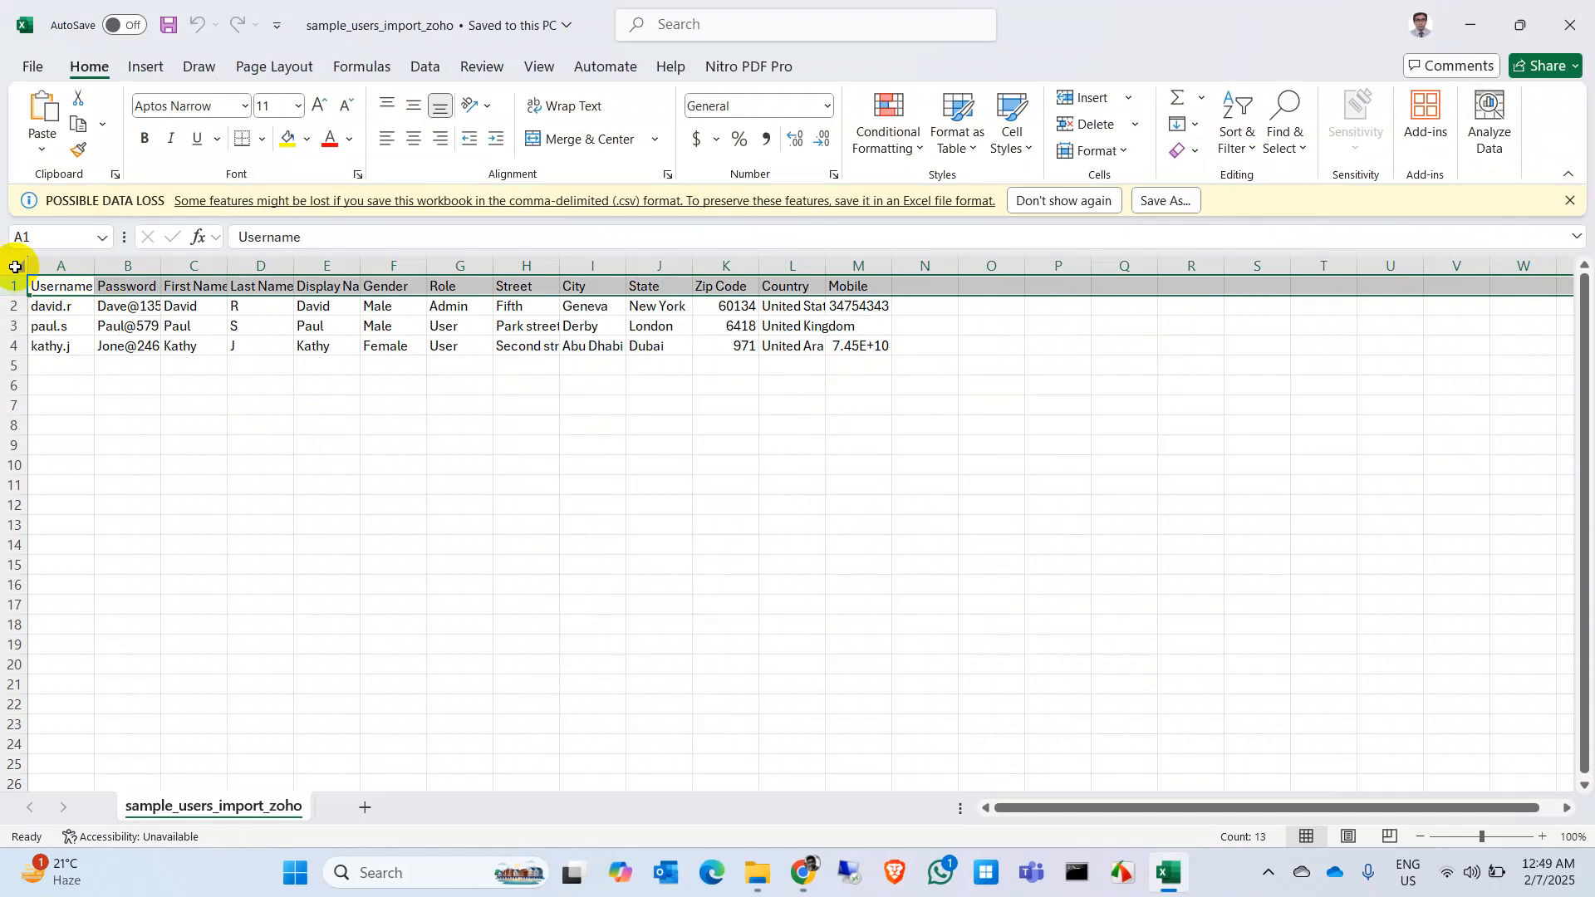
pyautogui.click(15, 267)
pyautogui.doubleClick(93, 266)
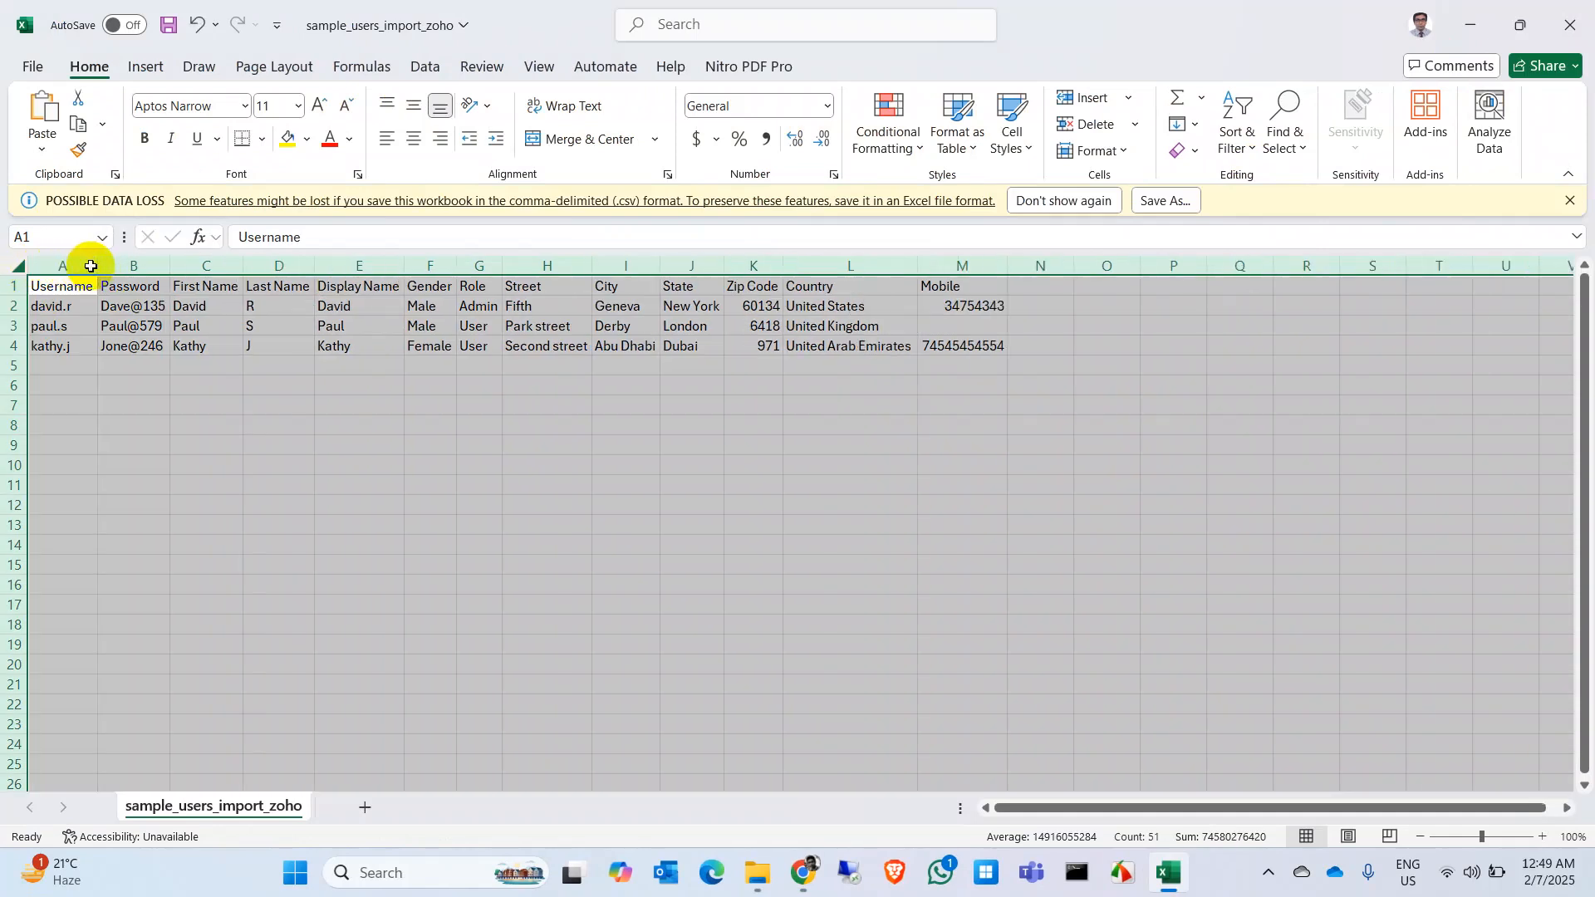
pyautogui.click(282, 462)
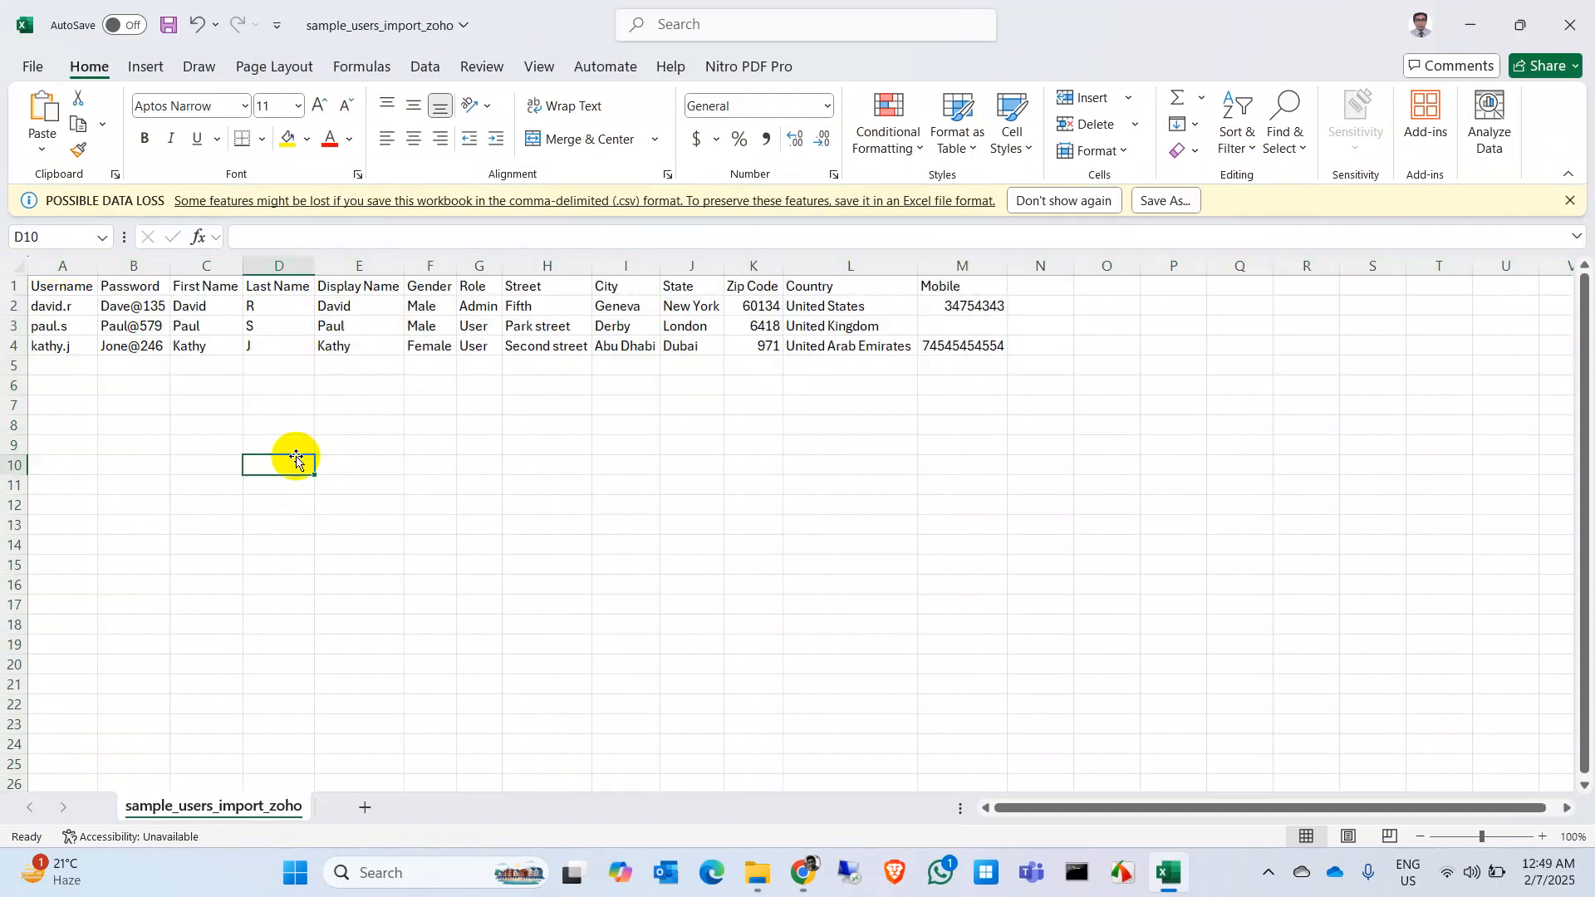
# Step: Fill row 6 with the first user's username, password, first and display name, and gender Male
pyautogui.click(65, 385)
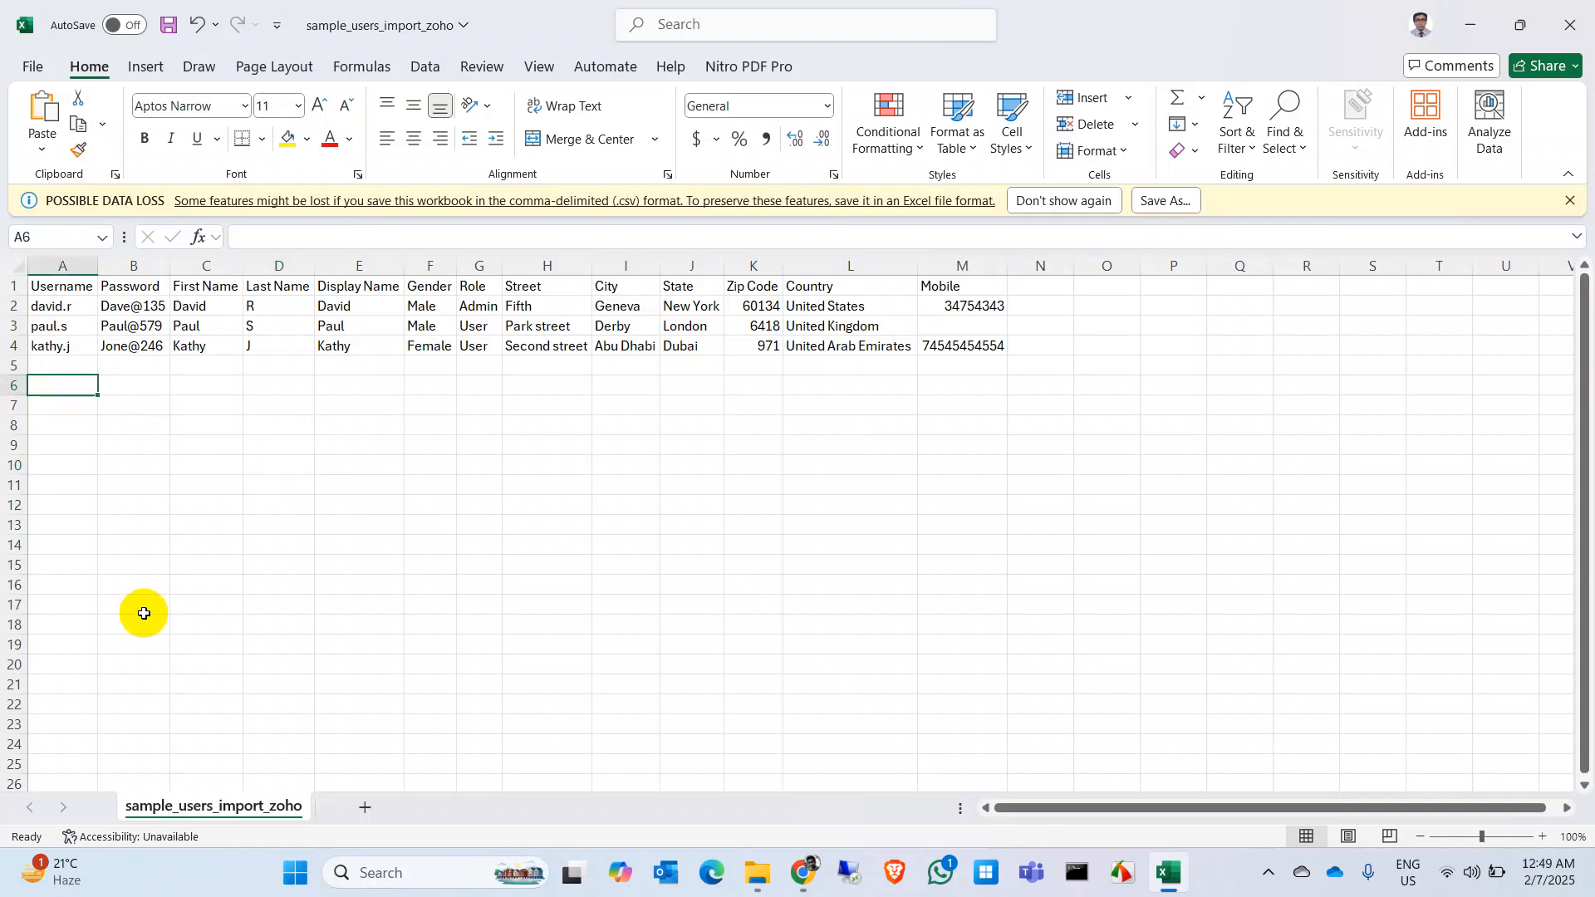
pyautogui.write('rokib')
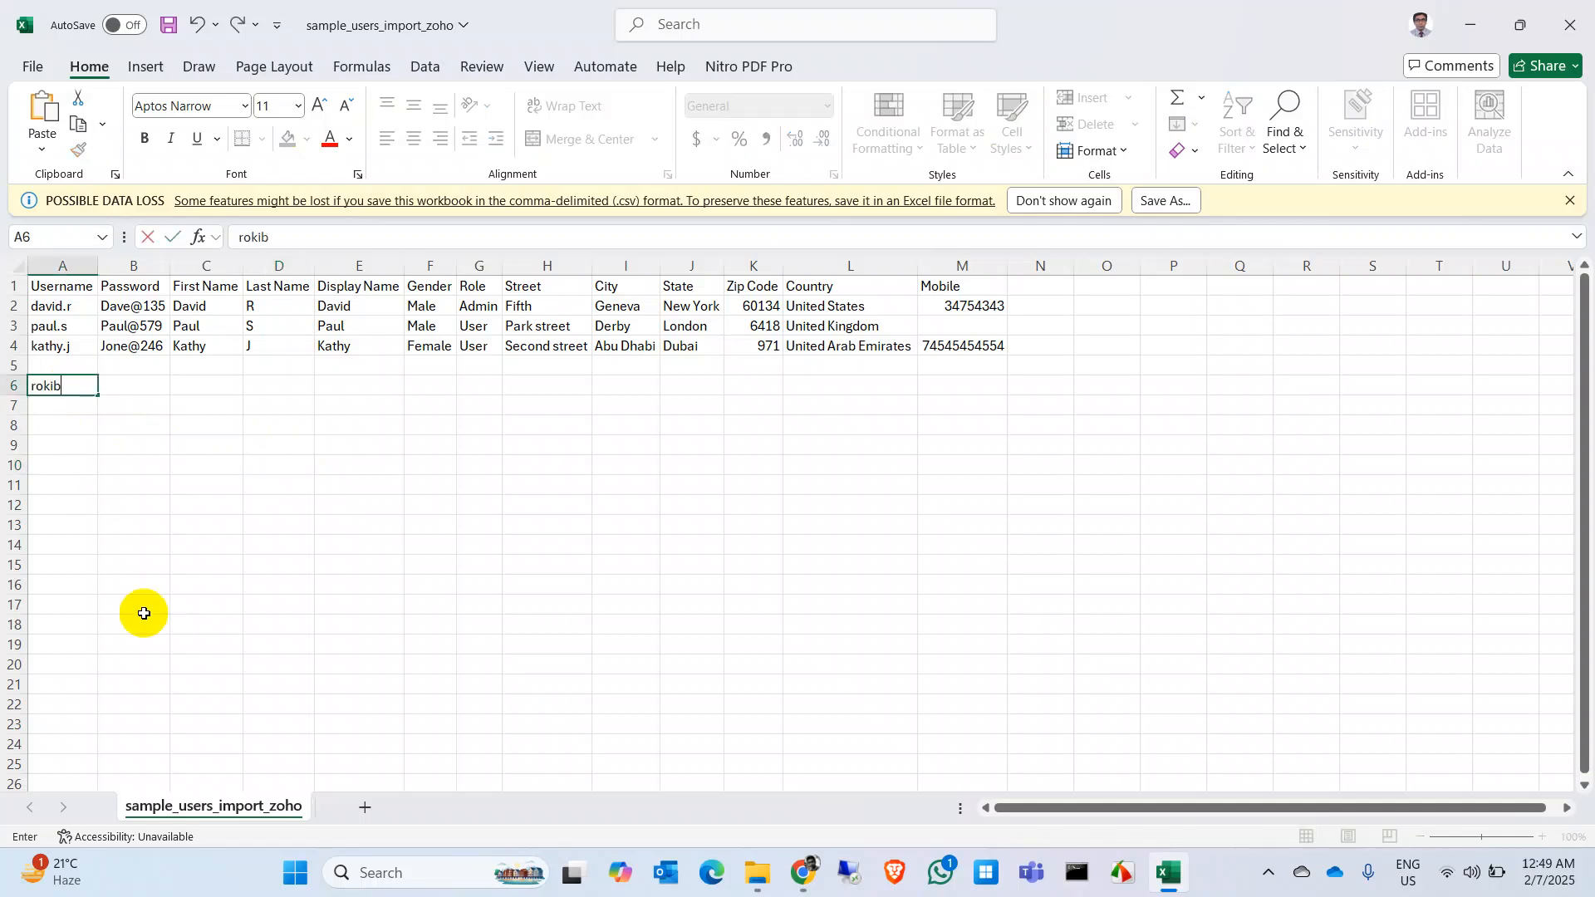
pyautogui.press('Tab')
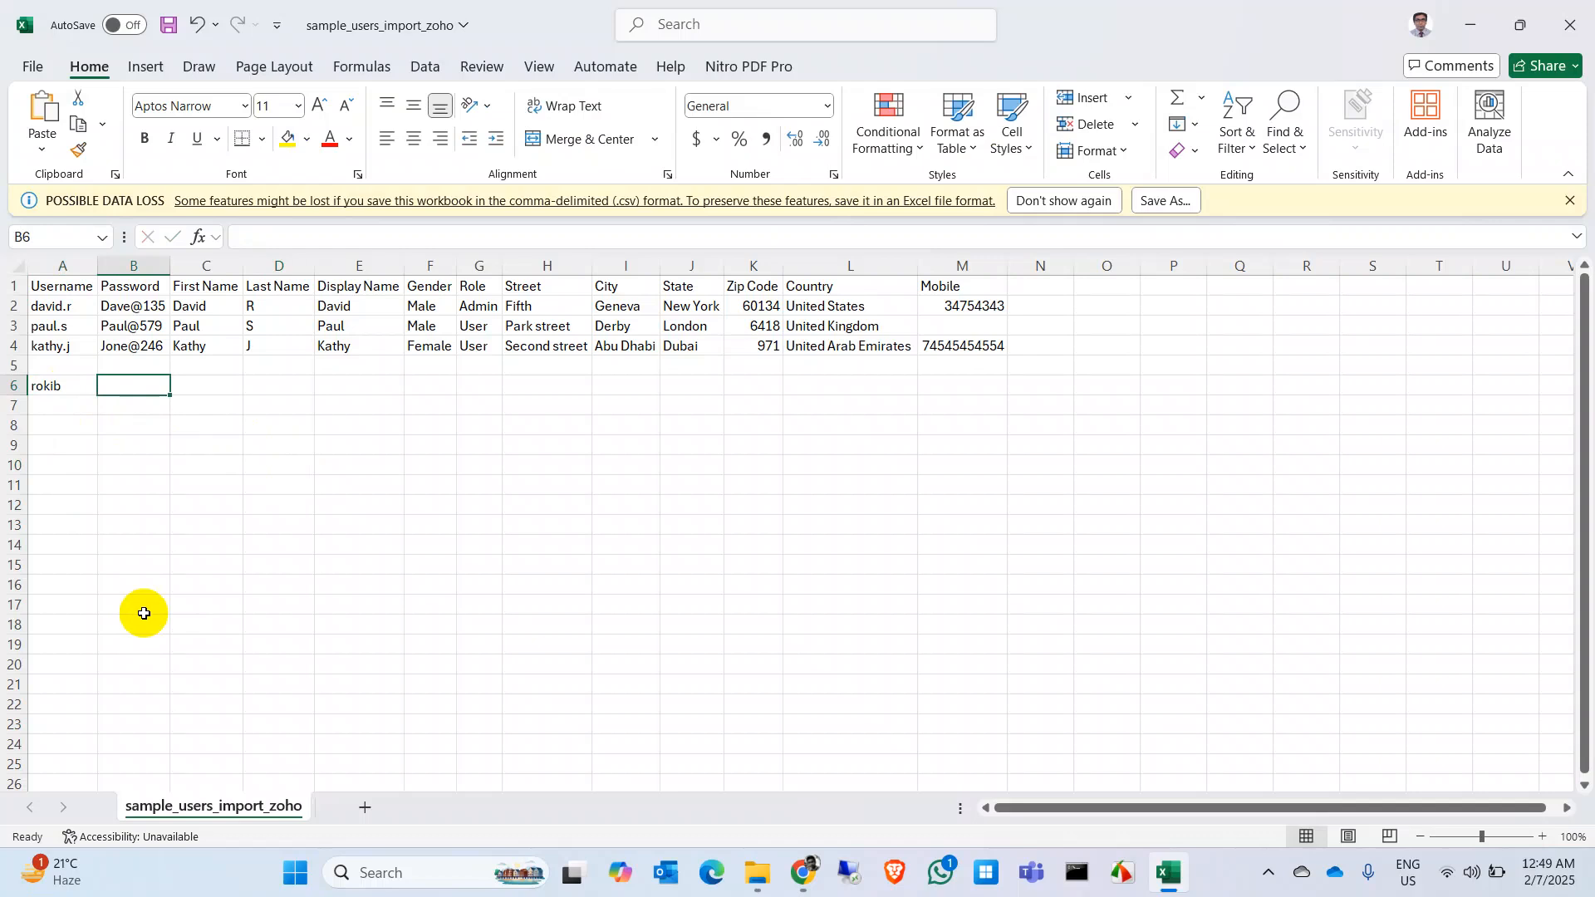
pyautogui.write('Asdf@1234')
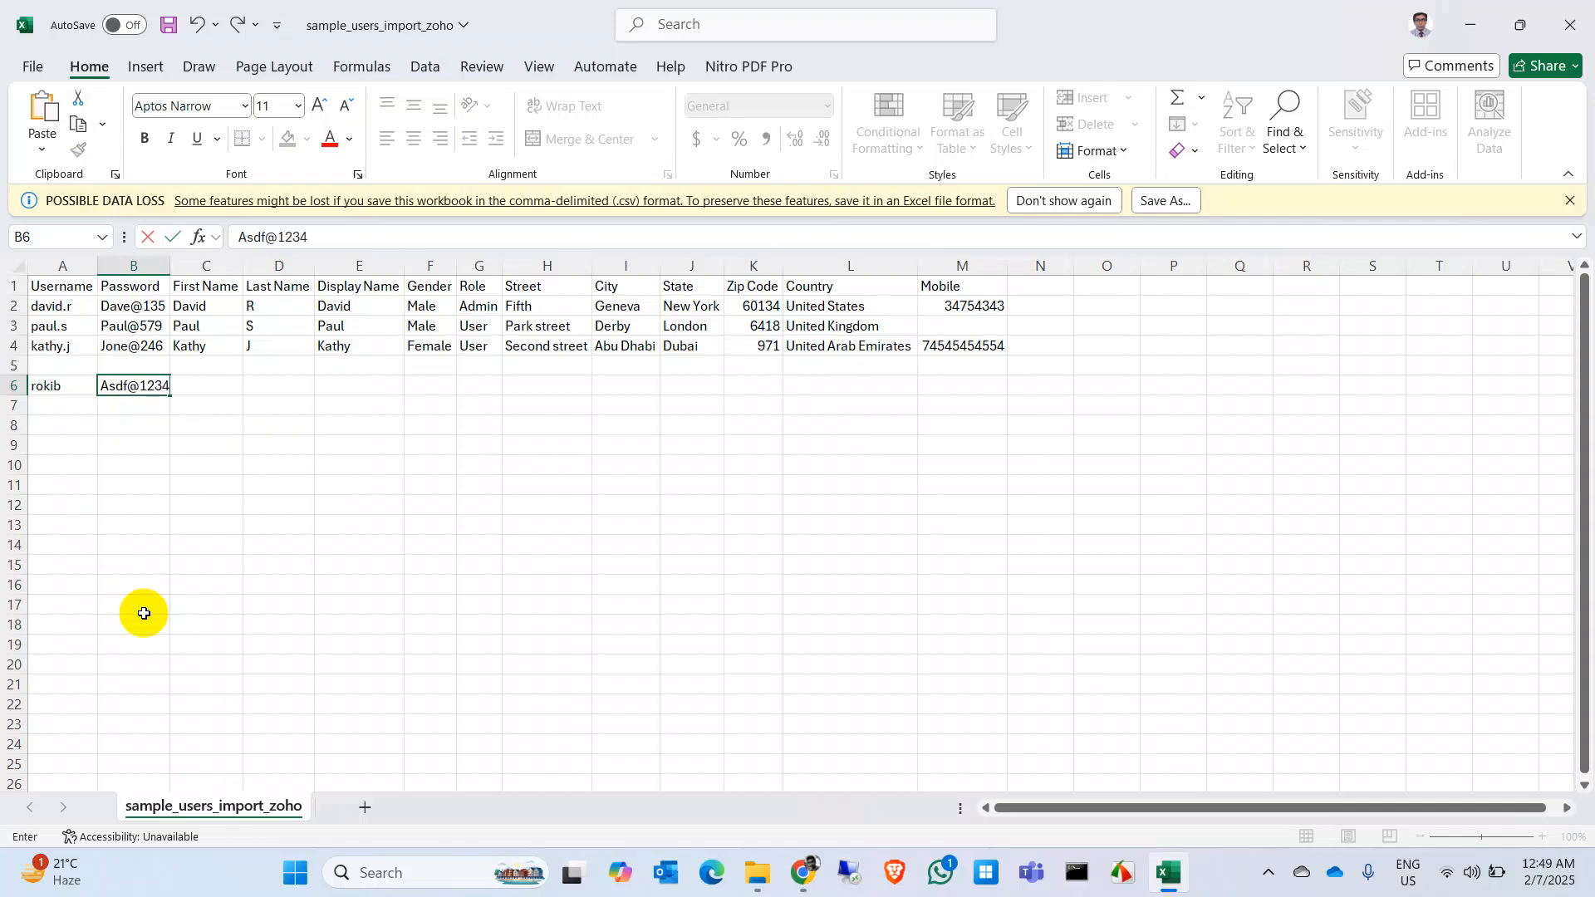
pyautogui.press('Tab')
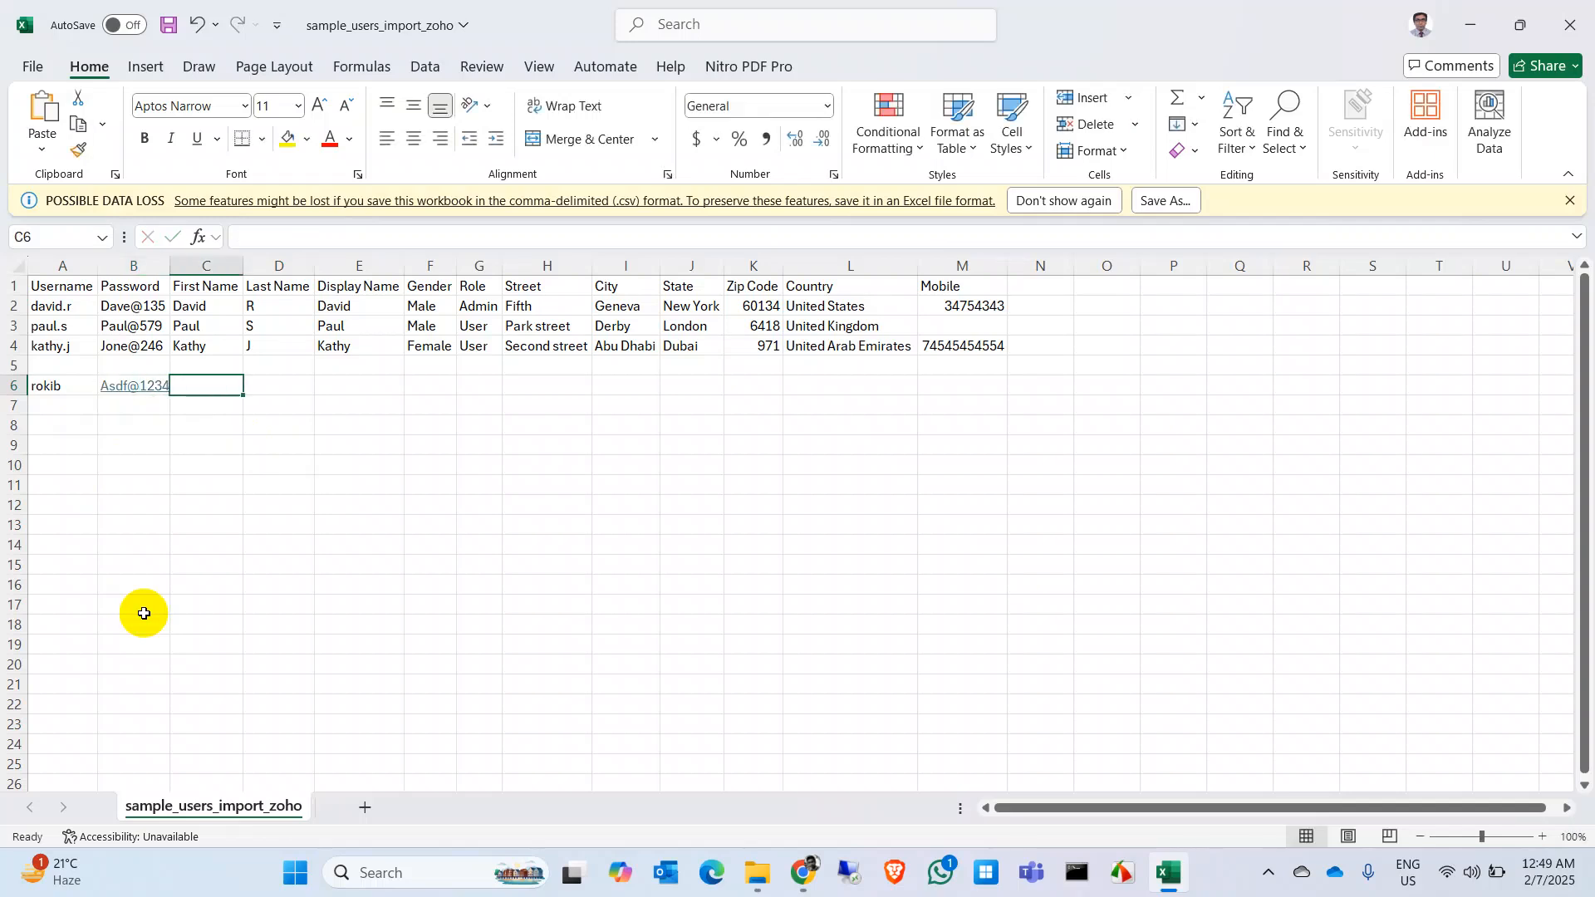
pyautogui.write('Rokib')
pyautogui.press('Tab')
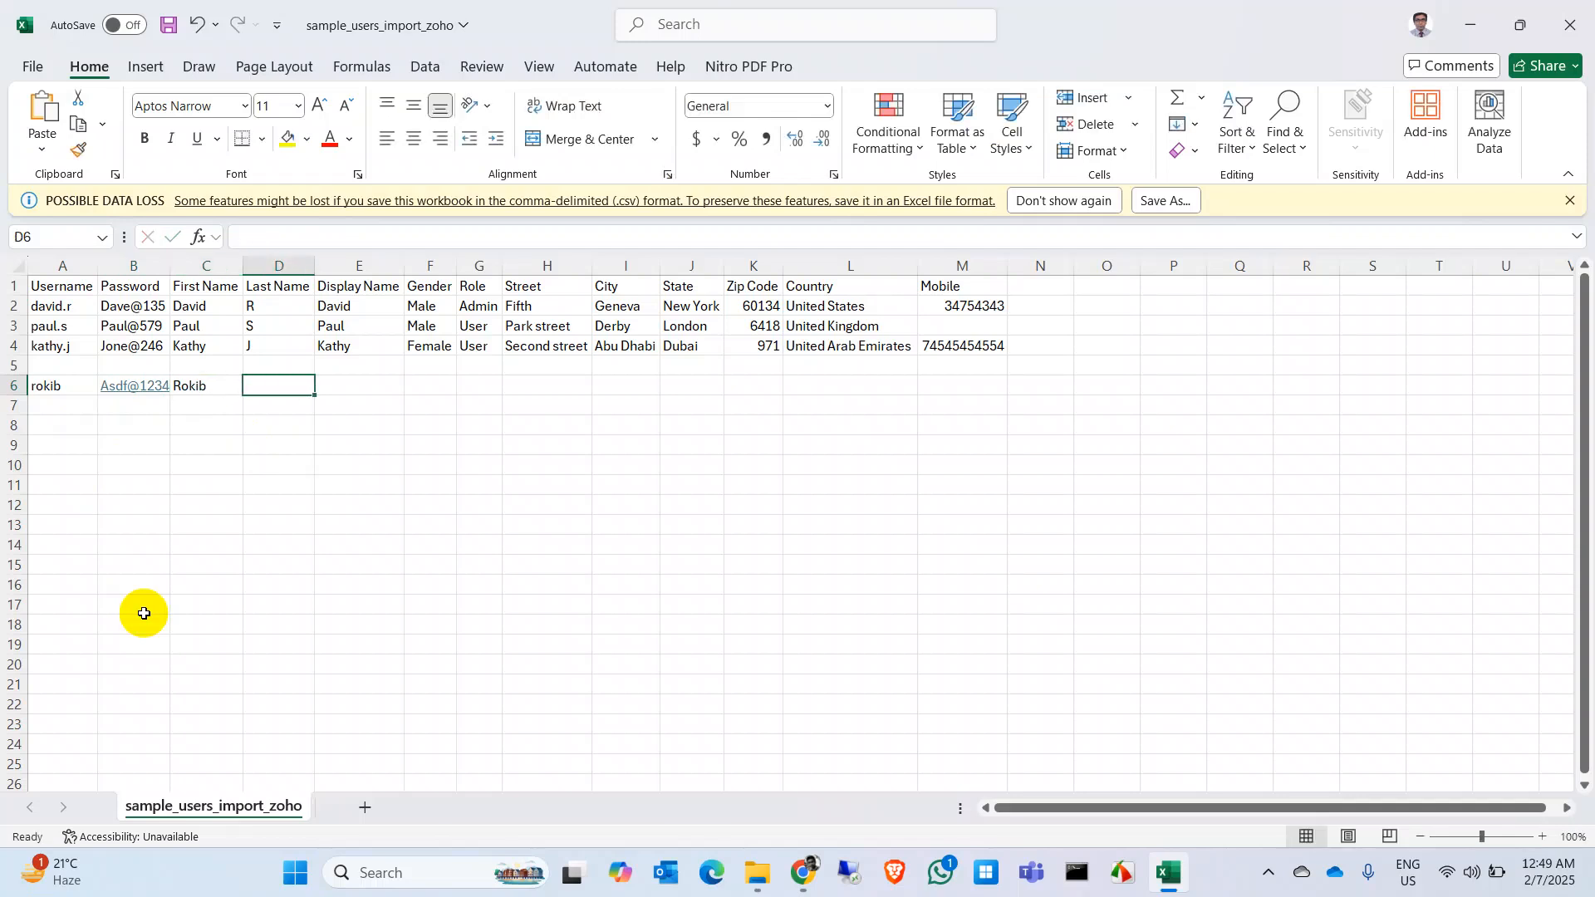
pyautogui.press('Tab')
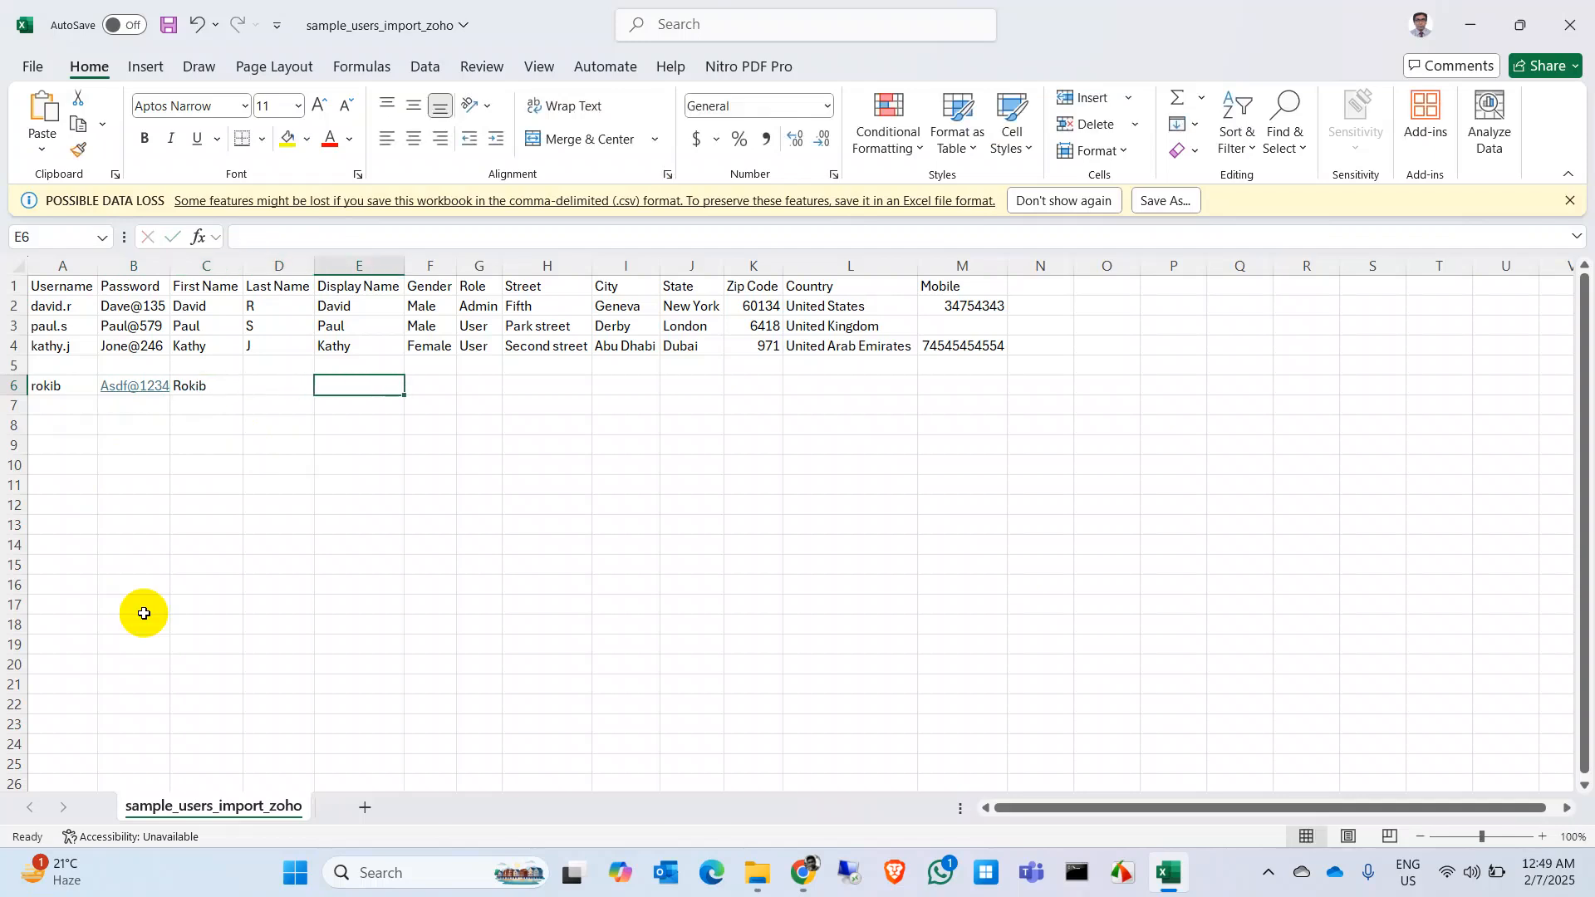
pyautogui.write('rokib')
pyautogui.press('Tab')
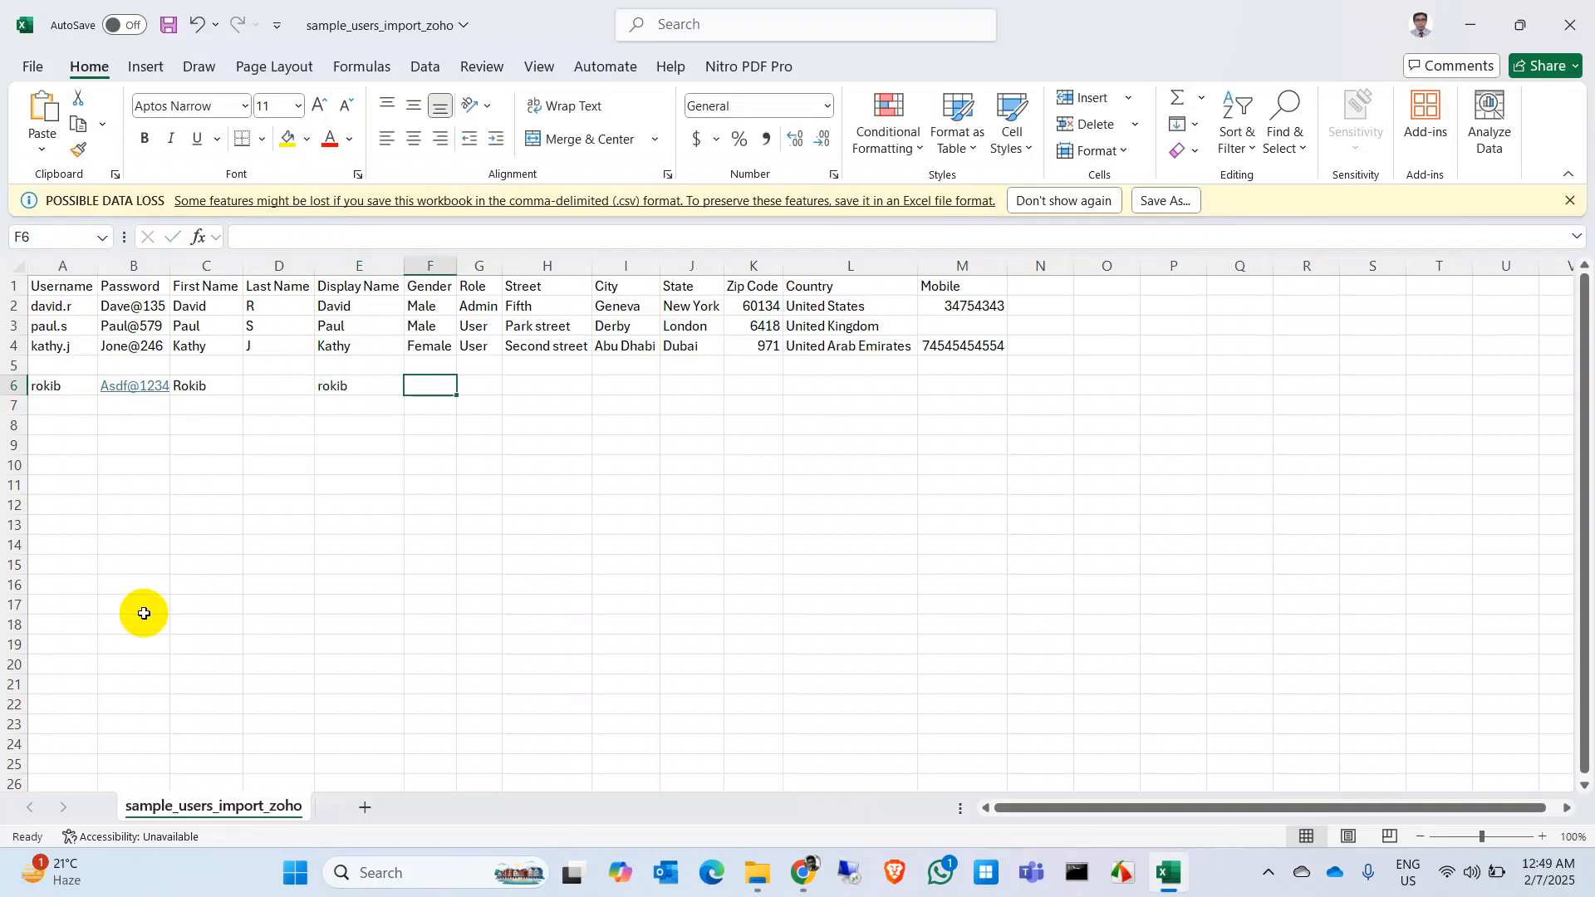
pyautogui.write('Male')
pyautogui.press('Tab')
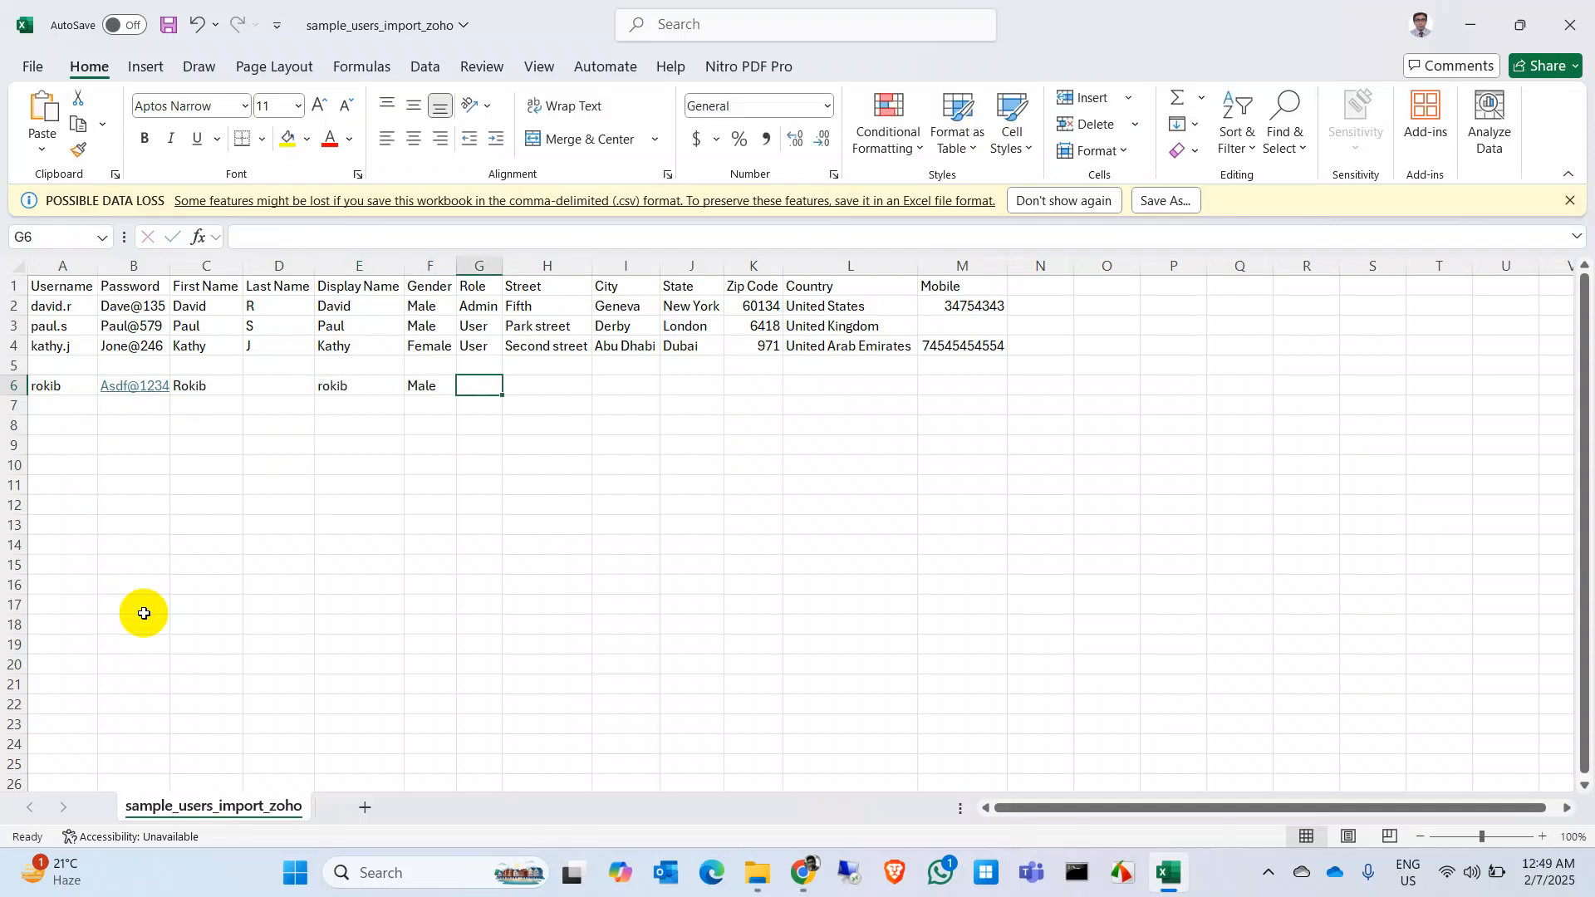
# Step: Complete row 6 with role User, city Dhaka, state Dhaka, zip 1206, country Bangladesh
pyautogui.write('User')
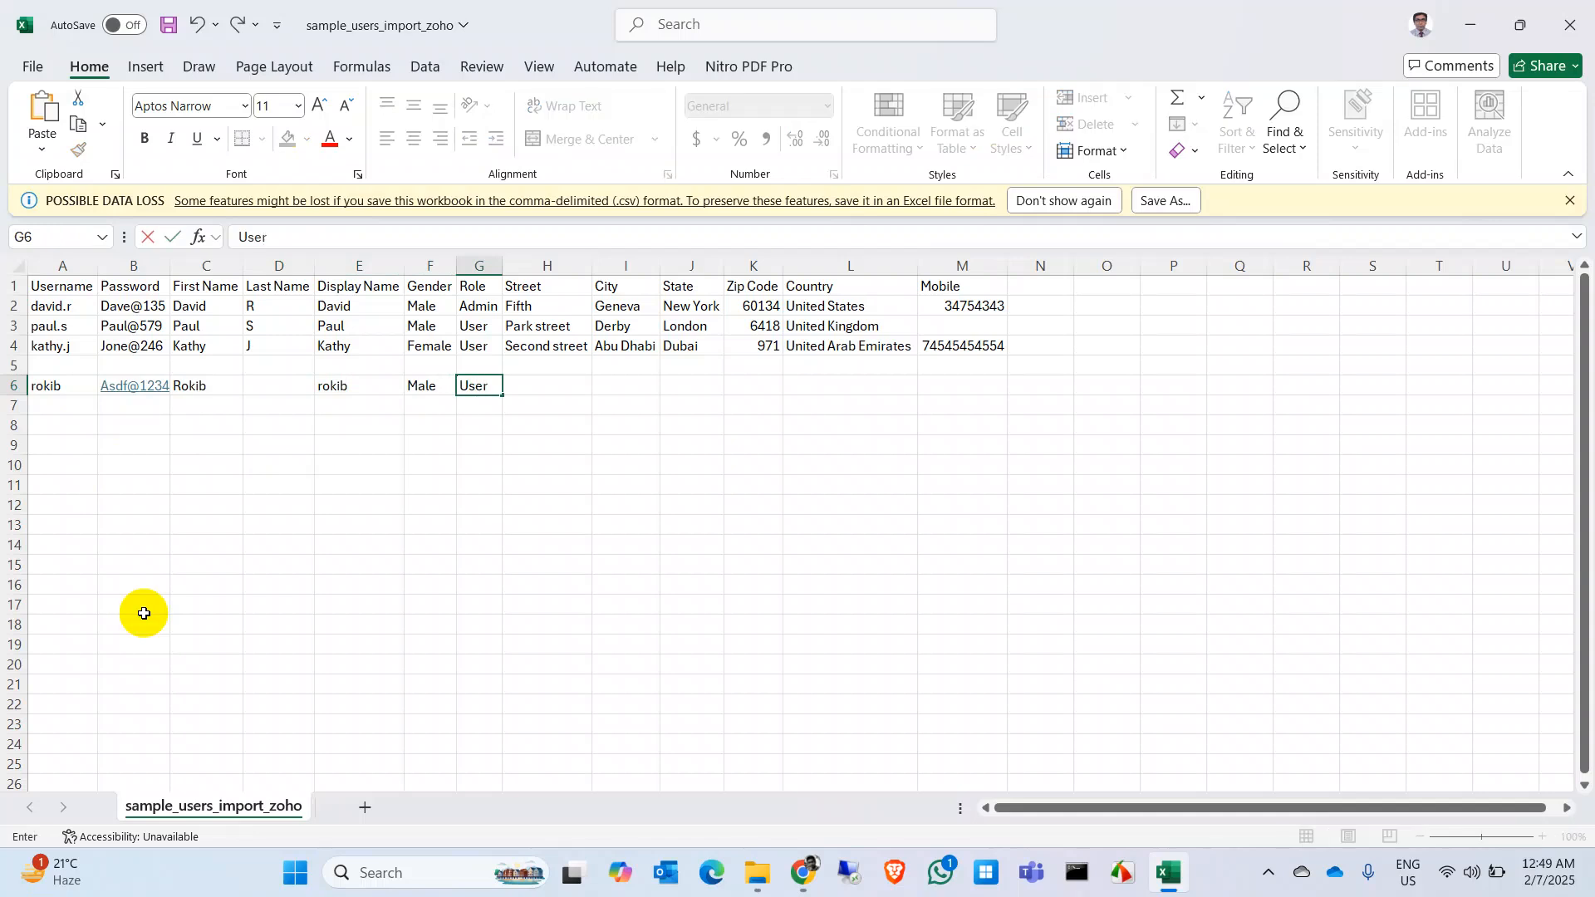
pyautogui.press('Tab')
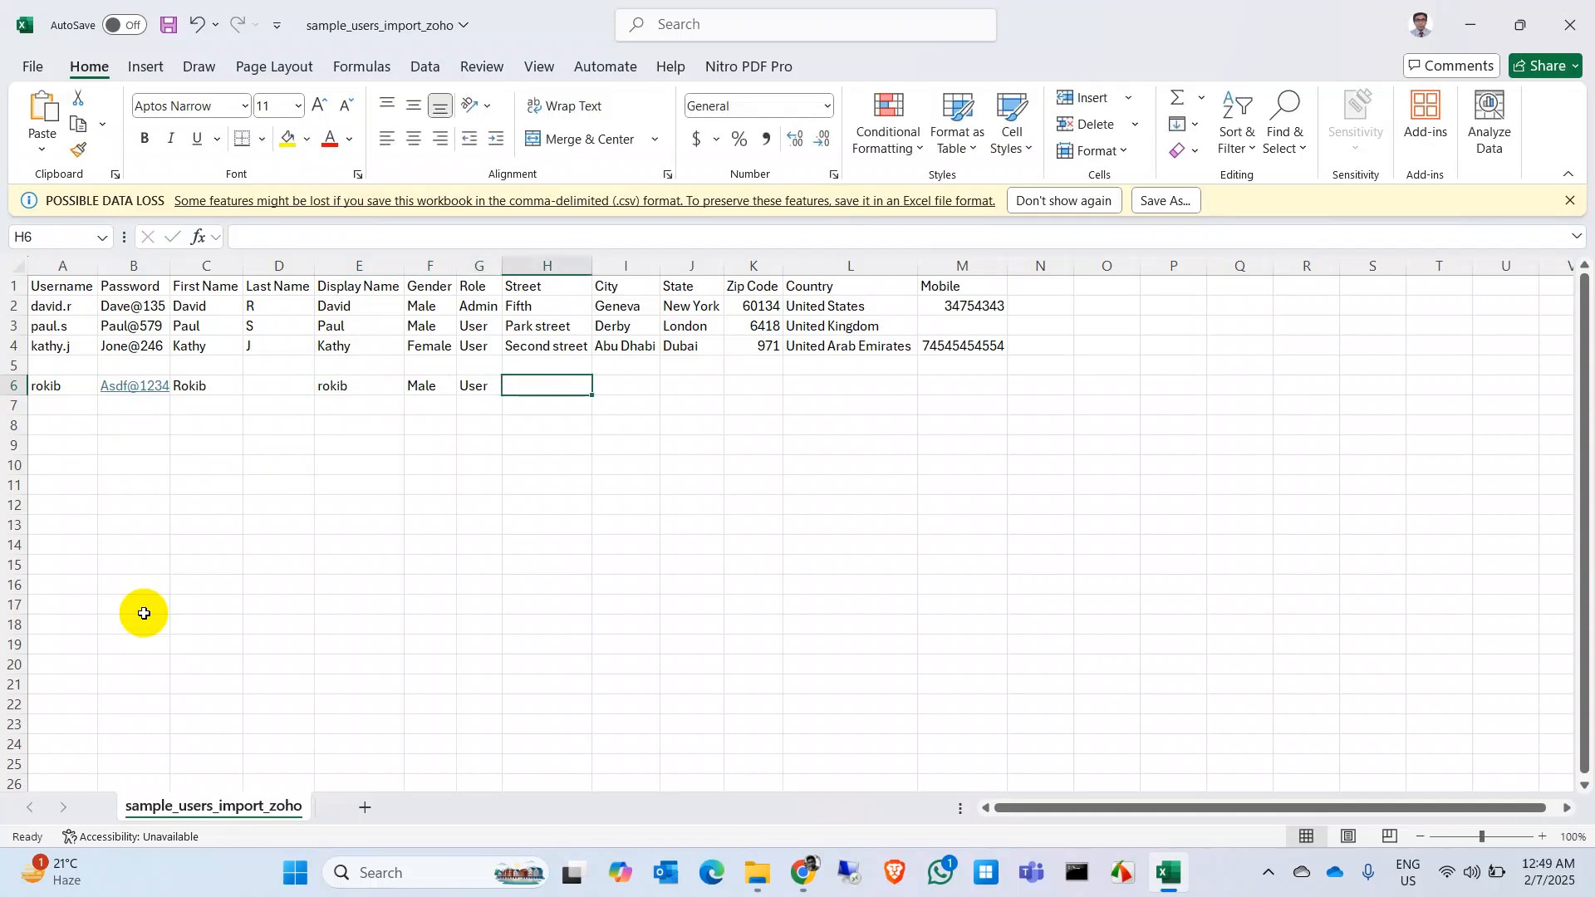
pyautogui.press('Tab')
pyautogui.write('Dhaka')
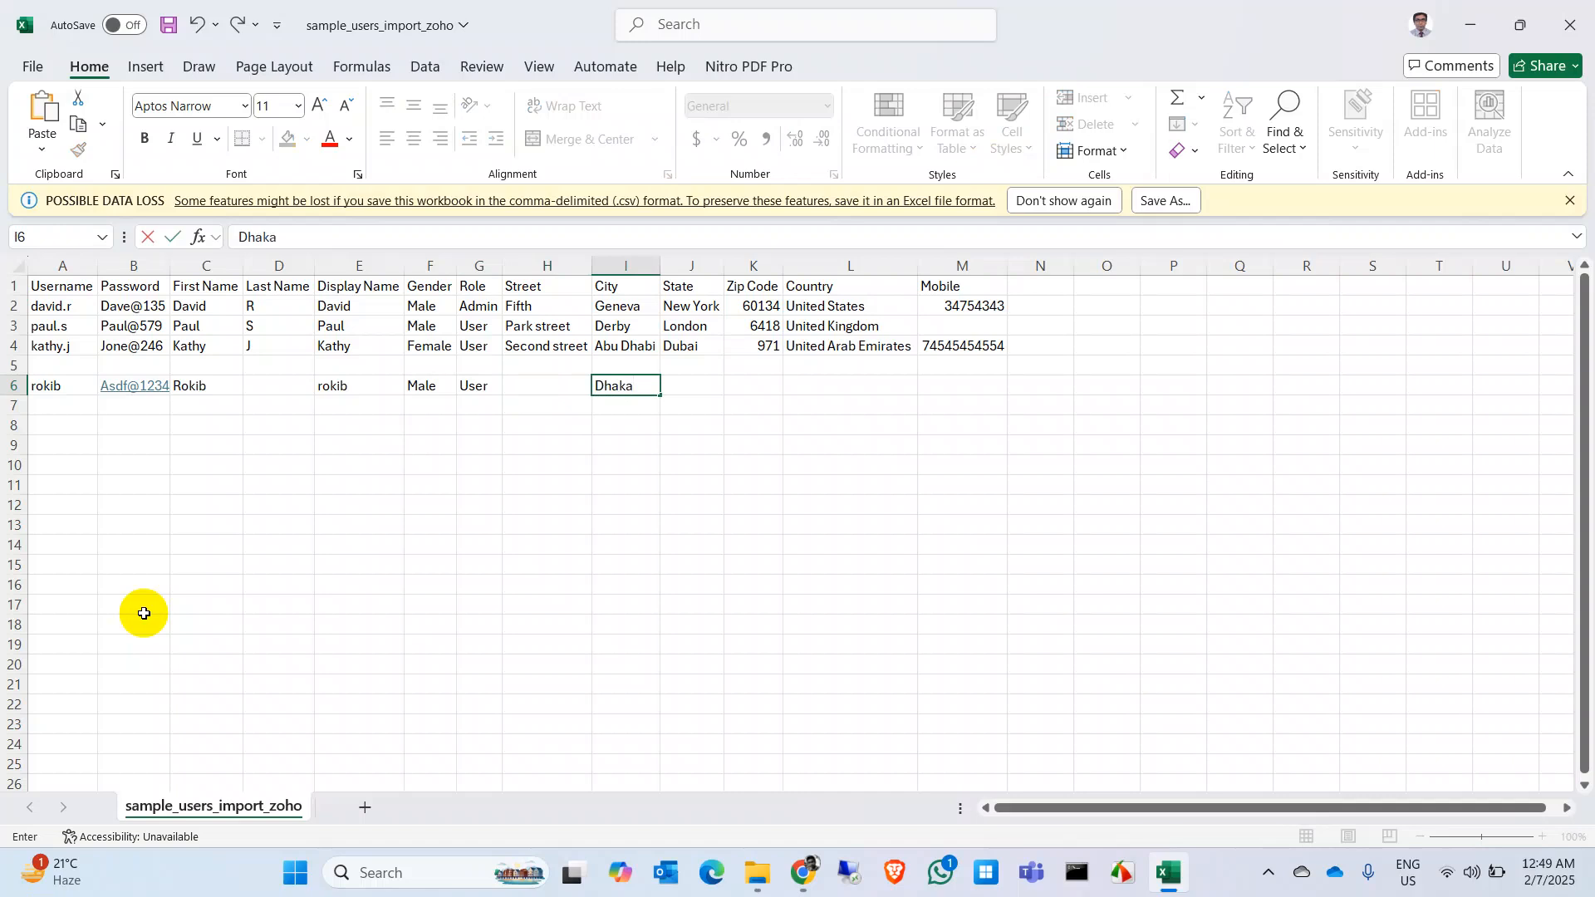
pyautogui.press('Tab')
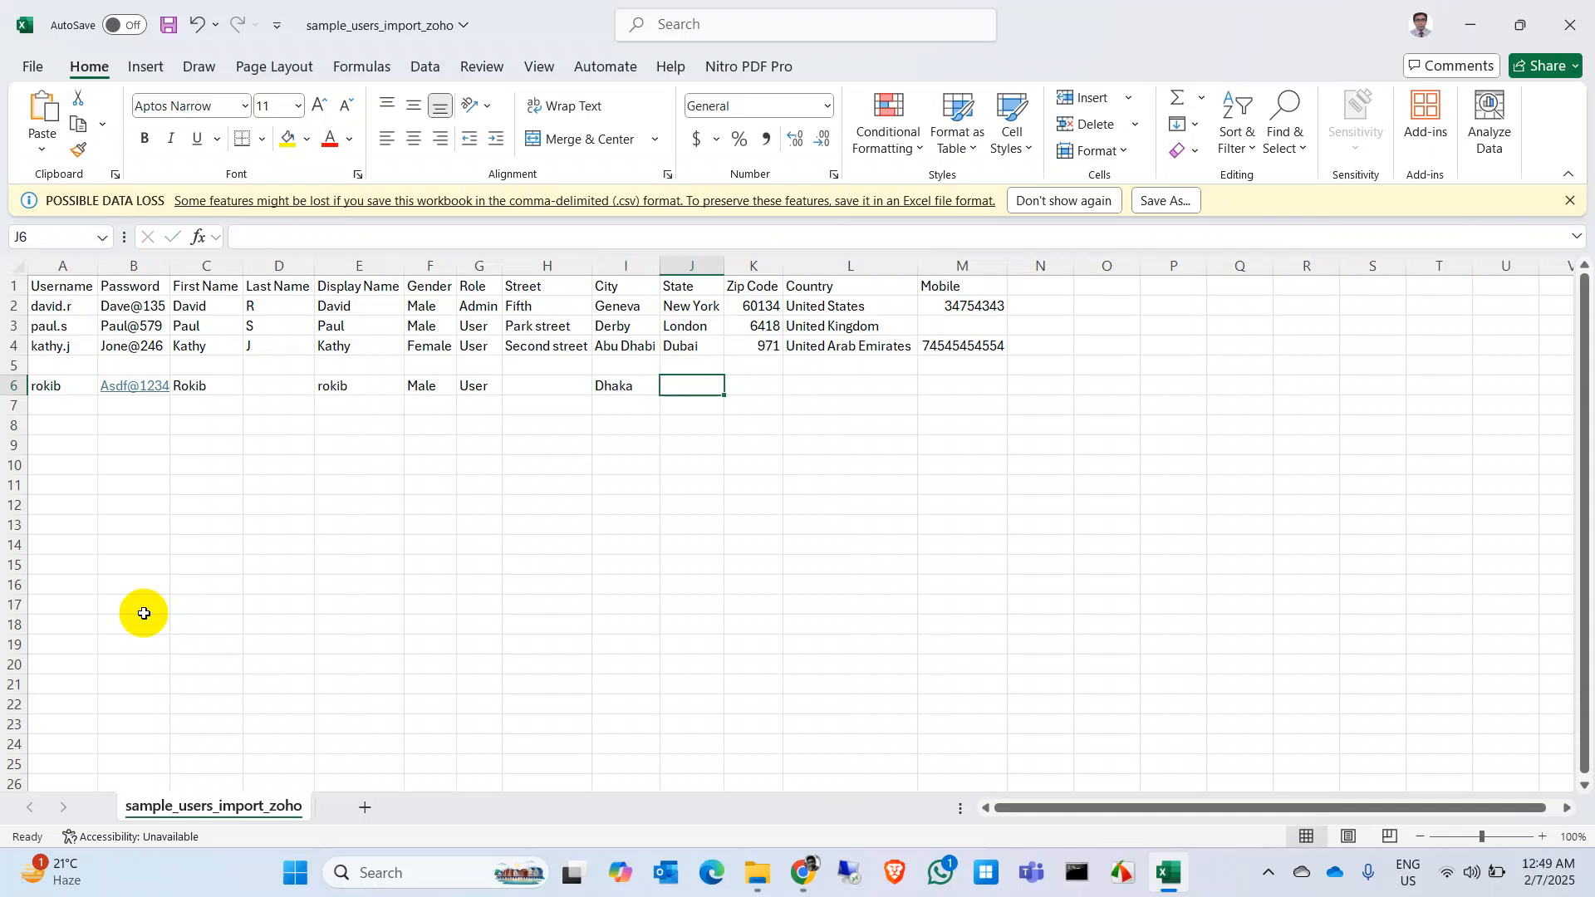
pyautogui.write('S')
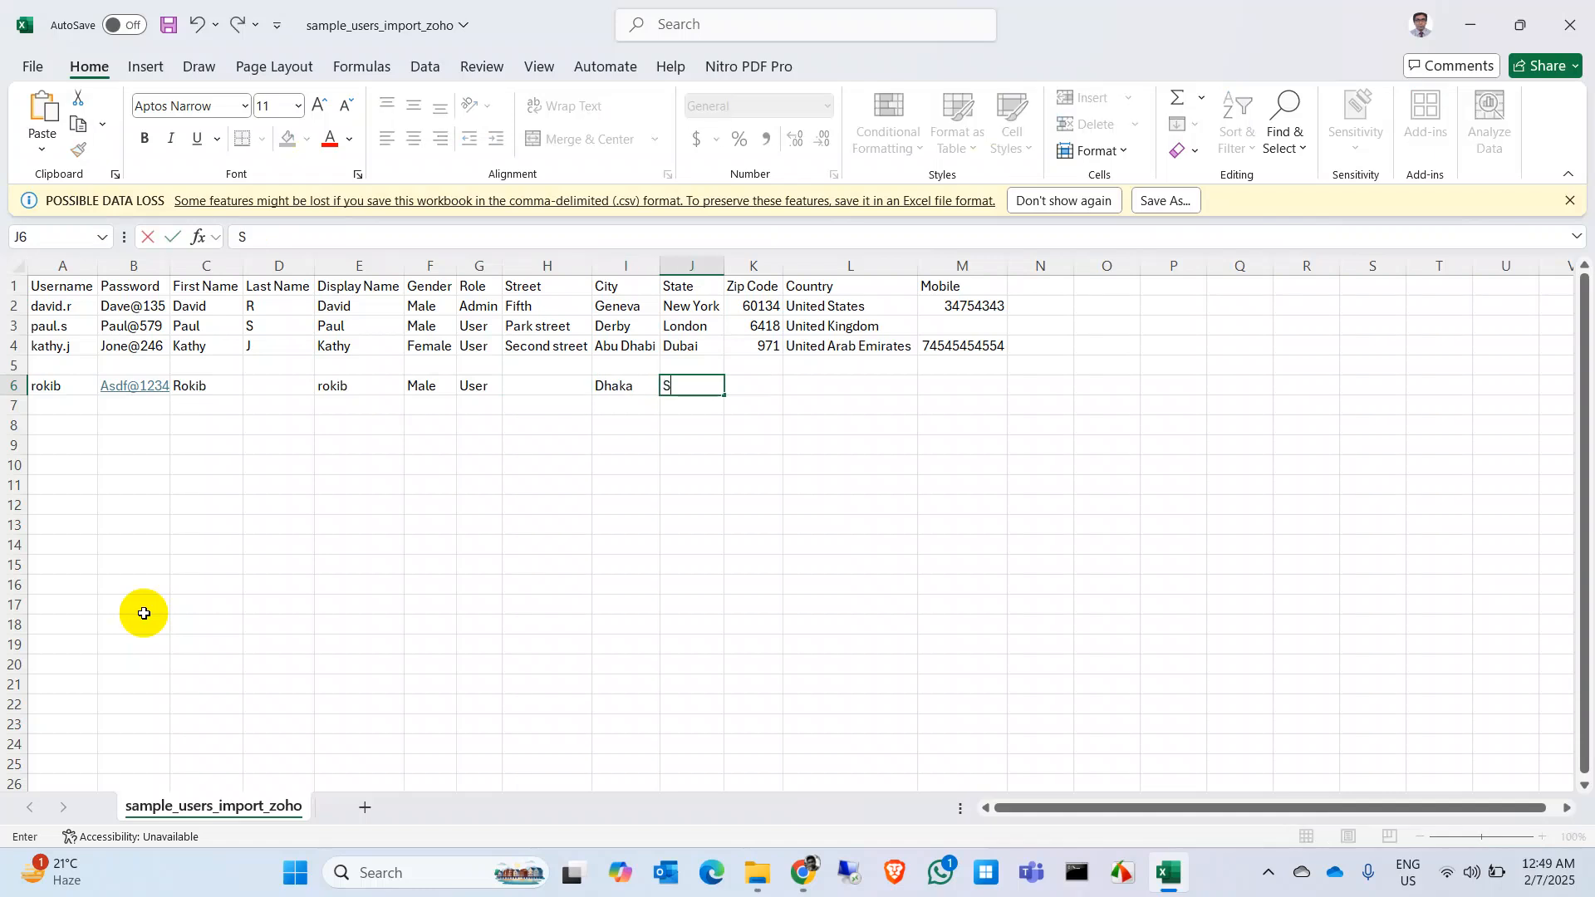
pyautogui.write('haka')
pyautogui.press('Tab')
pyautogui.write('1206')
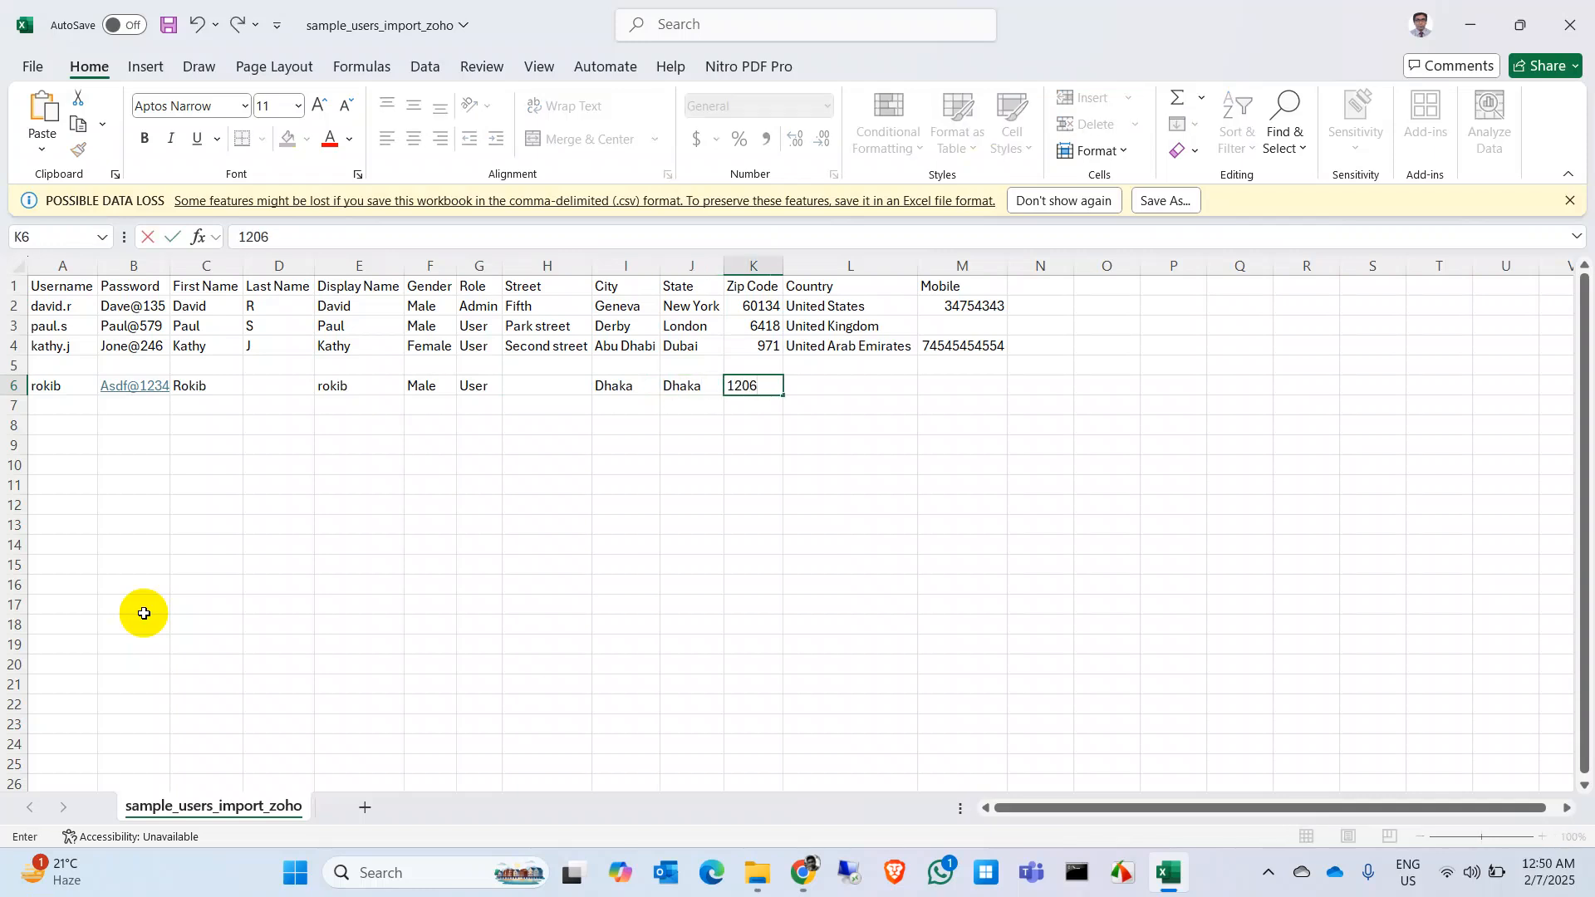
pyautogui.press('Tab')
pyautogui.write('Bangladesh')
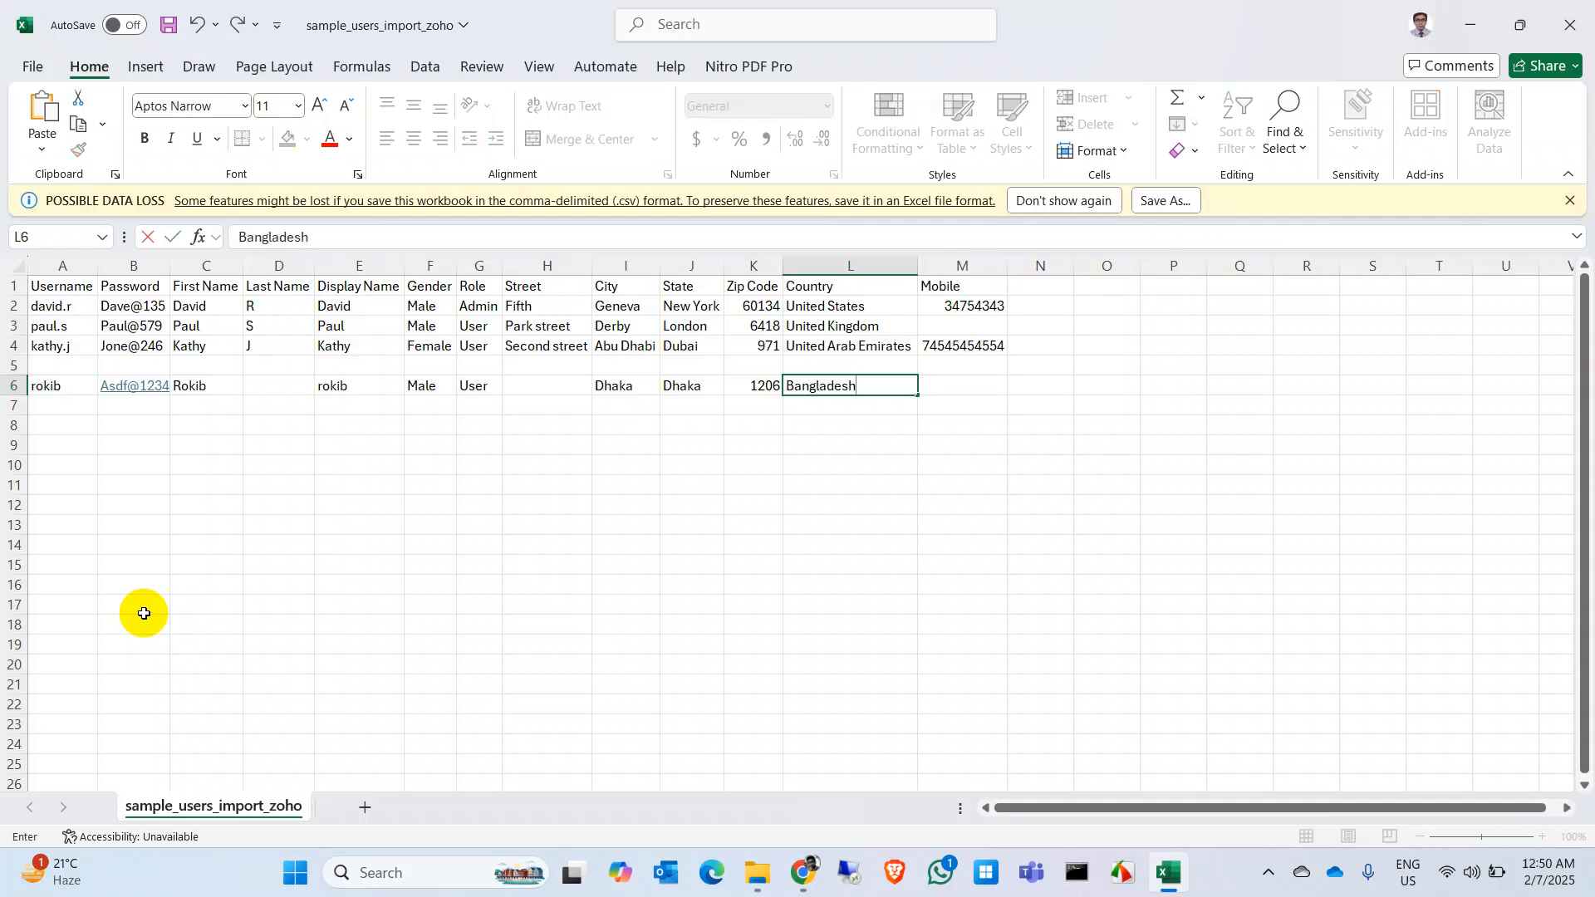
pyautogui.press('Tab')
# Step: Enter the second user's username and a password in row 7
pyautogui.press('Down')
pyautogui.press('Left')
pyautogui.press('Left')
pyautogui.press('Left')
pyautogui.press('Left')
pyautogui.press('Left')
pyautogui.press('Left')
pyautogui.press('Left')
pyautogui.press('Left')
pyautogui.press('Left')
pyautogui.press('Left')
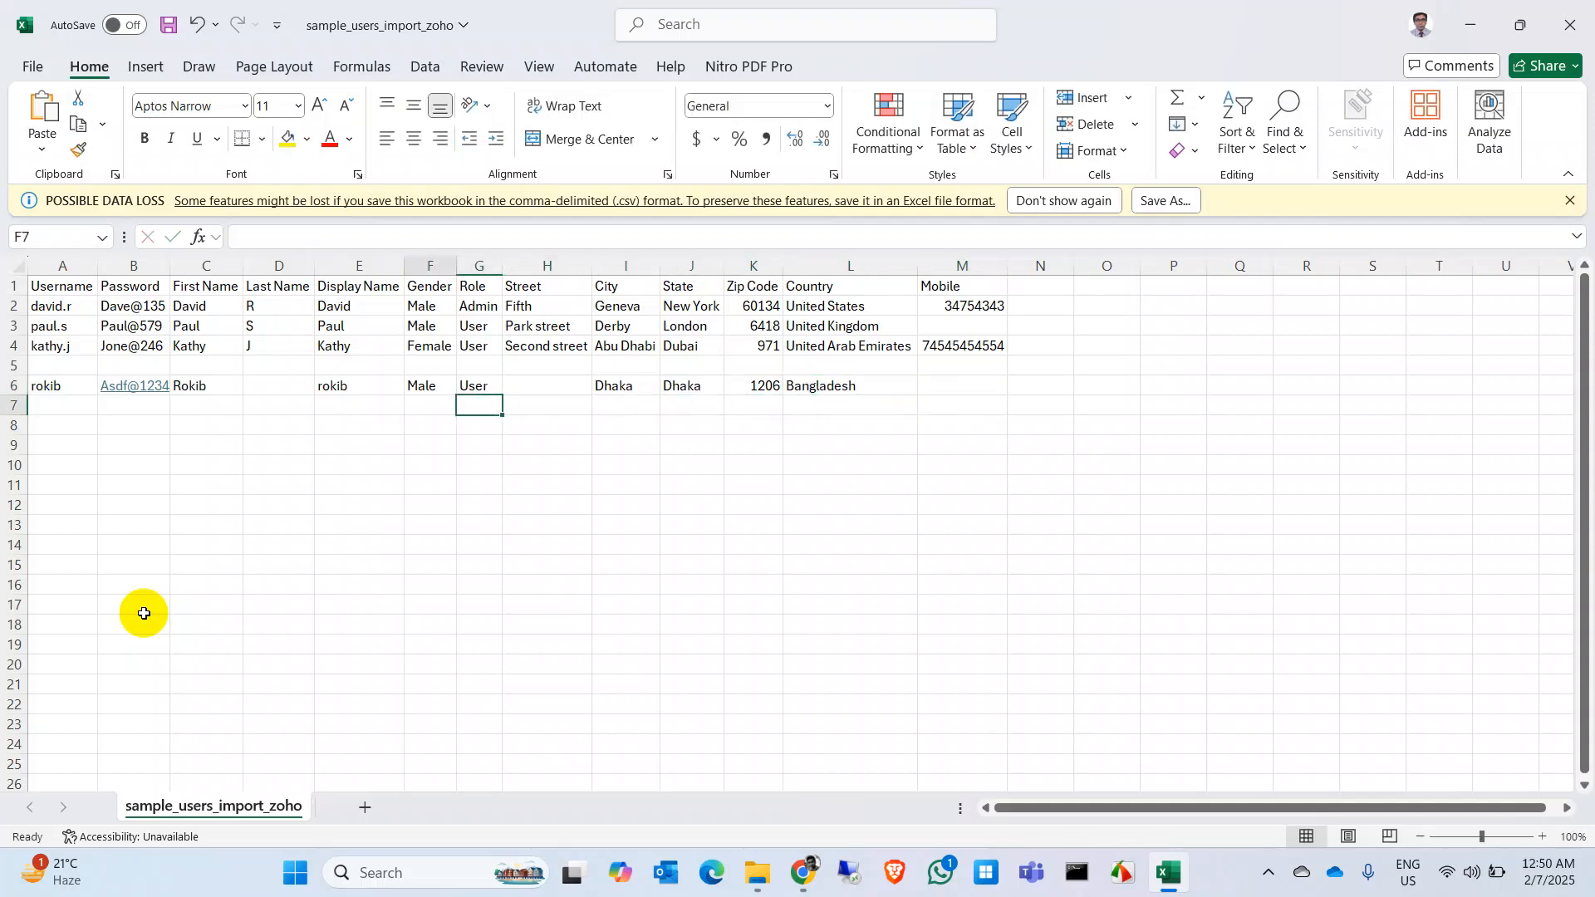
pyautogui.press('Left')
pyautogui.press('Left')
pyautogui.write('romel')
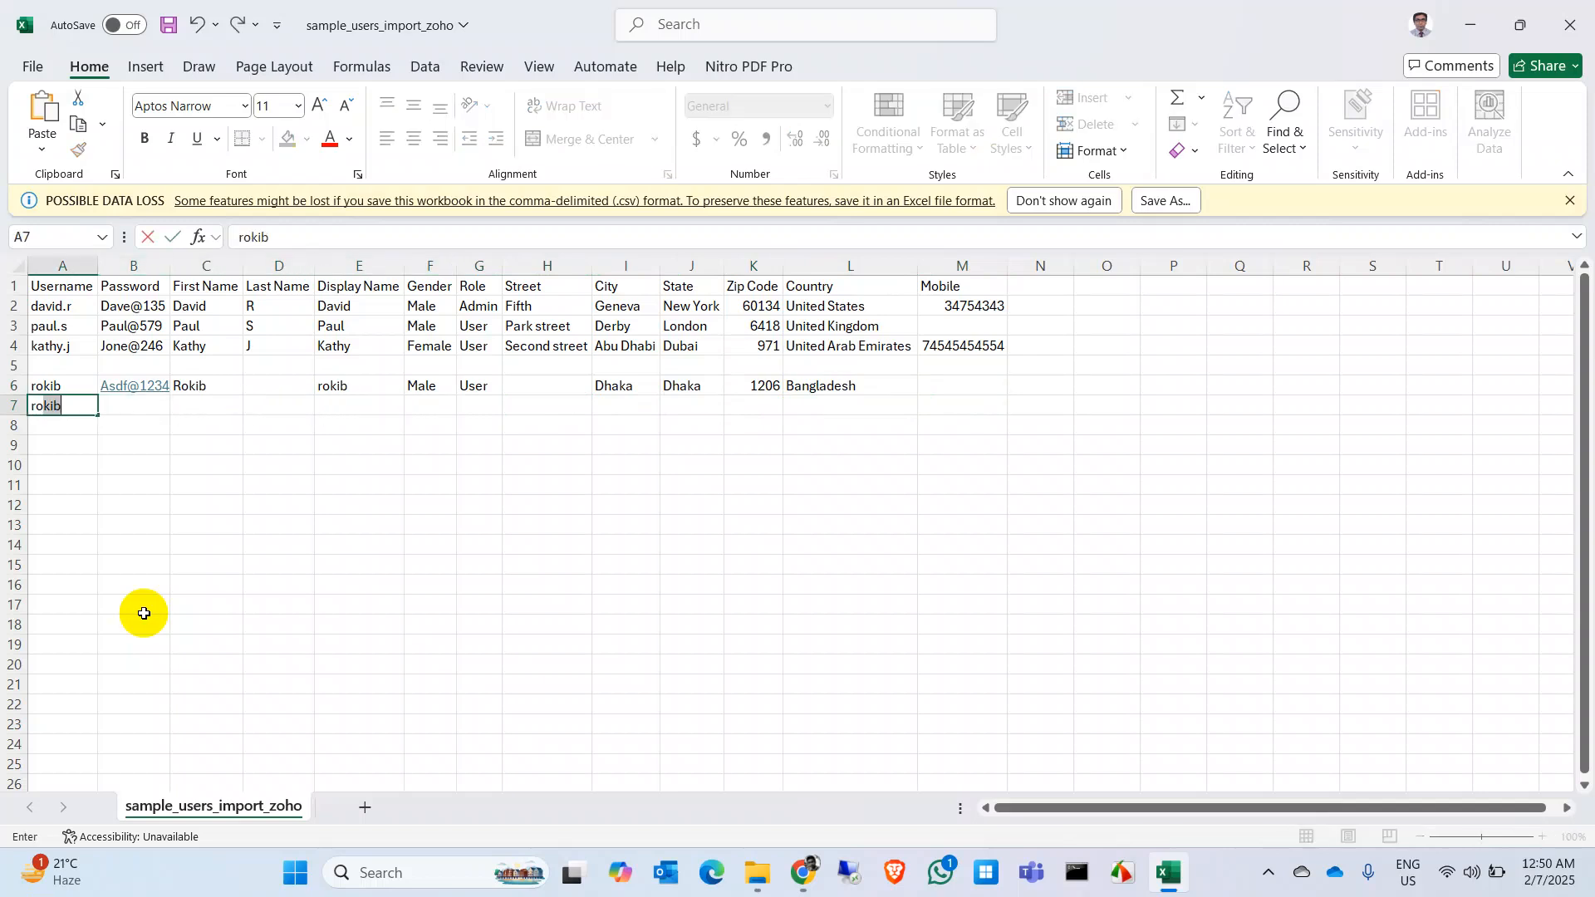
pyautogui.press('Tab')
pyautogui.write('Asdf@1234')
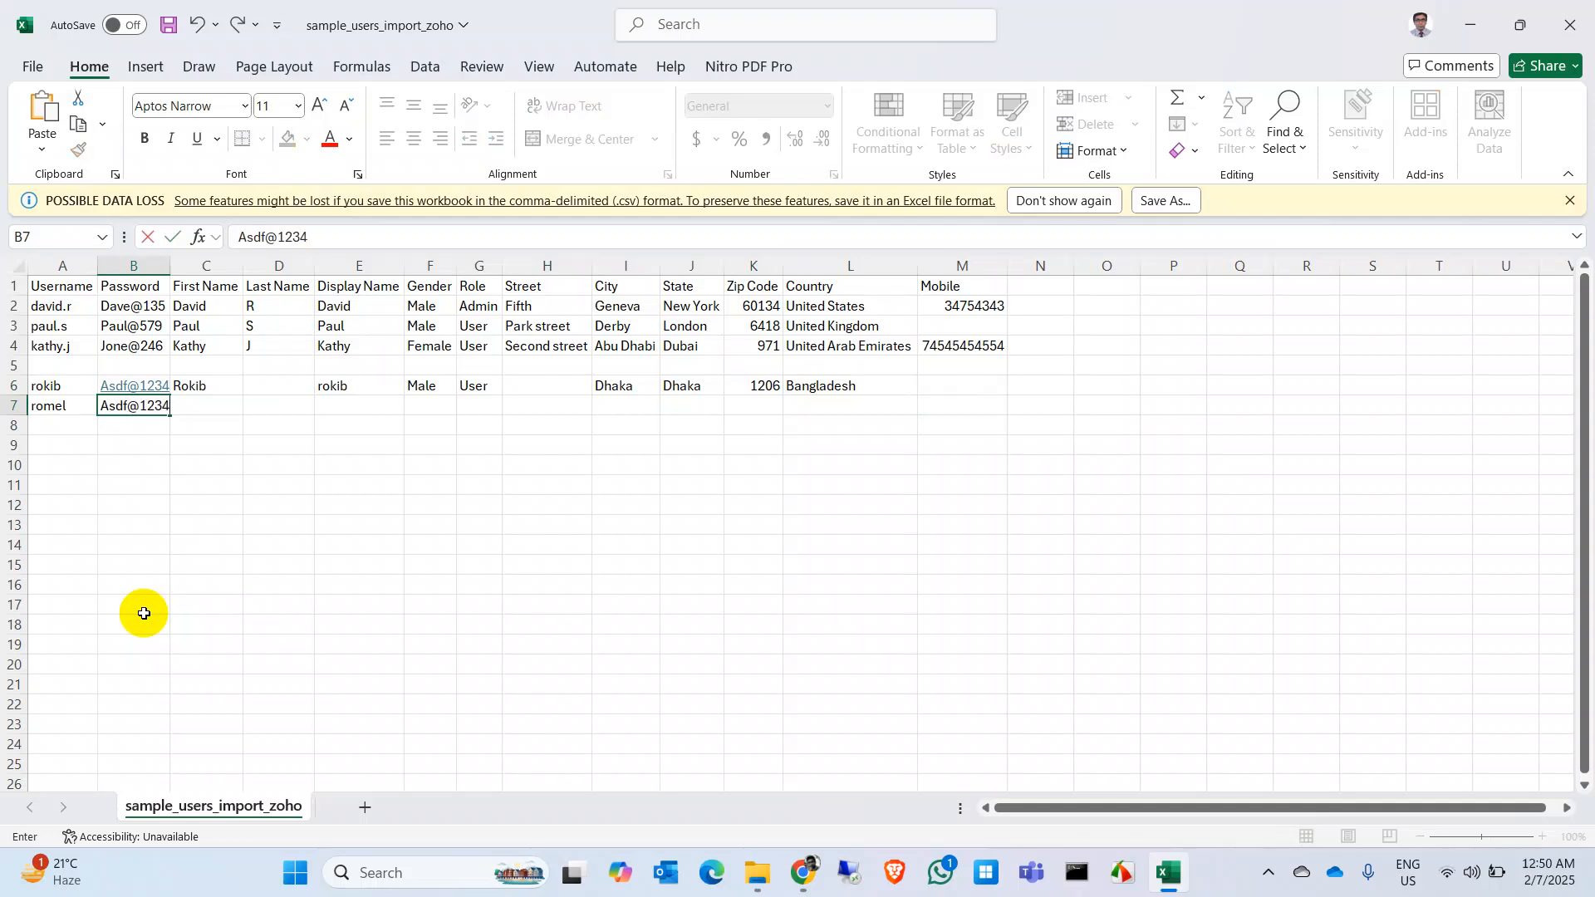
pyautogui.press('Tab')
pyautogui.press('Left')
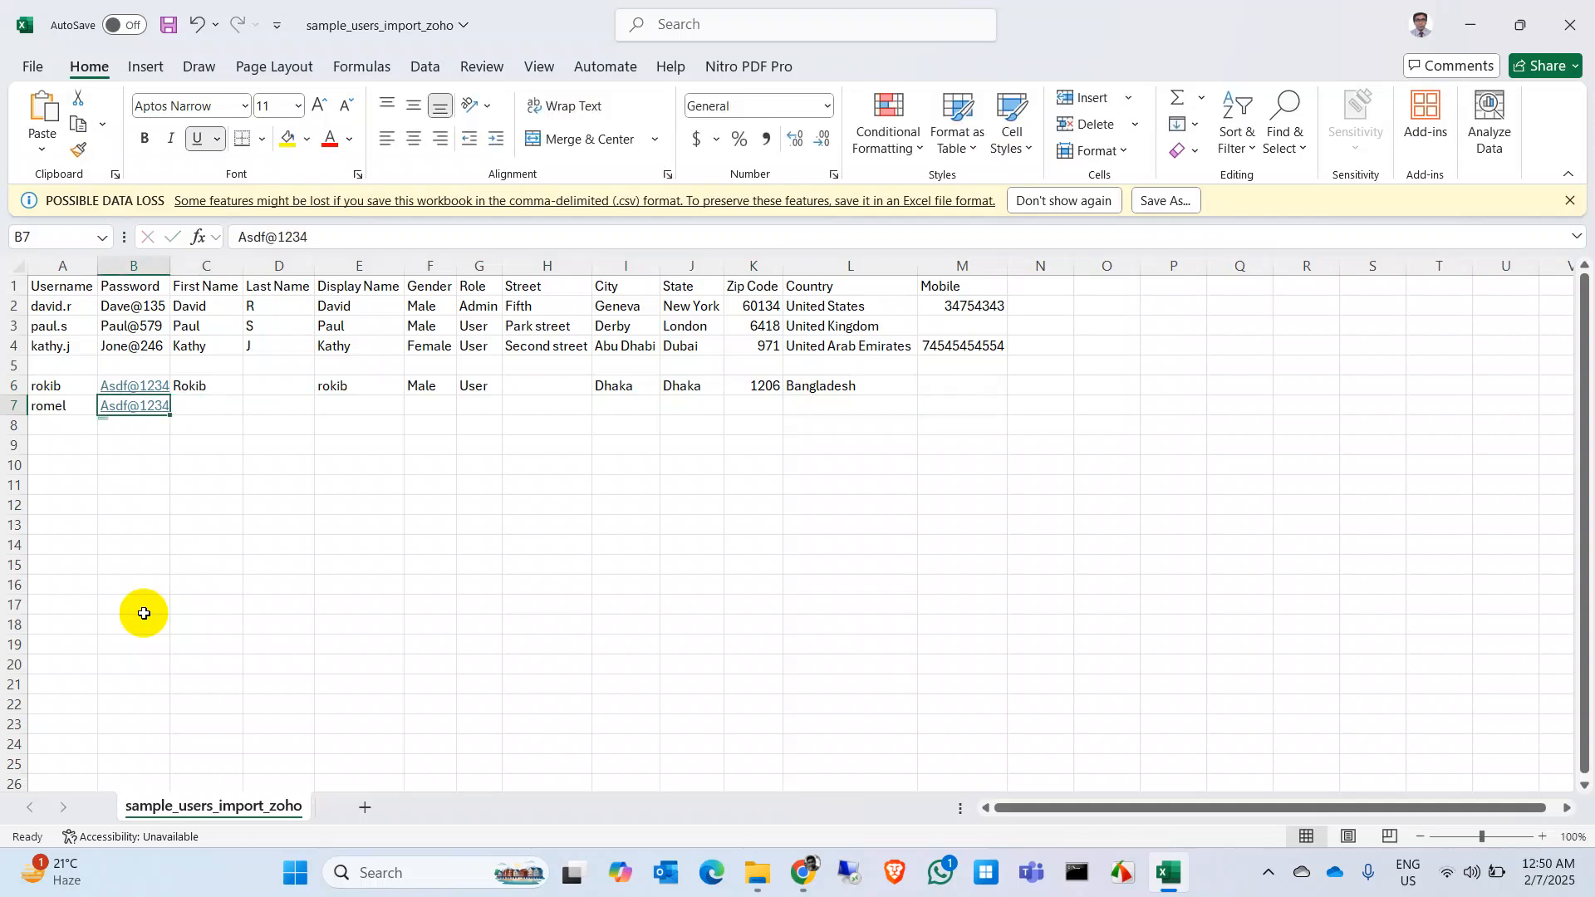
pyautogui.press('Up')
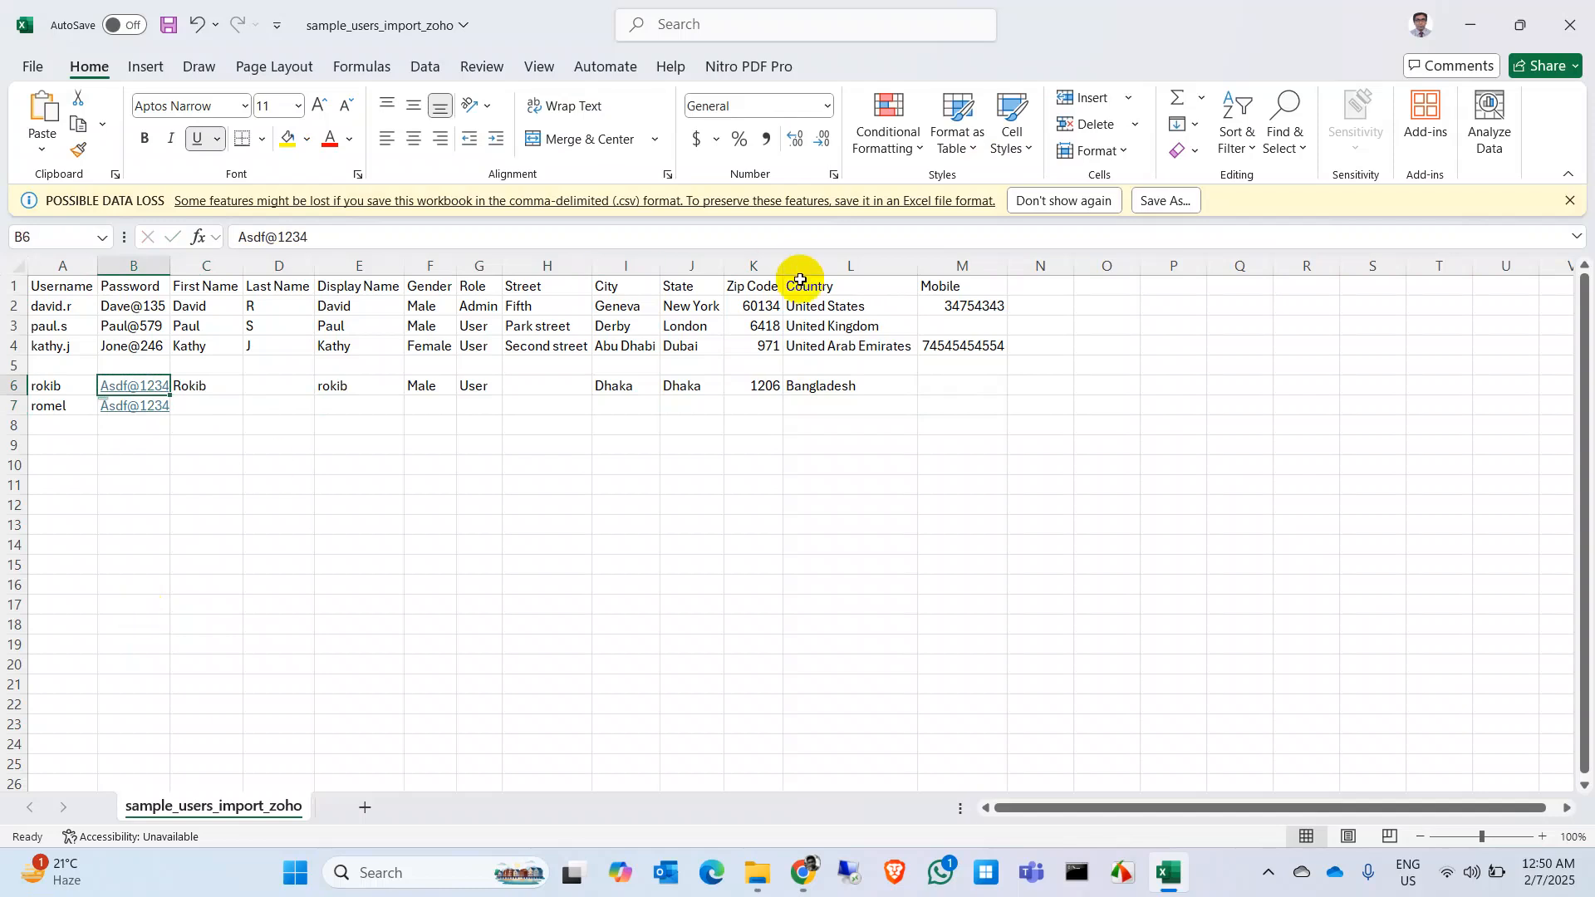
# Step: Copy the generated password and paste it over the first user's password in Excel
pyautogui.hotkey('alt', 'Tab')
pyautogui.click(1275, 374)
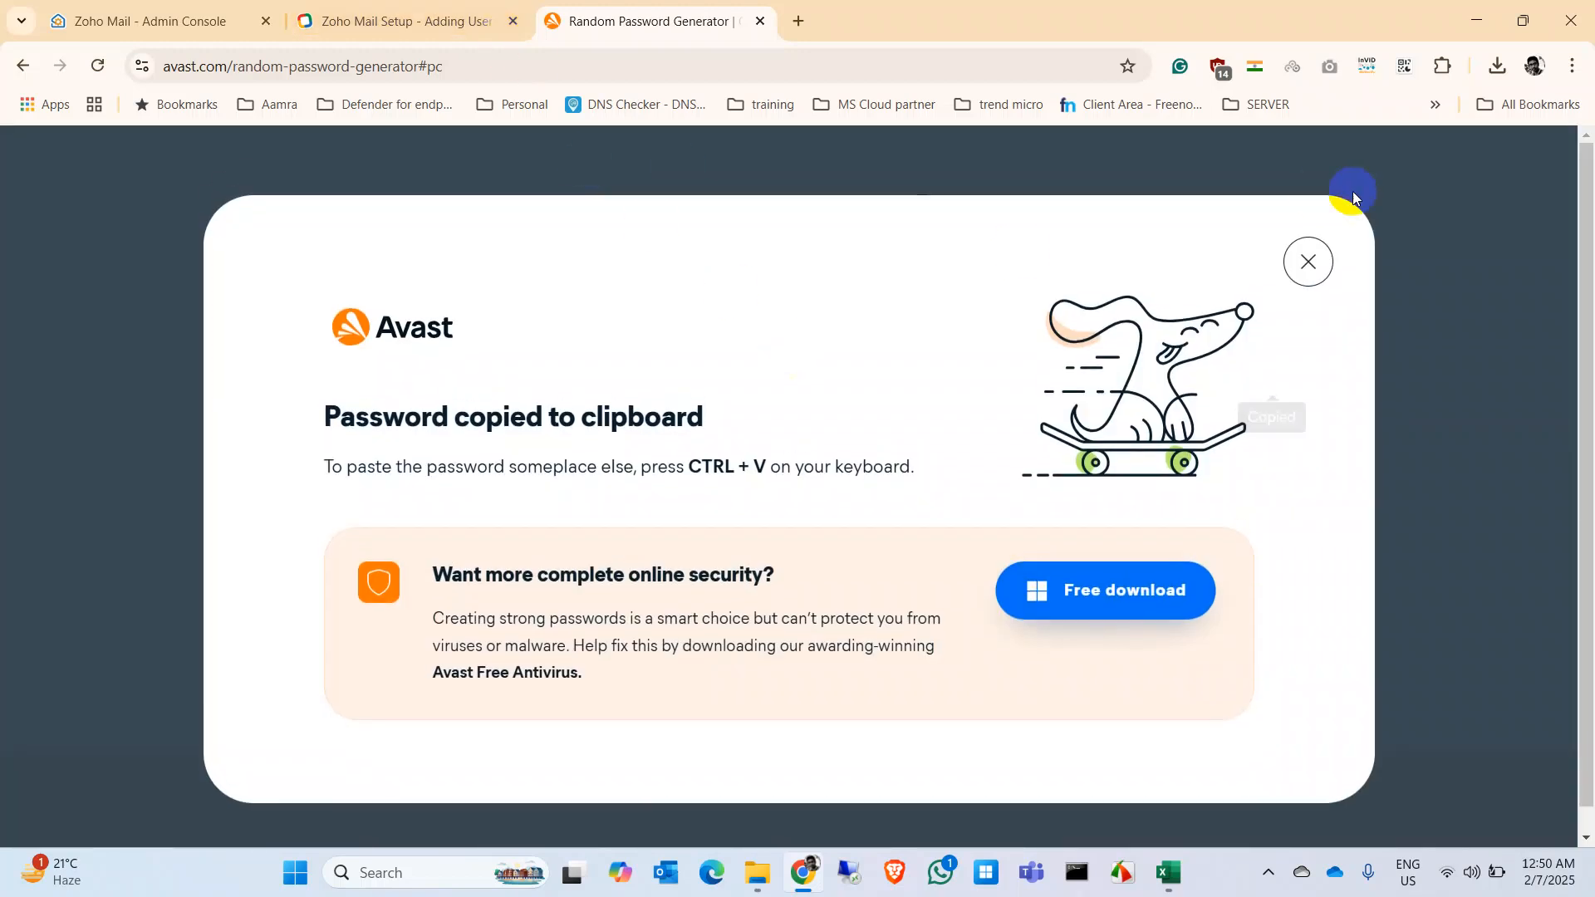
pyautogui.click(1306, 260)
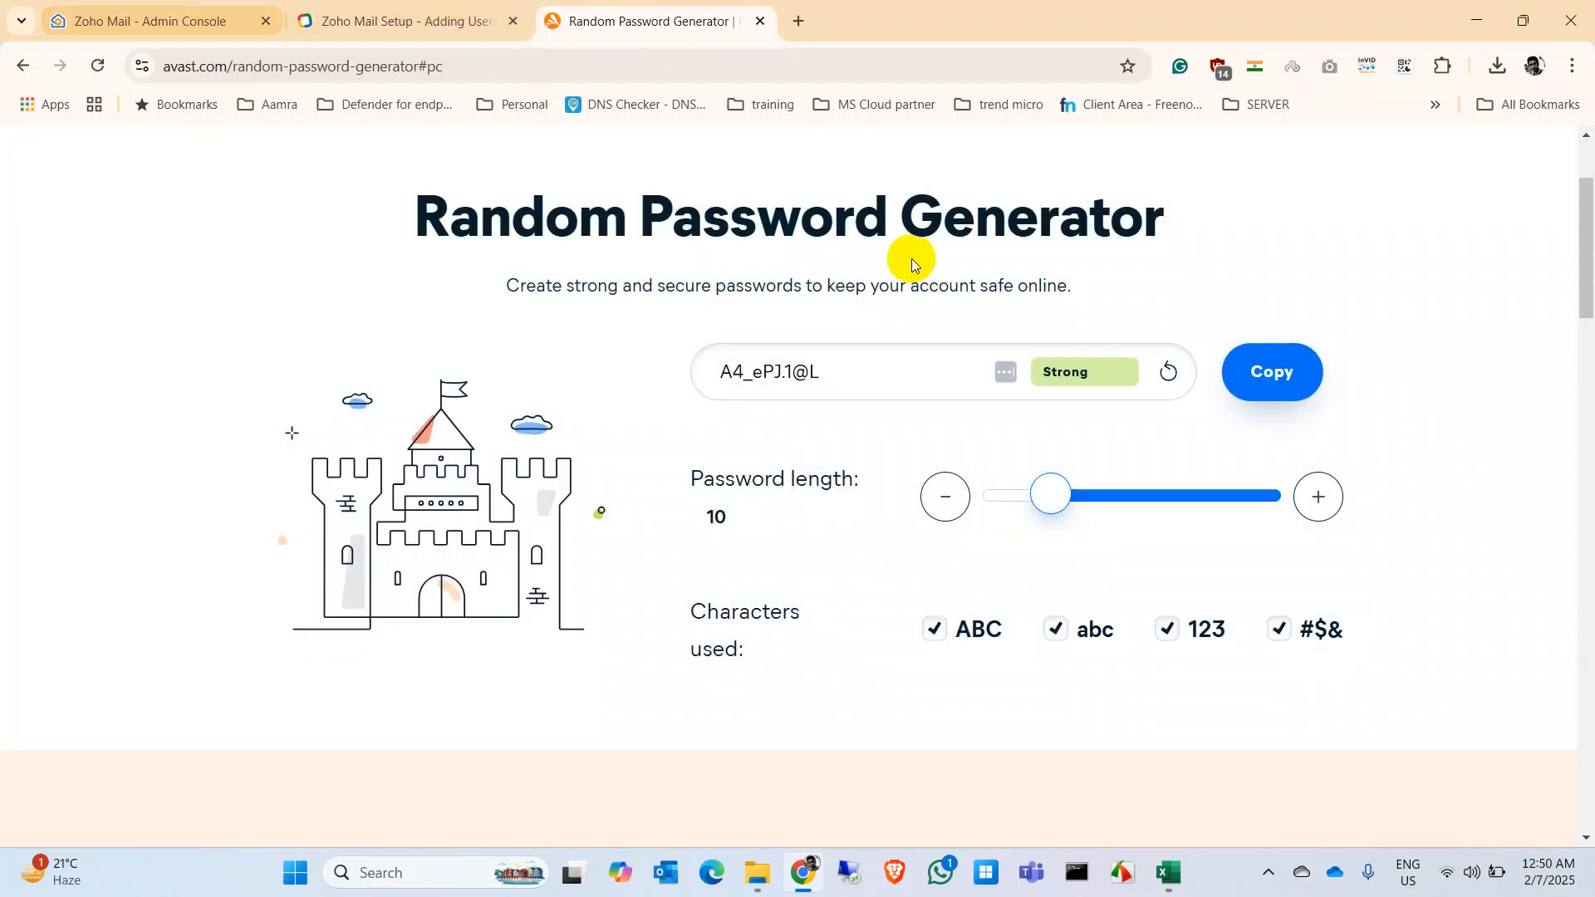
pyautogui.click(1167, 872)
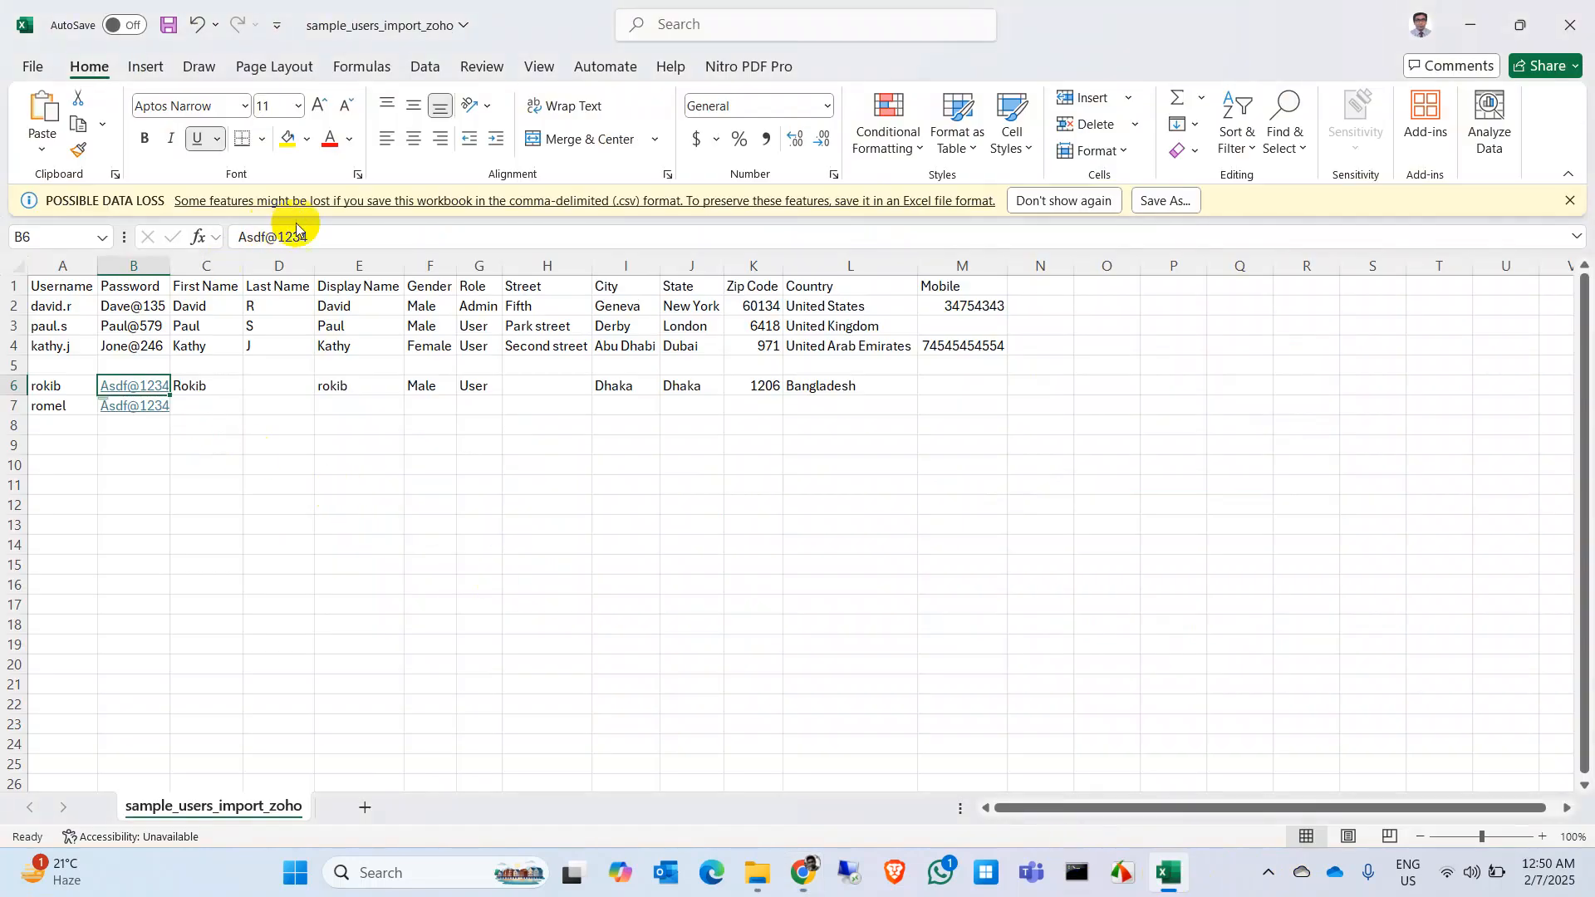
pyautogui.moveTo(369, 237); pyautogui.dragTo(108, 241)
pyautogui.hotkey('ctrl', 'v')
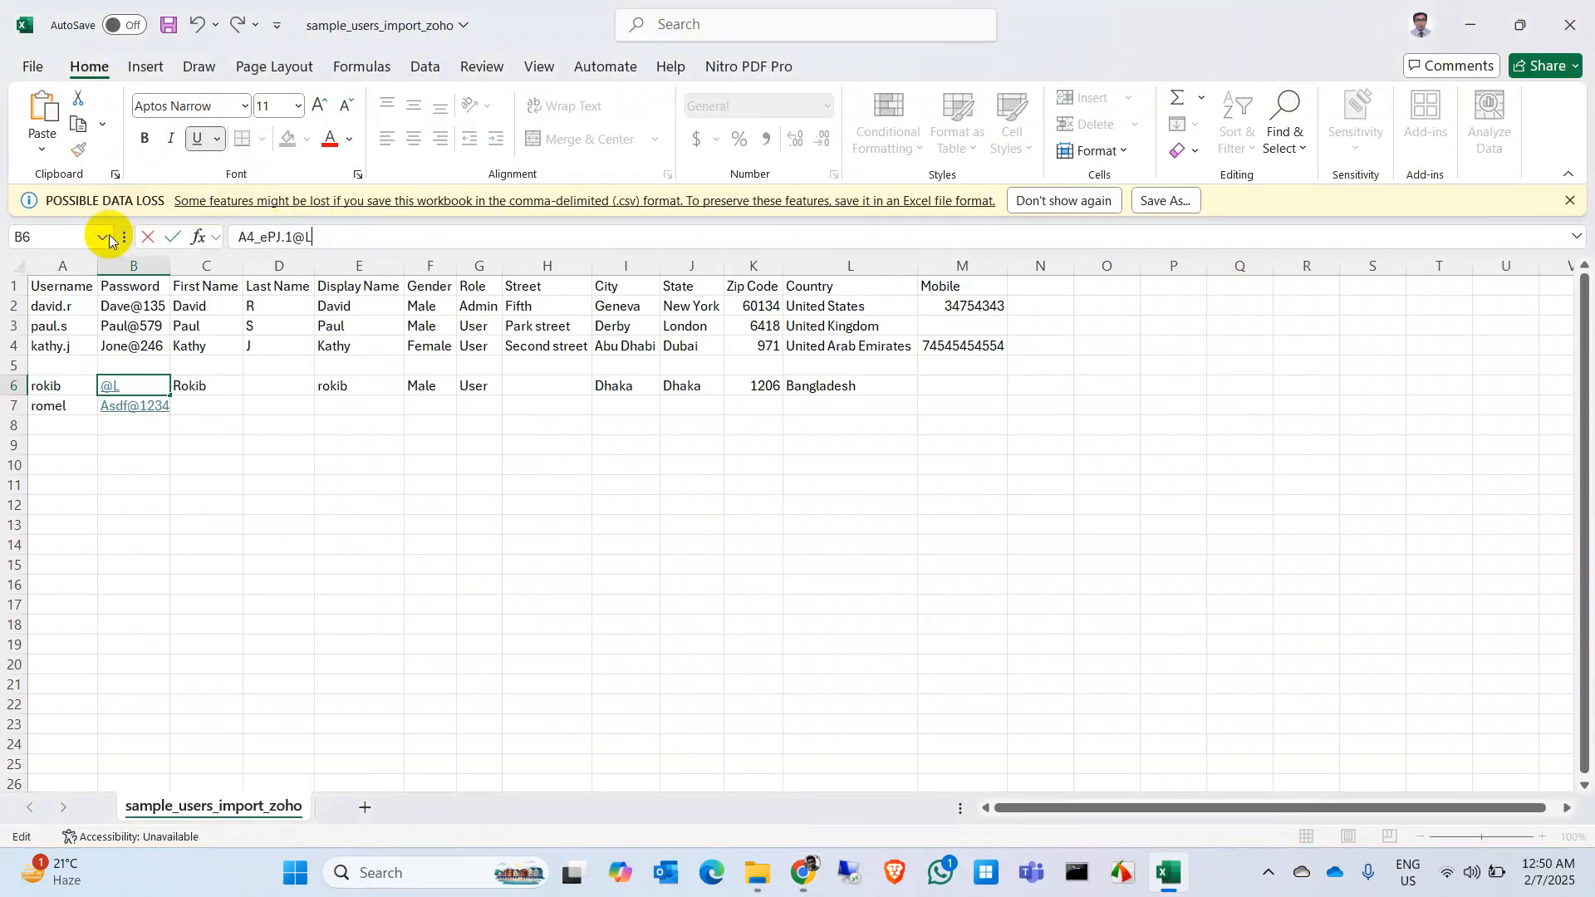
# Step: Generate and copy a new 10-character strong password, then return to the spreadsheet
pyautogui.click(802, 872)
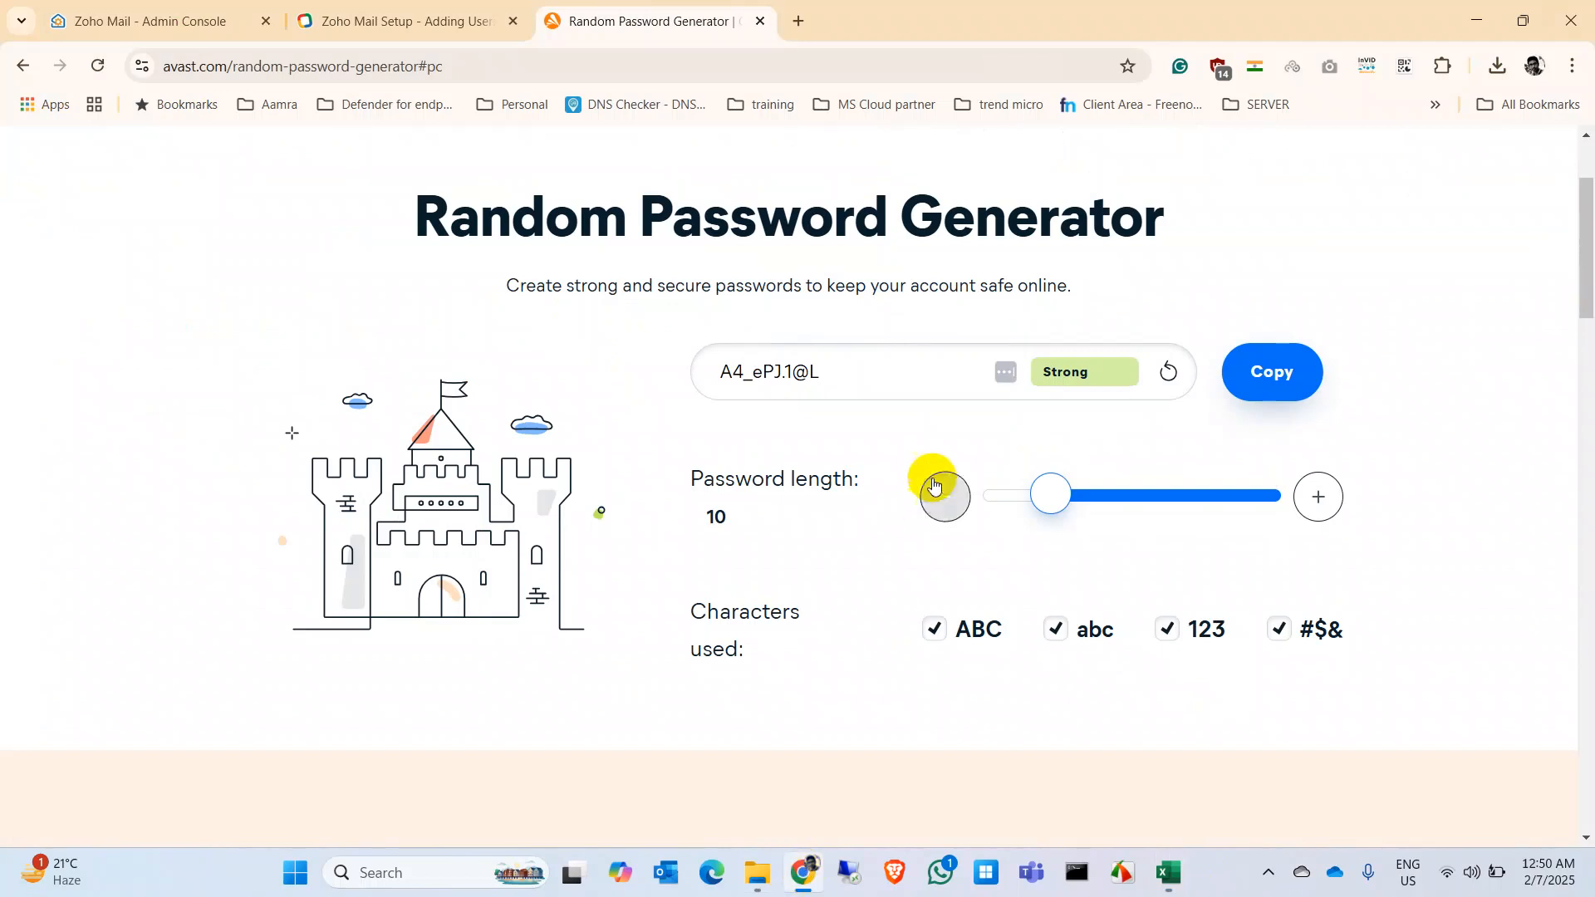
pyautogui.click(1168, 376)
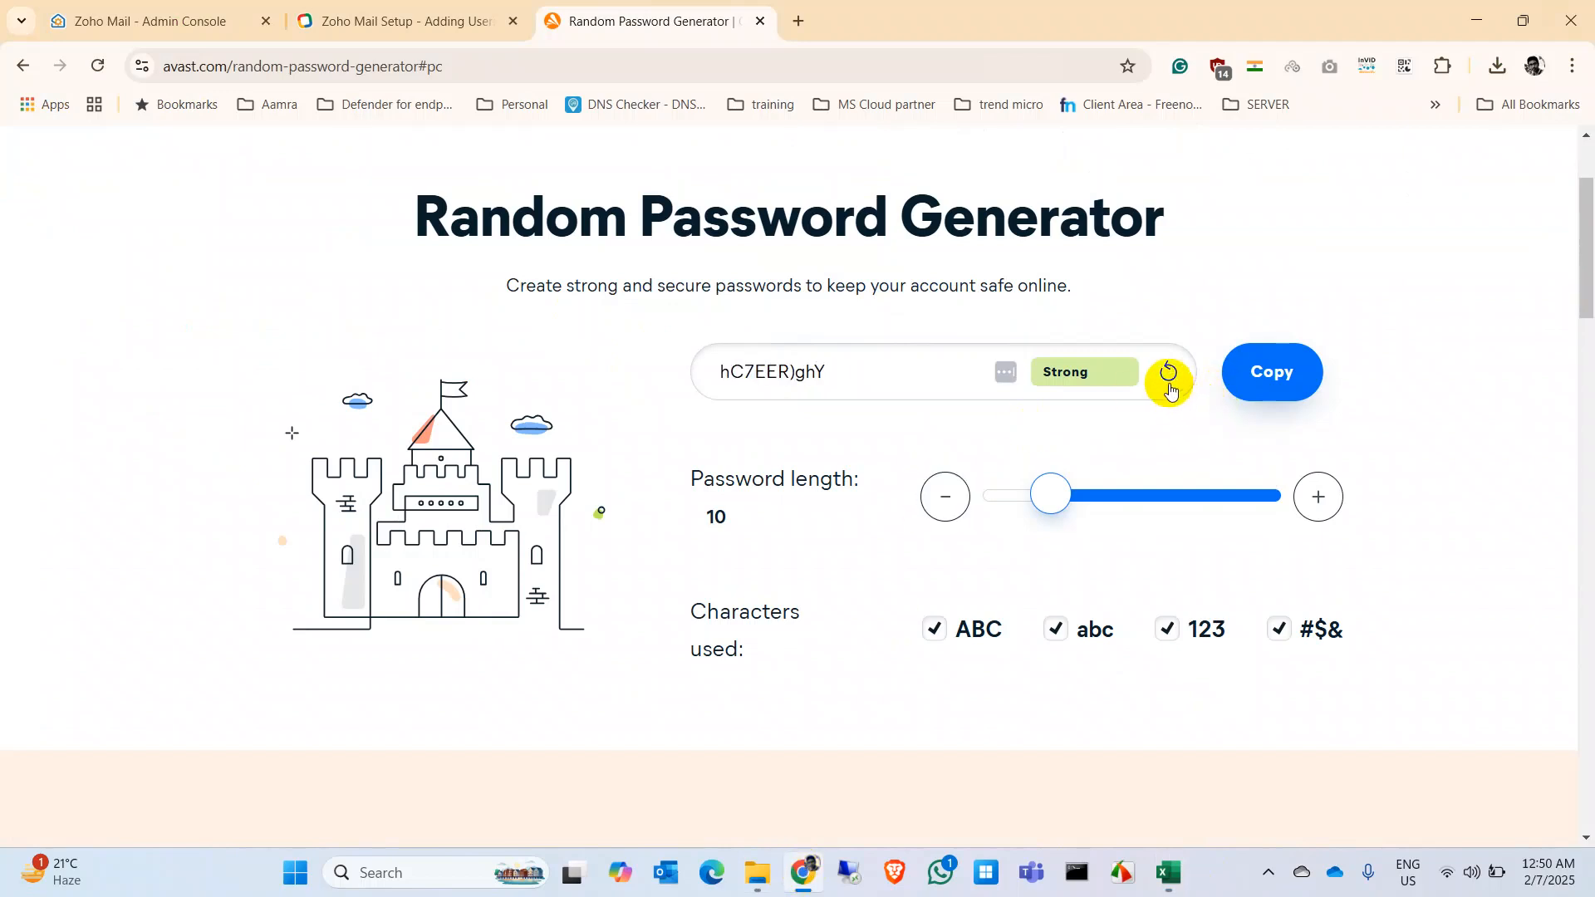
pyautogui.click(1298, 362)
pyautogui.click(1305, 260)
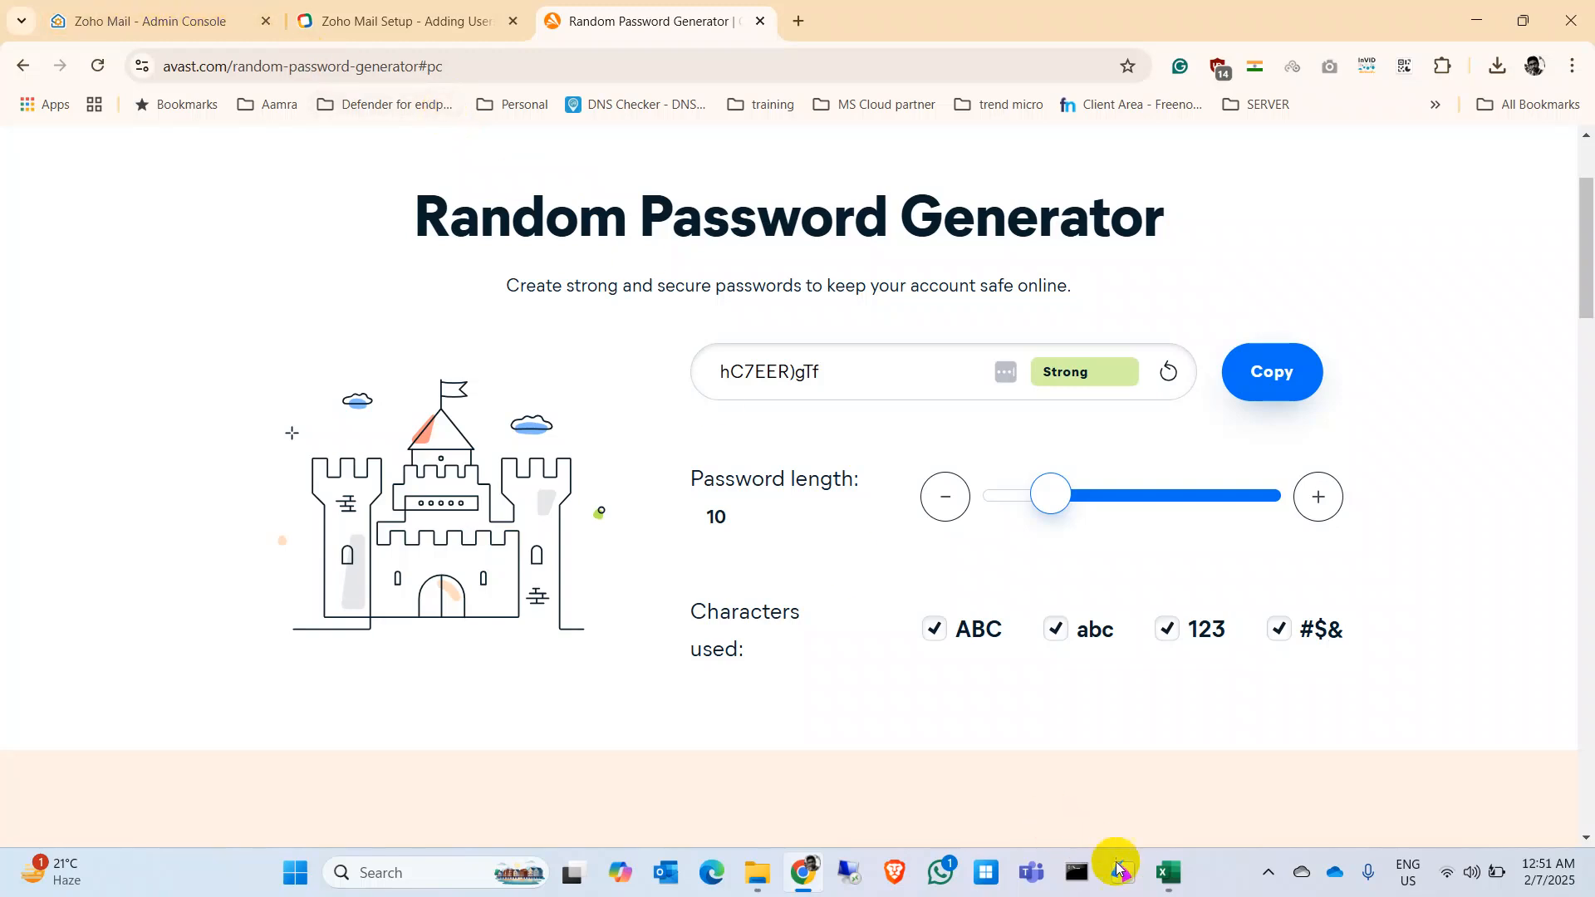
pyautogui.click(1160, 868)
# Step: Paste the new generated password over the second user's old password in B7
pyautogui.click(202, 416)
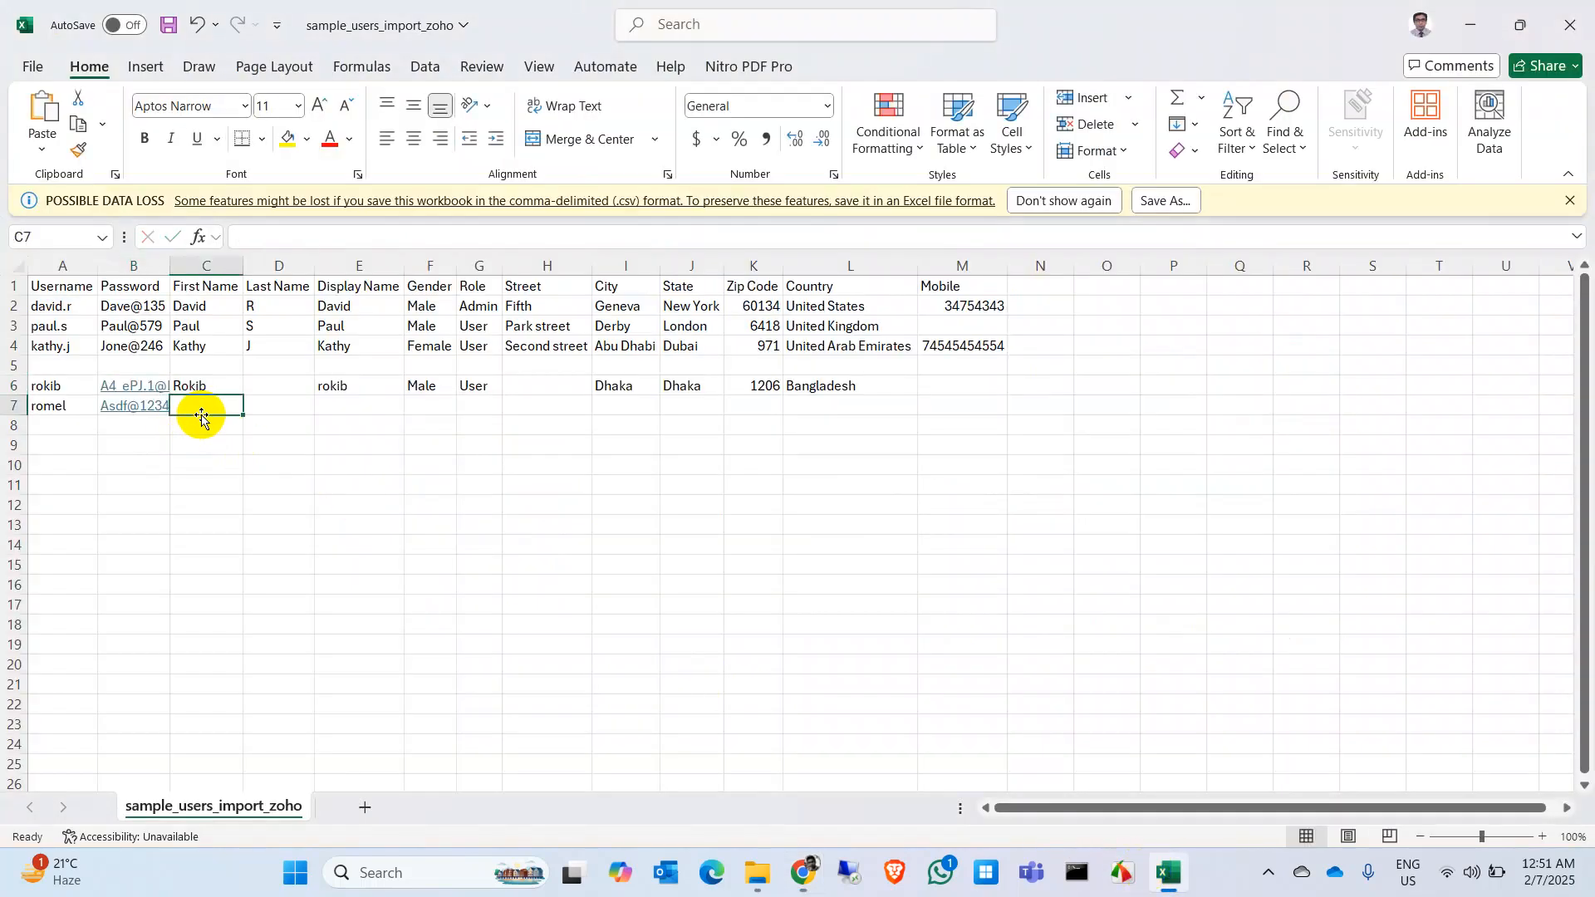
pyautogui.press('Left')
pyautogui.moveTo(375, 236); pyautogui.dragTo(52, 254)
pyautogui.hotkey('ctrl', 'v')
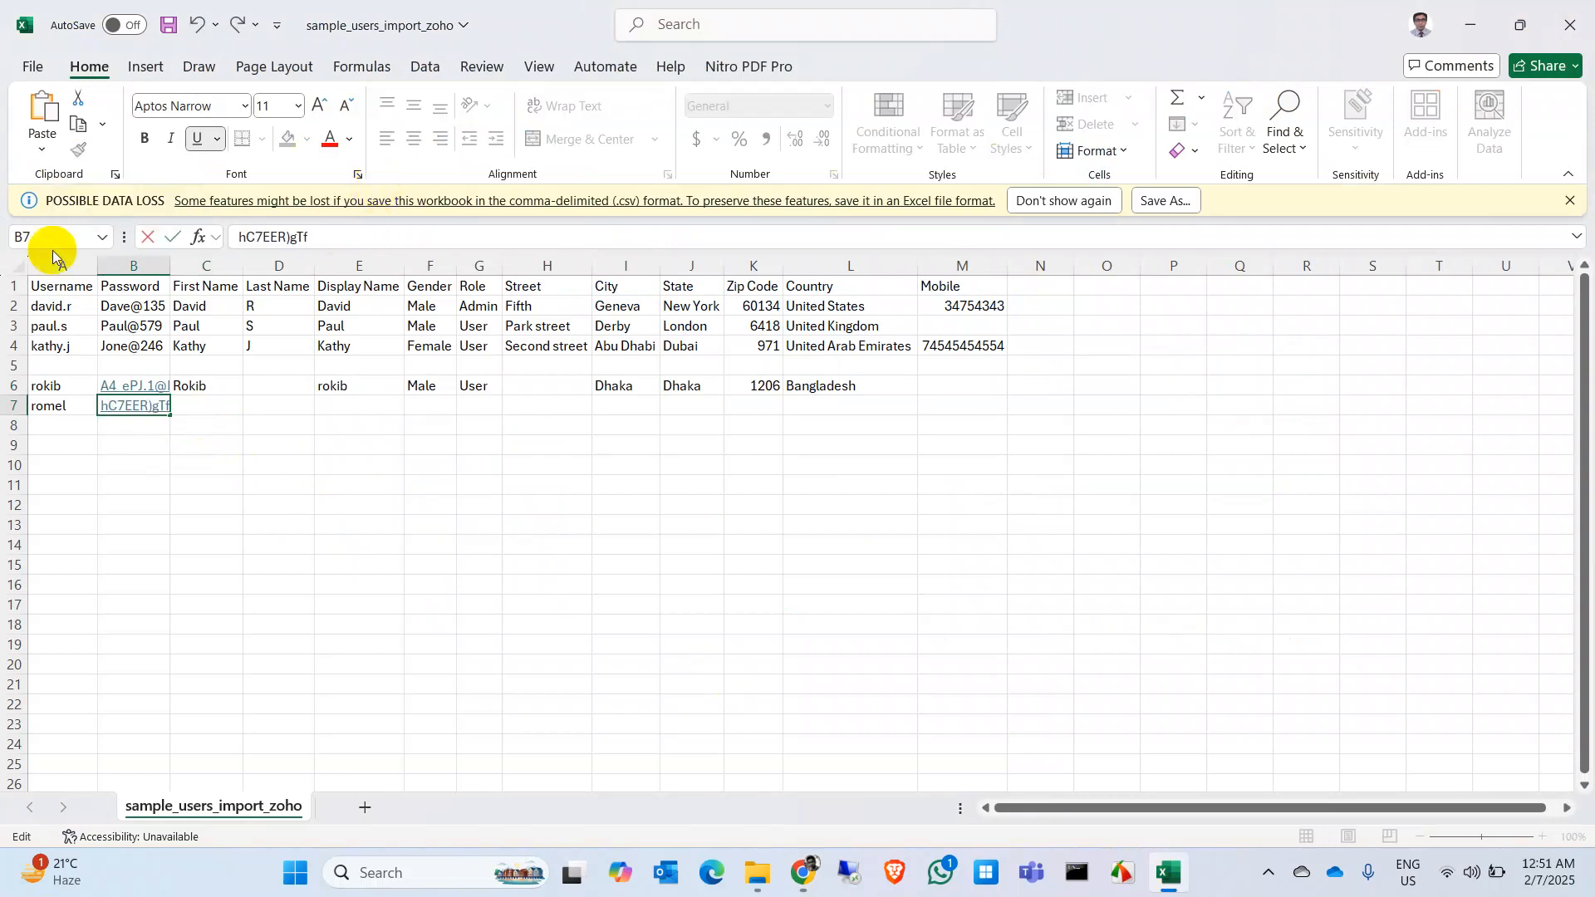
pyautogui.click(208, 409)
# Step: Enter the second user's first name, display name, and gender Male in row 7
pyautogui.write('rm')
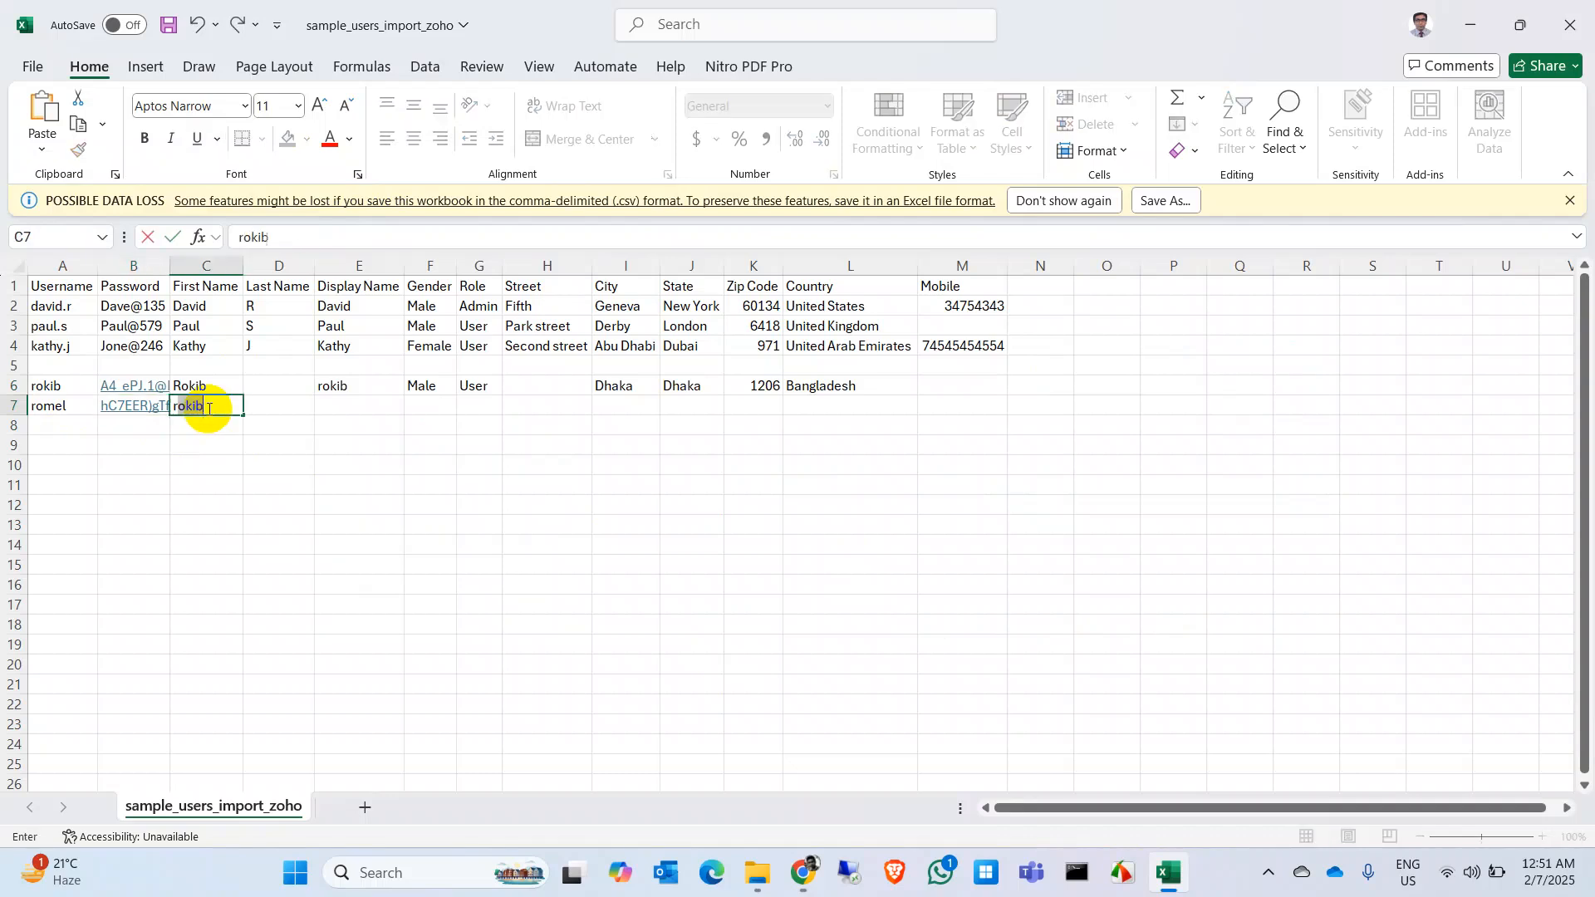
pyautogui.write('omel')
pyautogui.press('Tab')
pyautogui.press('Tab')
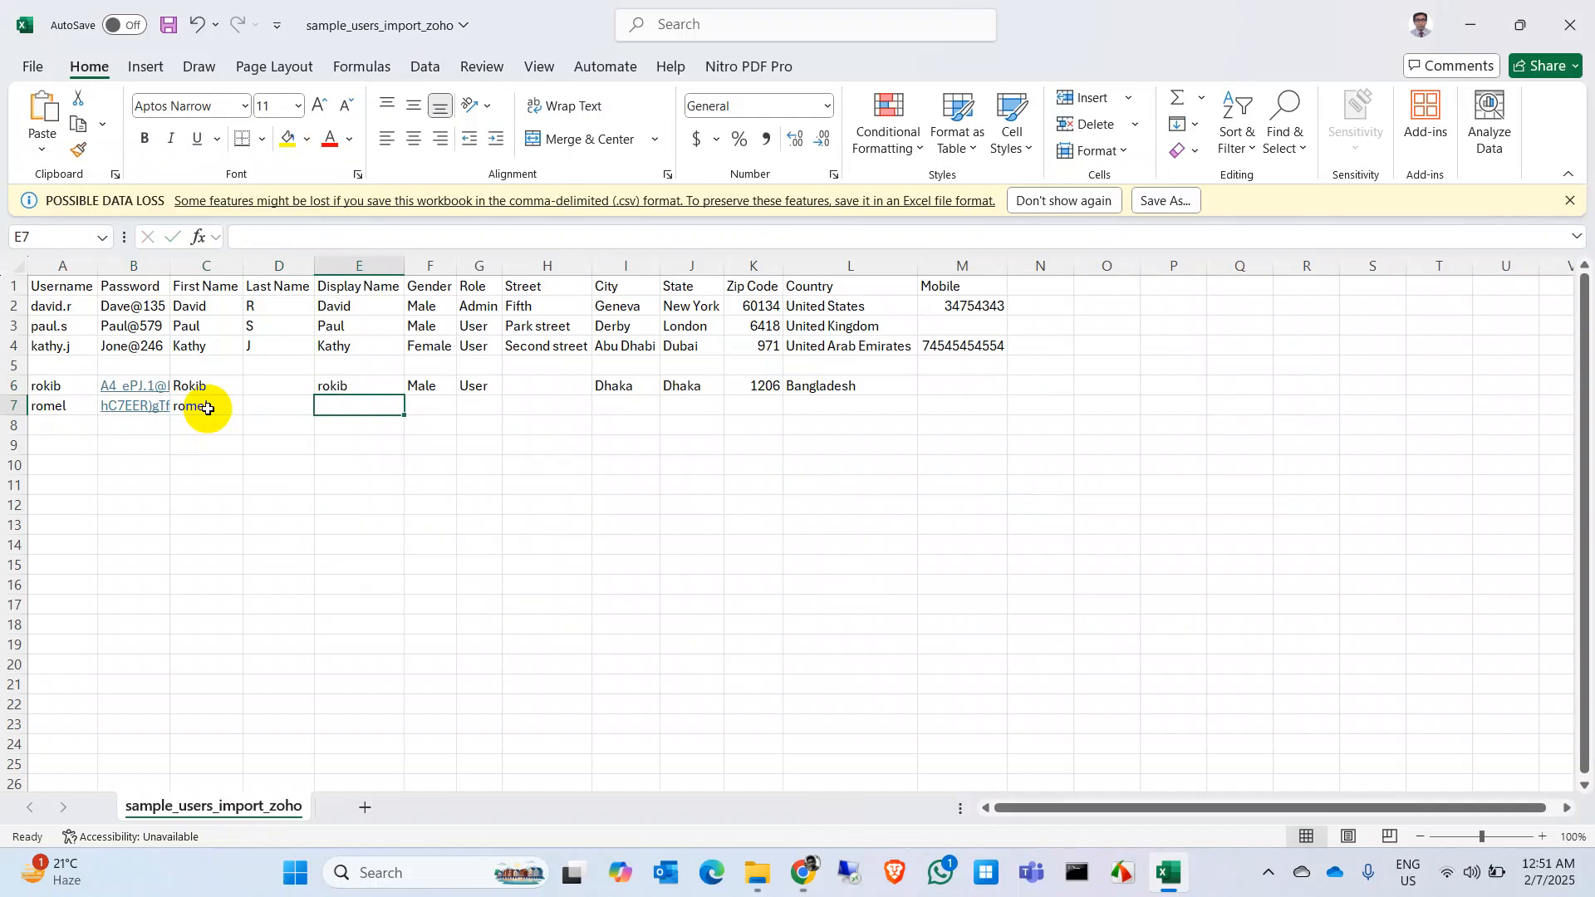
pyautogui.write('romel')
pyautogui.press('Tab')
pyautogui.write('Male')
pyautogui.press('Tab')
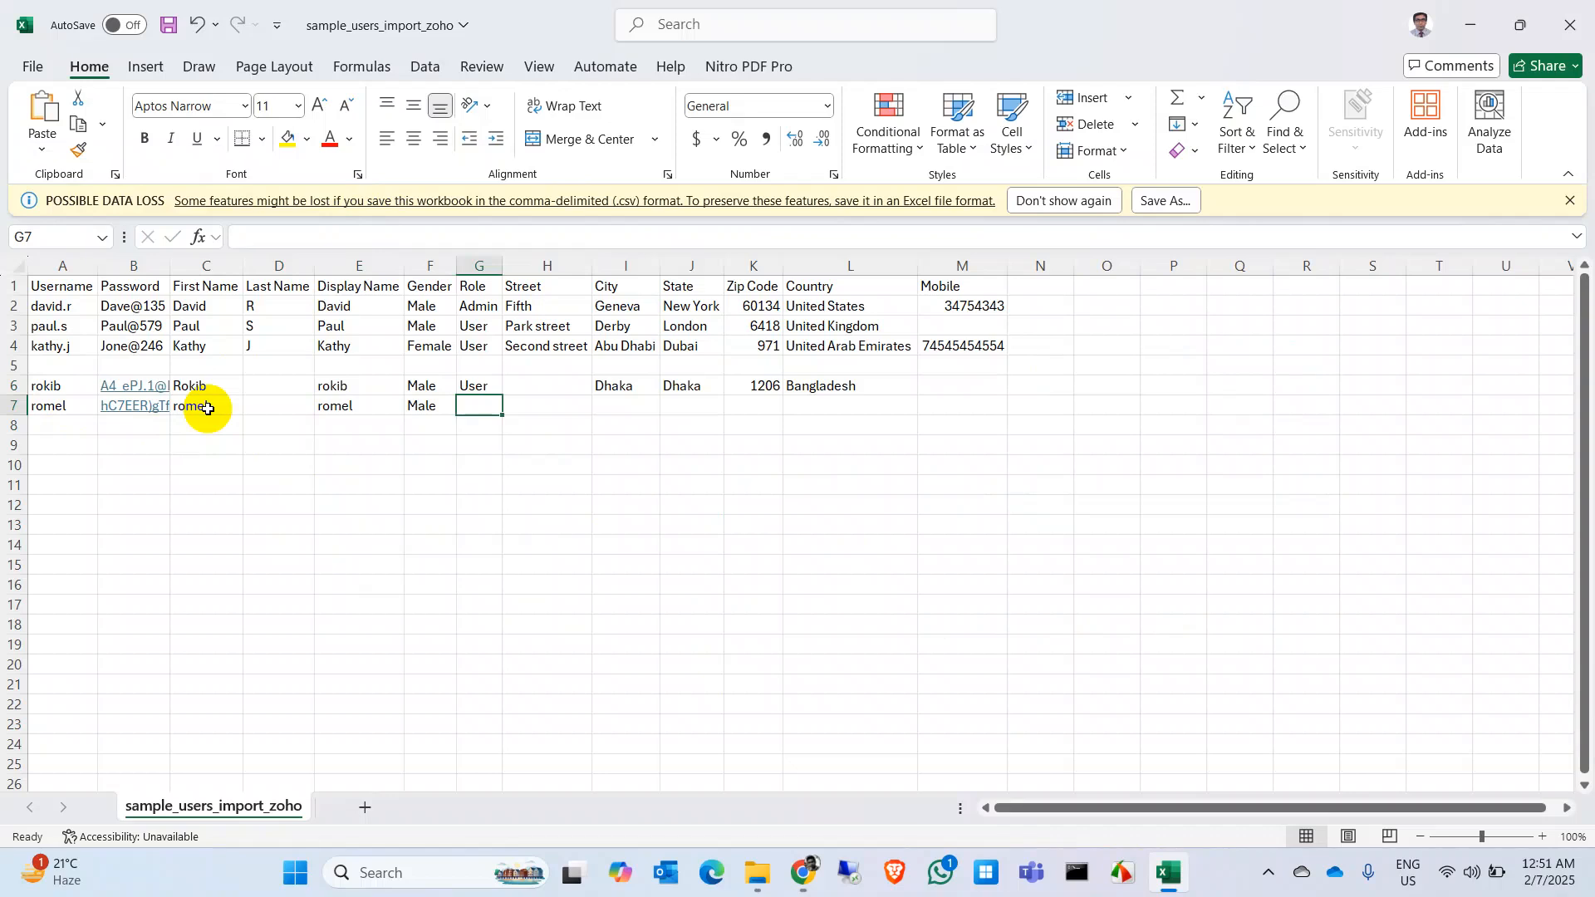
# Step: Finish row 7 with role Admin, city Dhaka, state Dhaka, zip 1206, country Bangladesh
pyautogui.write('Ad,')
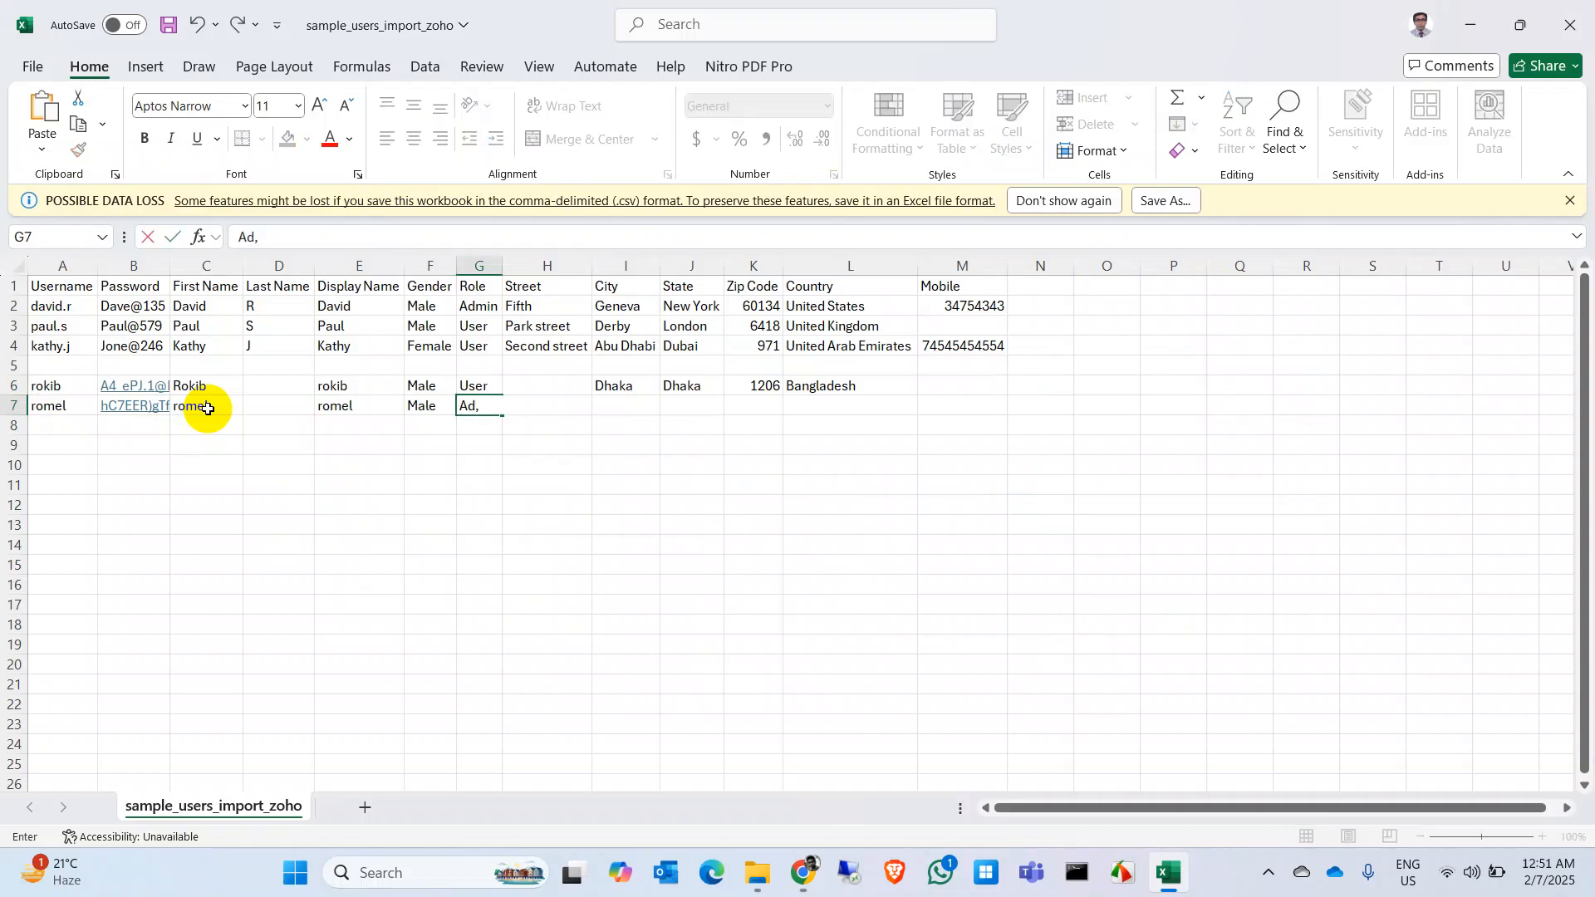
pyautogui.write('mimin')
pyautogui.press('Tab')
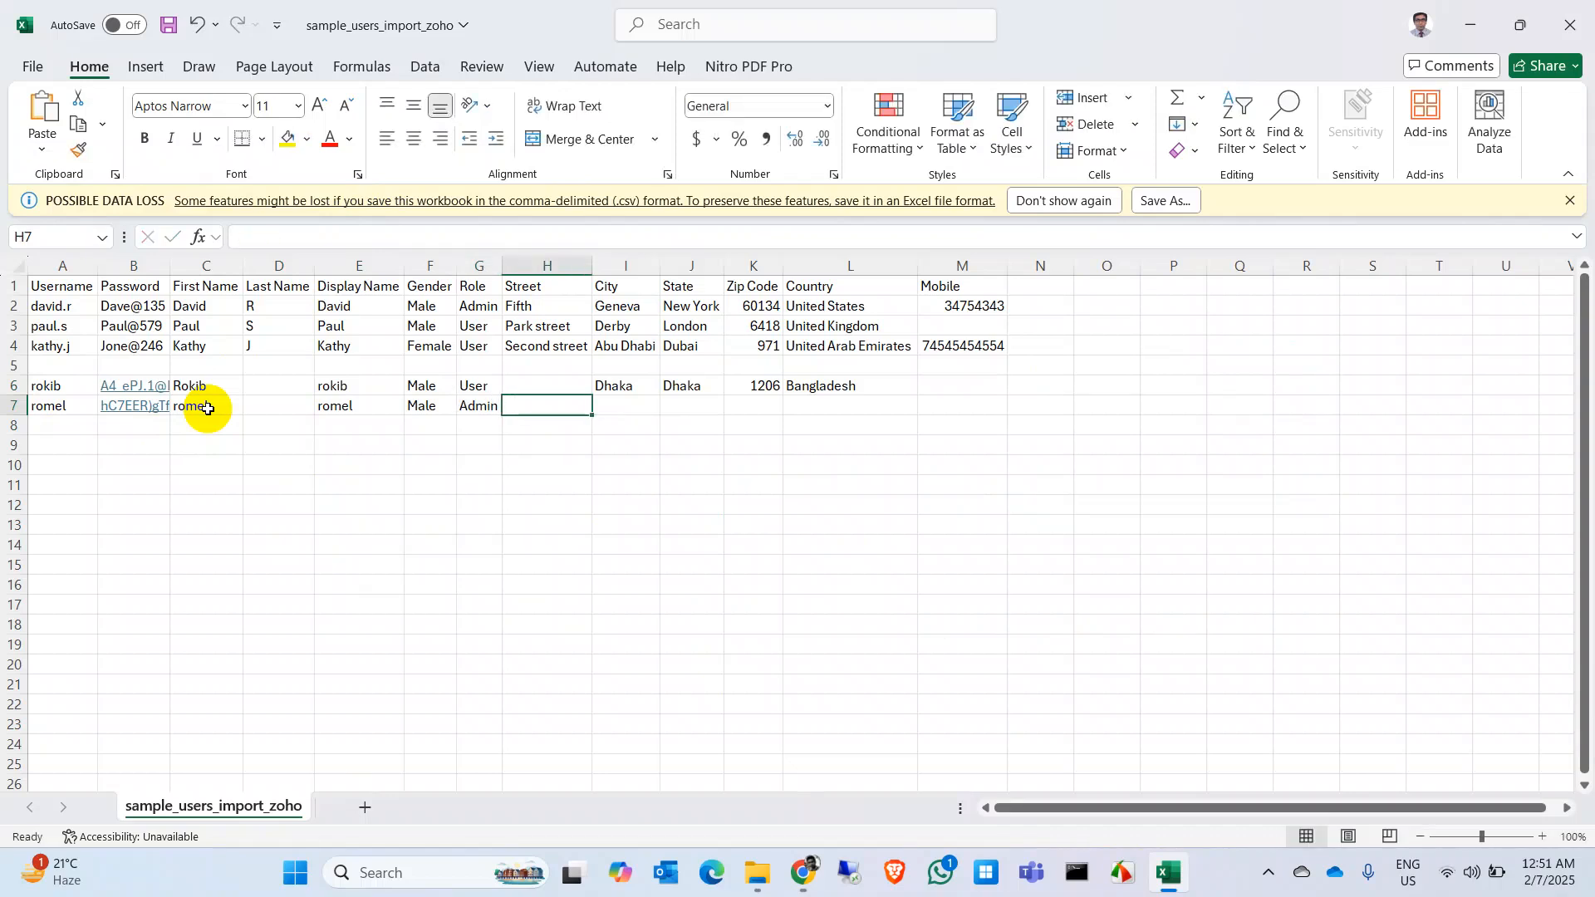
pyautogui.press('Tab')
pyautogui.write('Dhaka')
pyautogui.press('Tab')
pyautogui.write('D')
pyautogui.press('Tab')
pyautogui.write('1206')
pyautogui.press('Tab')
pyautogui.write('B')
pyautogui.press('Return')
# Step: Delete rows 2–5 holding the sample users and the blank row
pyautogui.moveTo(13, 309); pyautogui.dragTo(10, 364)
pyautogui.rightClick(10, 364)
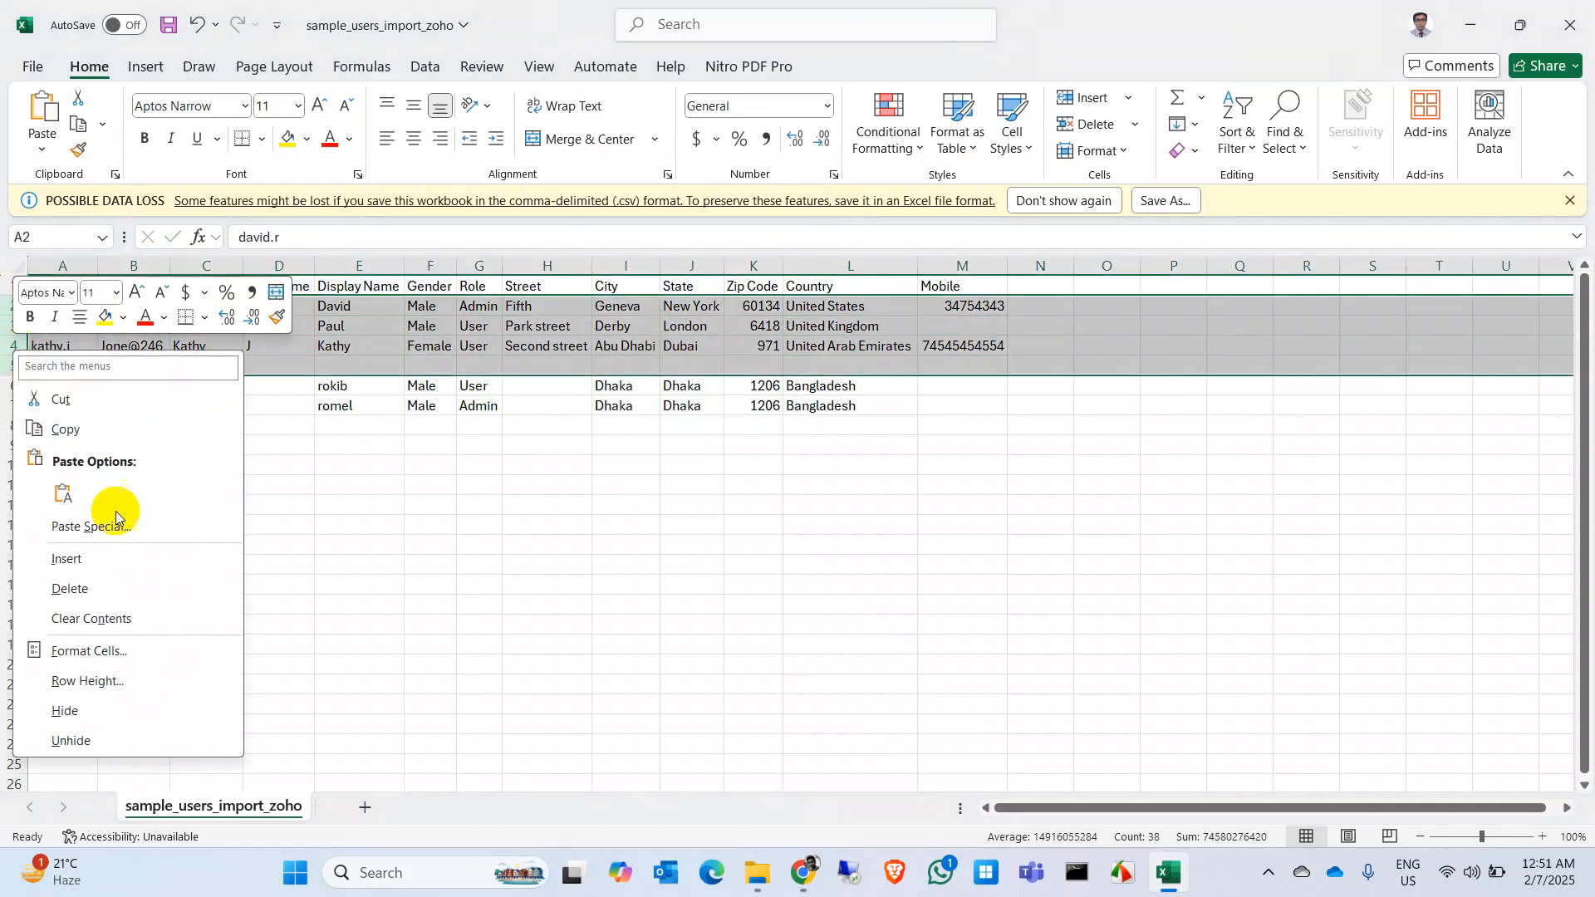
pyautogui.click(70, 588)
pyautogui.click(362, 504)
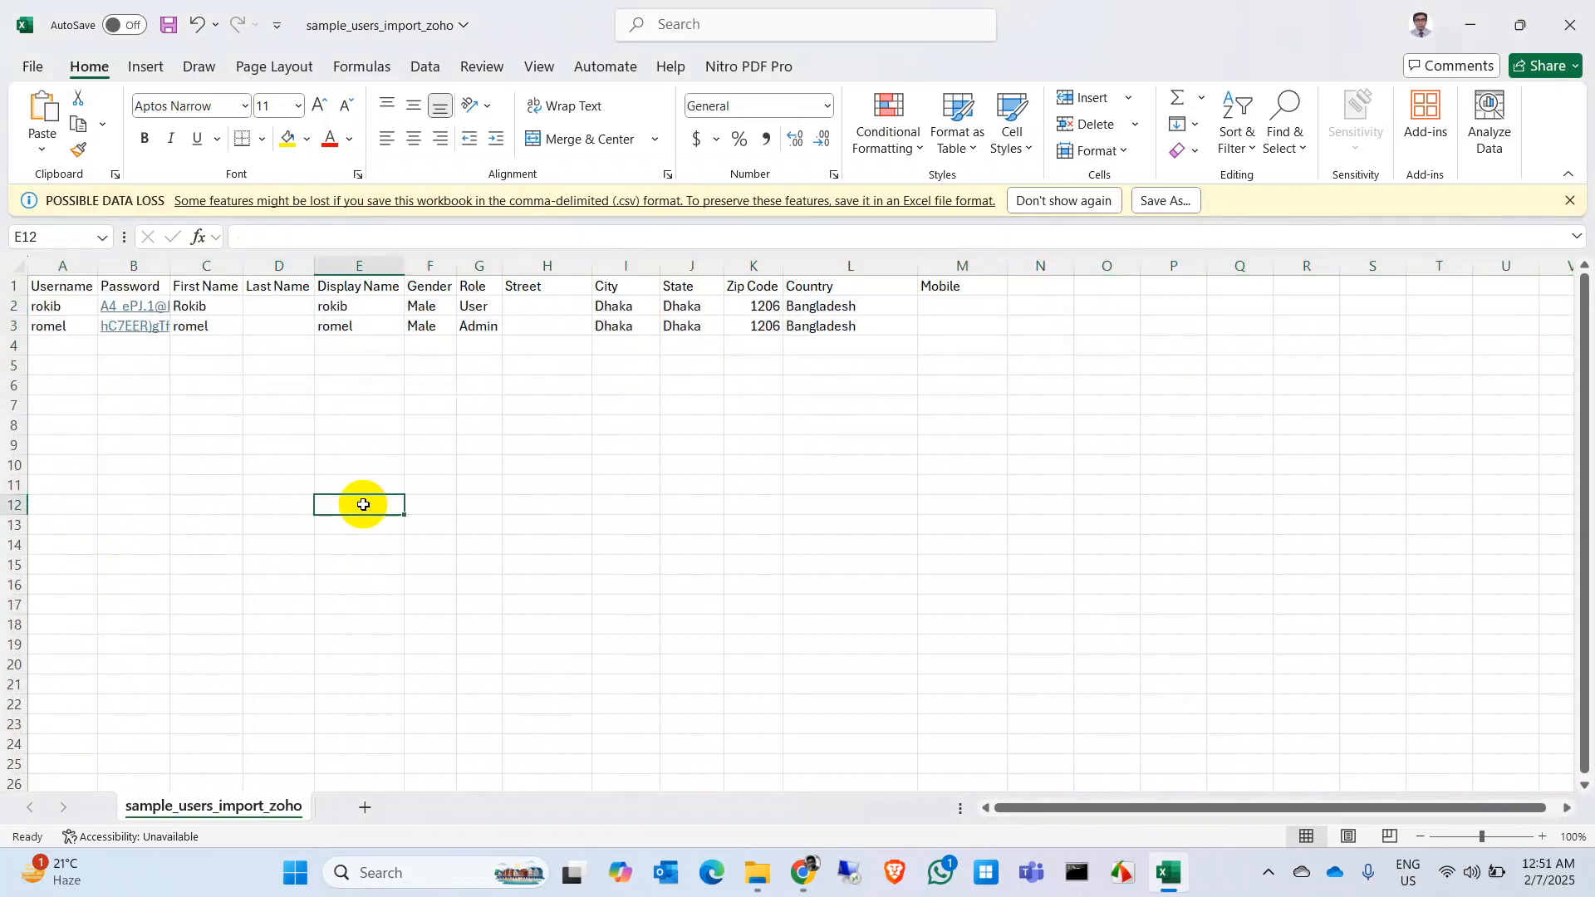
# Step: Save the sheet as CSV in the Downloads\Zoho folder and close Excel
pyautogui.click(169, 25)
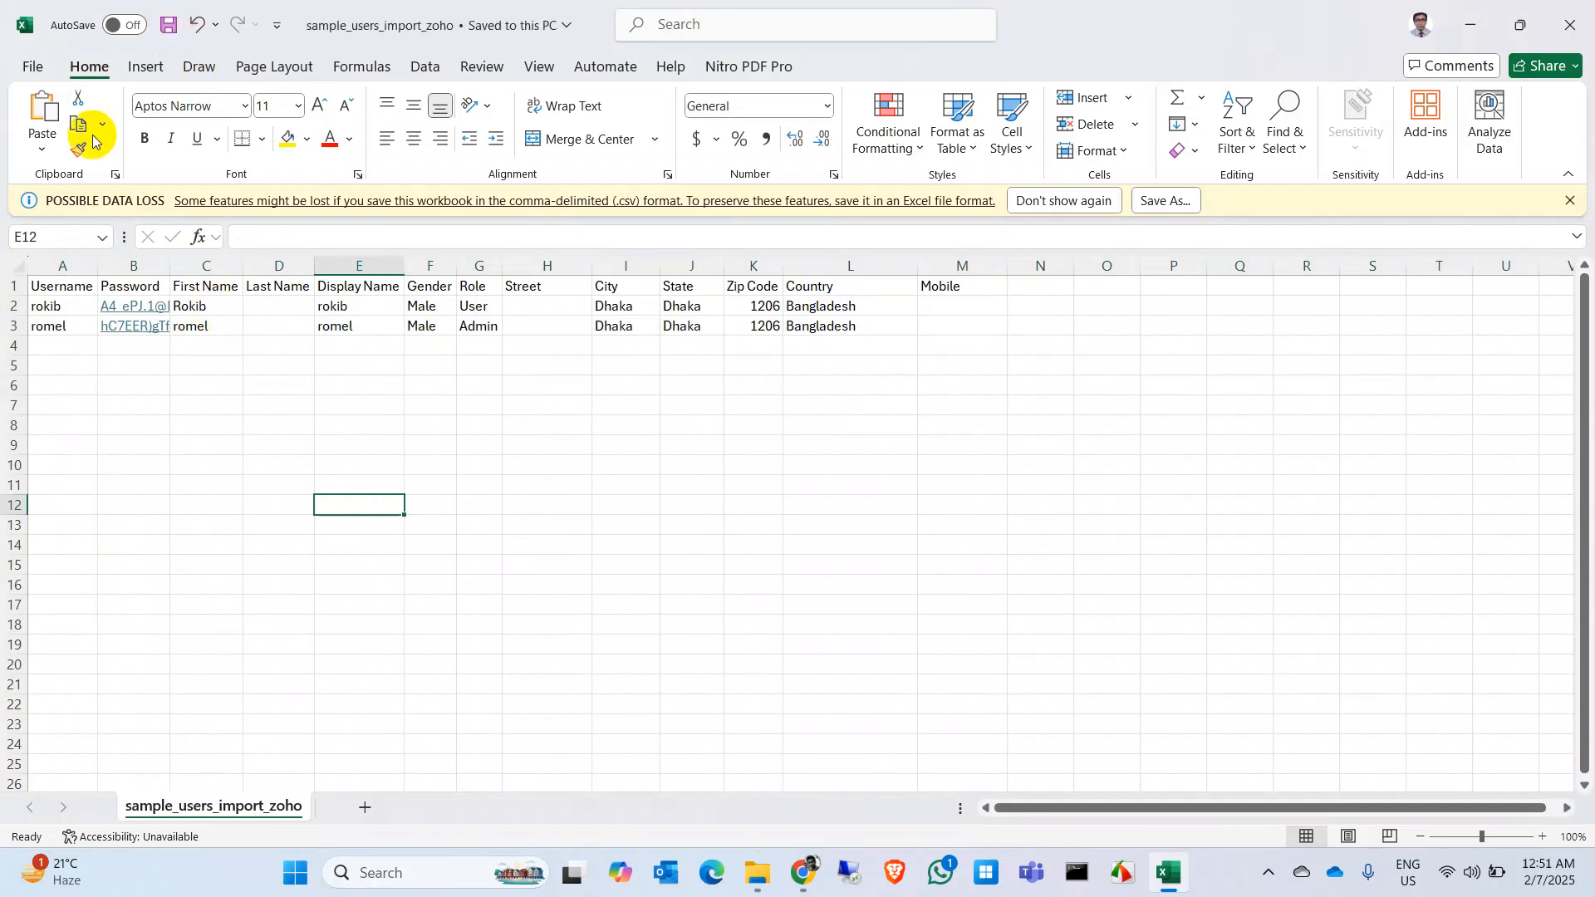
pyautogui.click(30, 68)
pyautogui.click(64, 424)
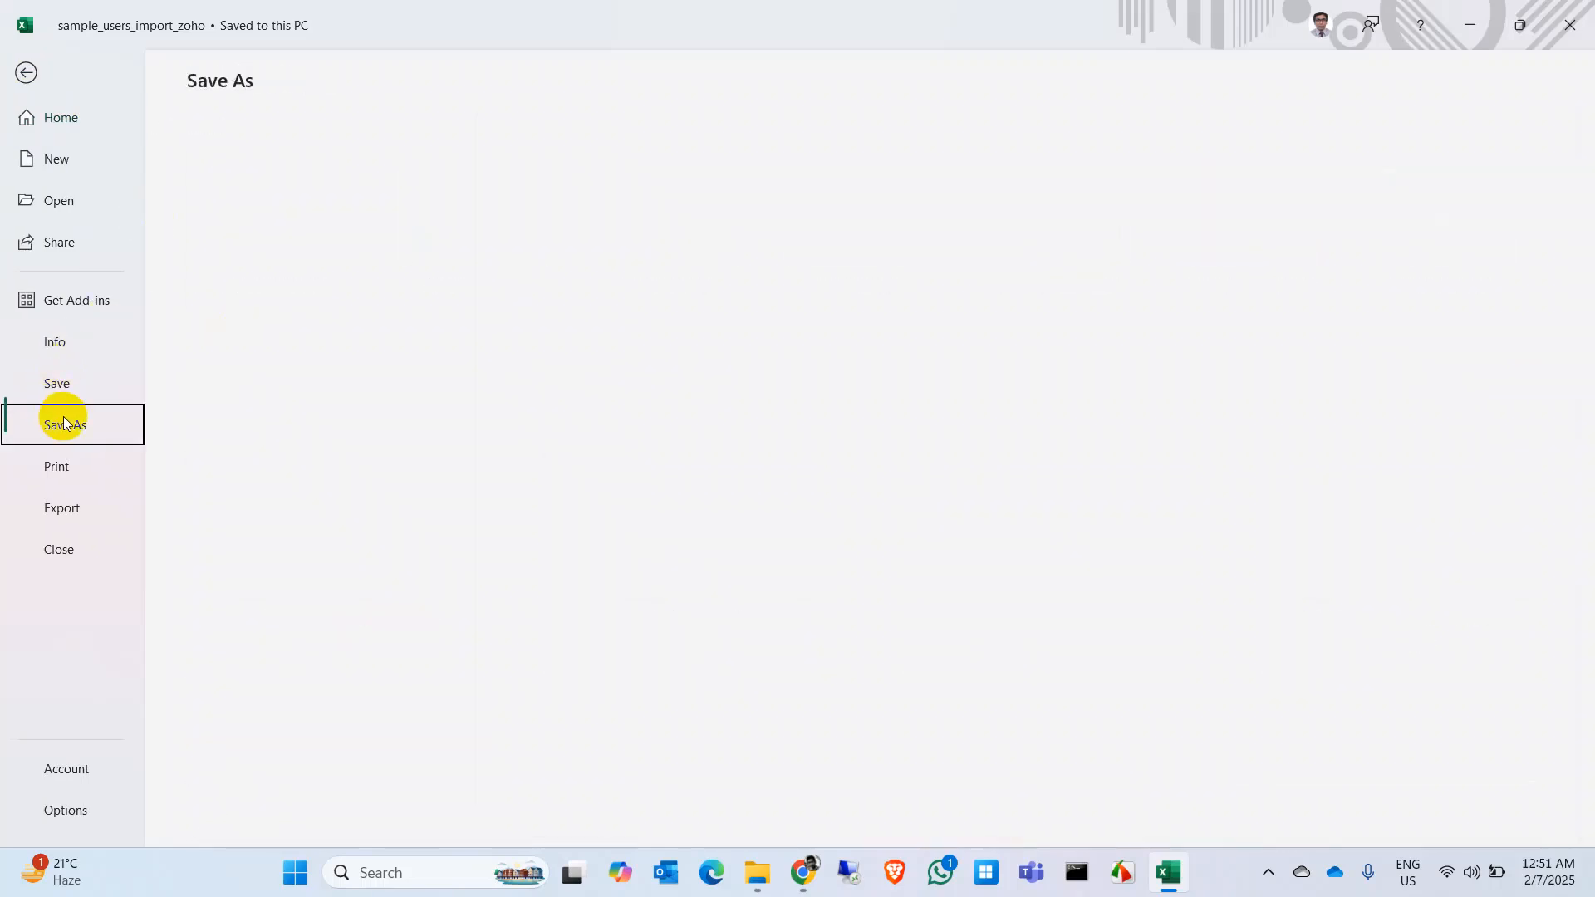
pyautogui.click(380, 466)
pyautogui.click(267, 575)
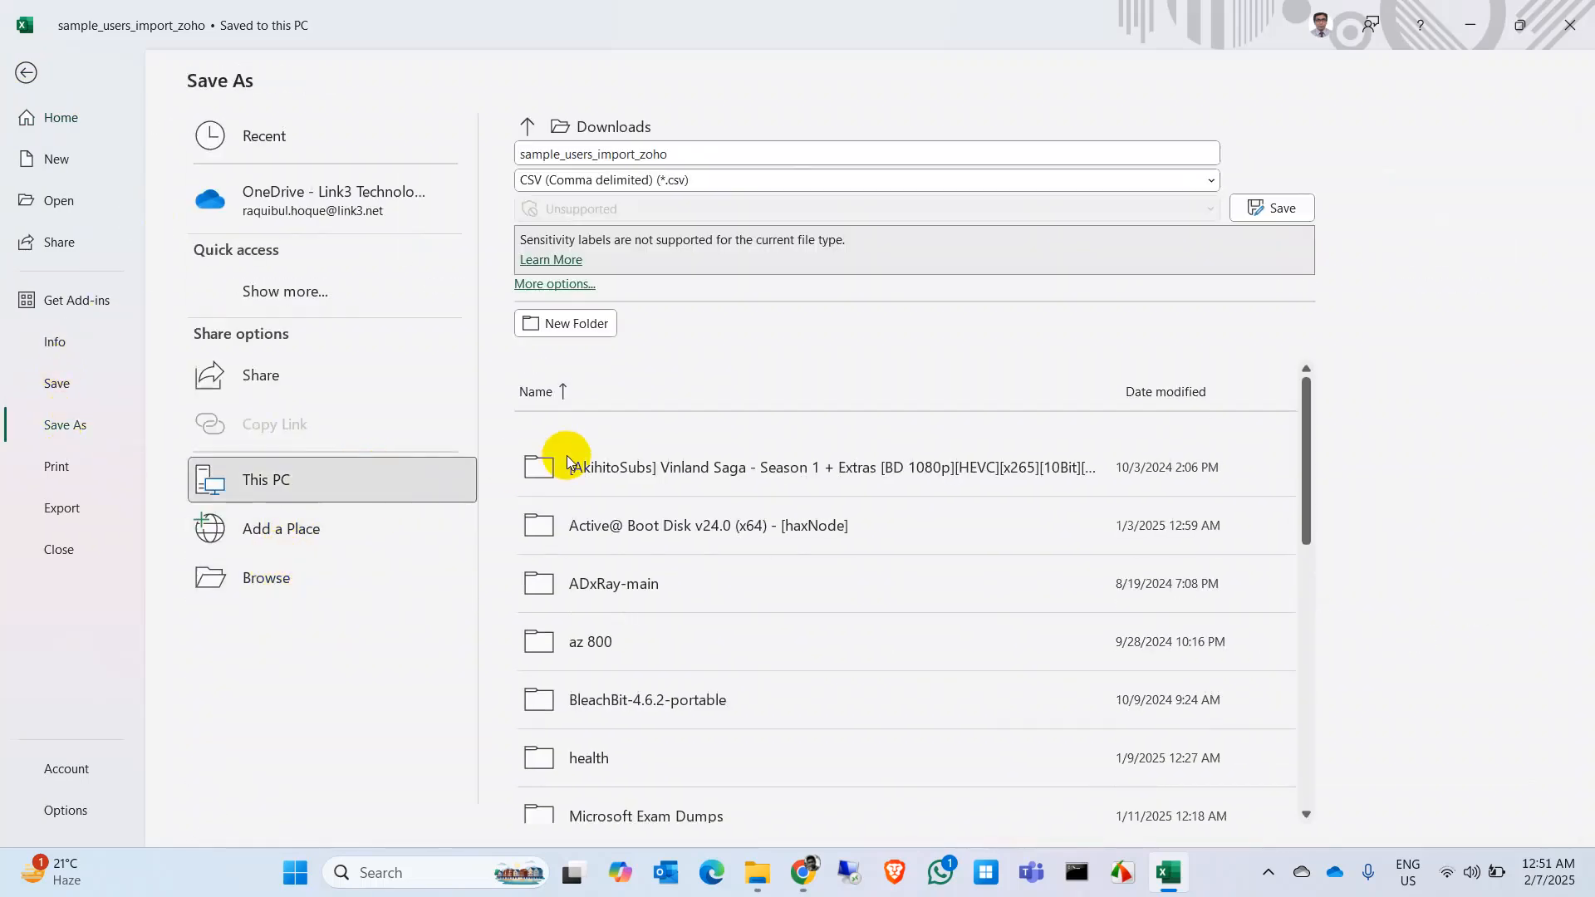
pyautogui.click(253, 235)
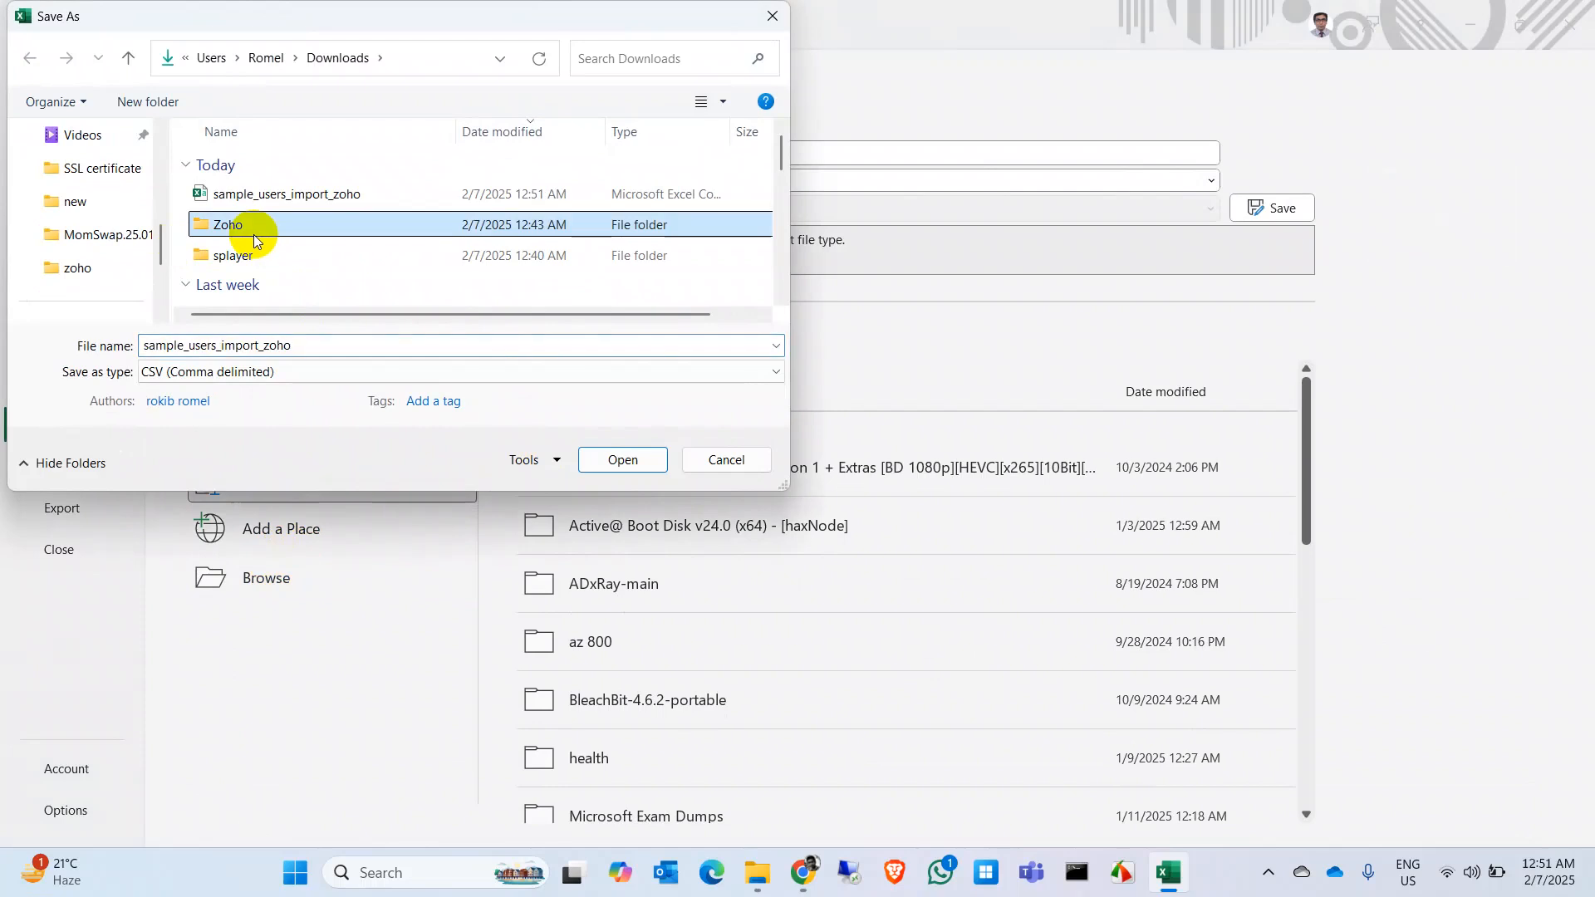
pyautogui.doubleClick(294, 230)
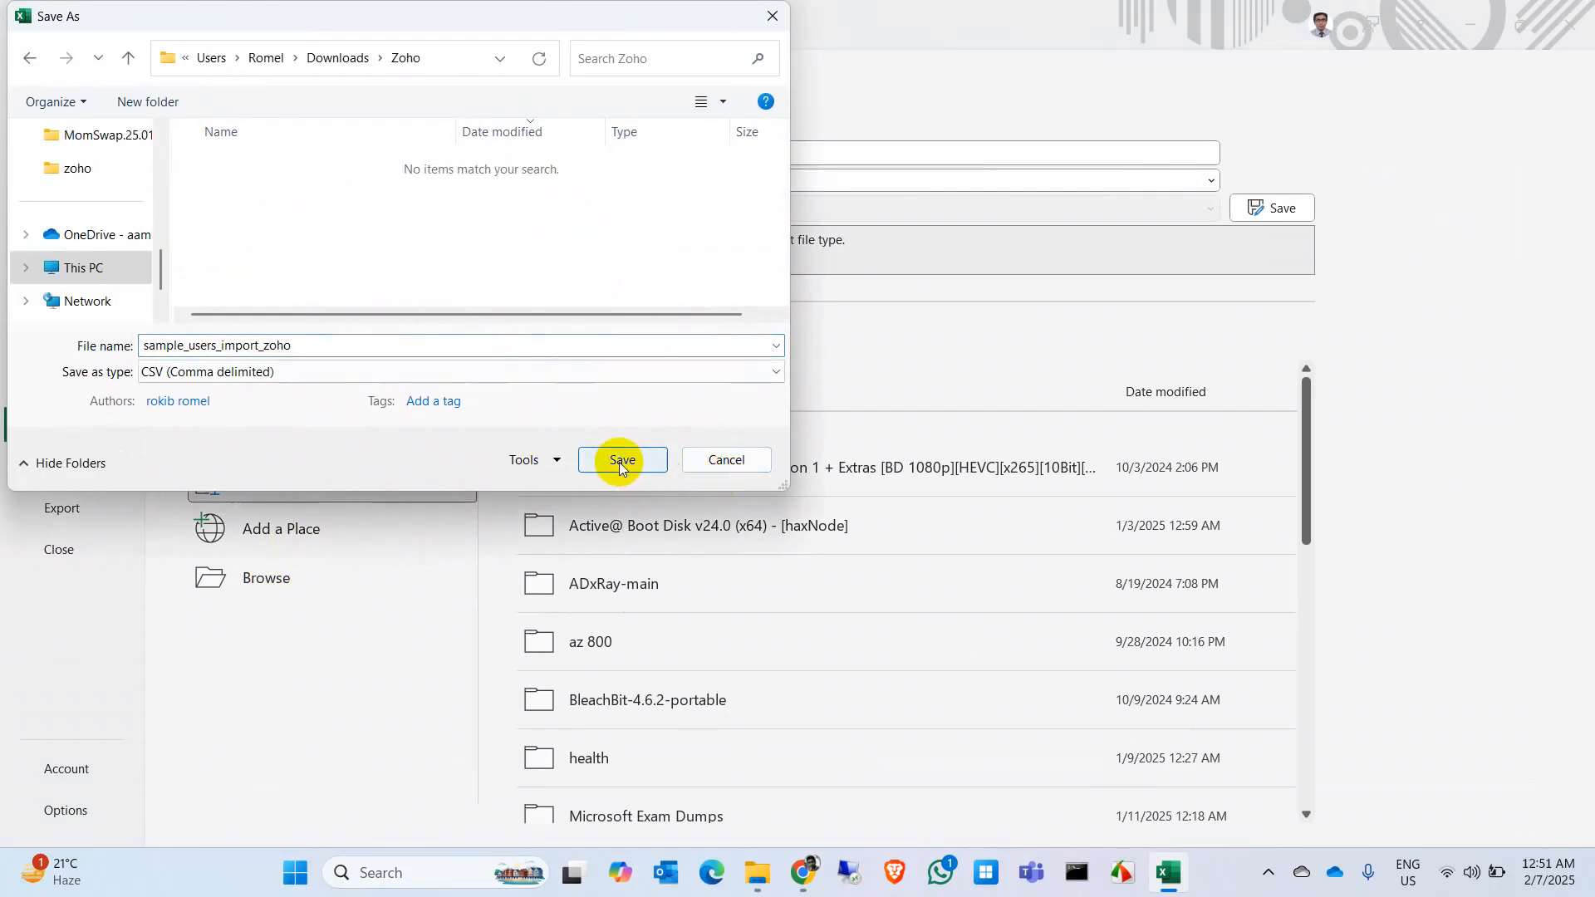
pyautogui.click(623, 459)
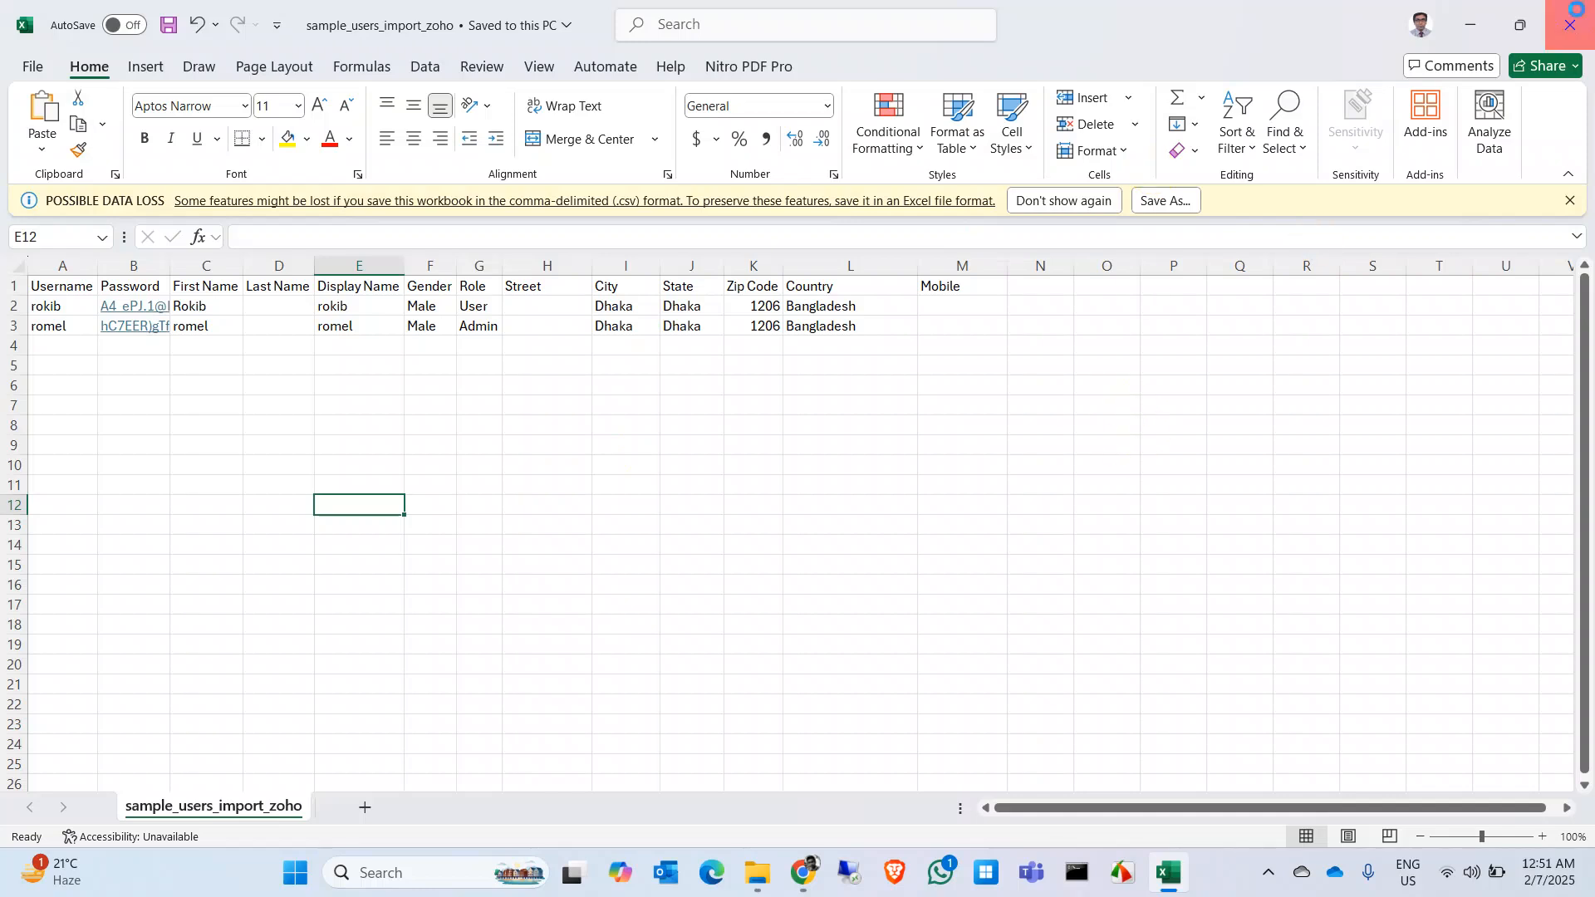
pyautogui.click(1570, 25)
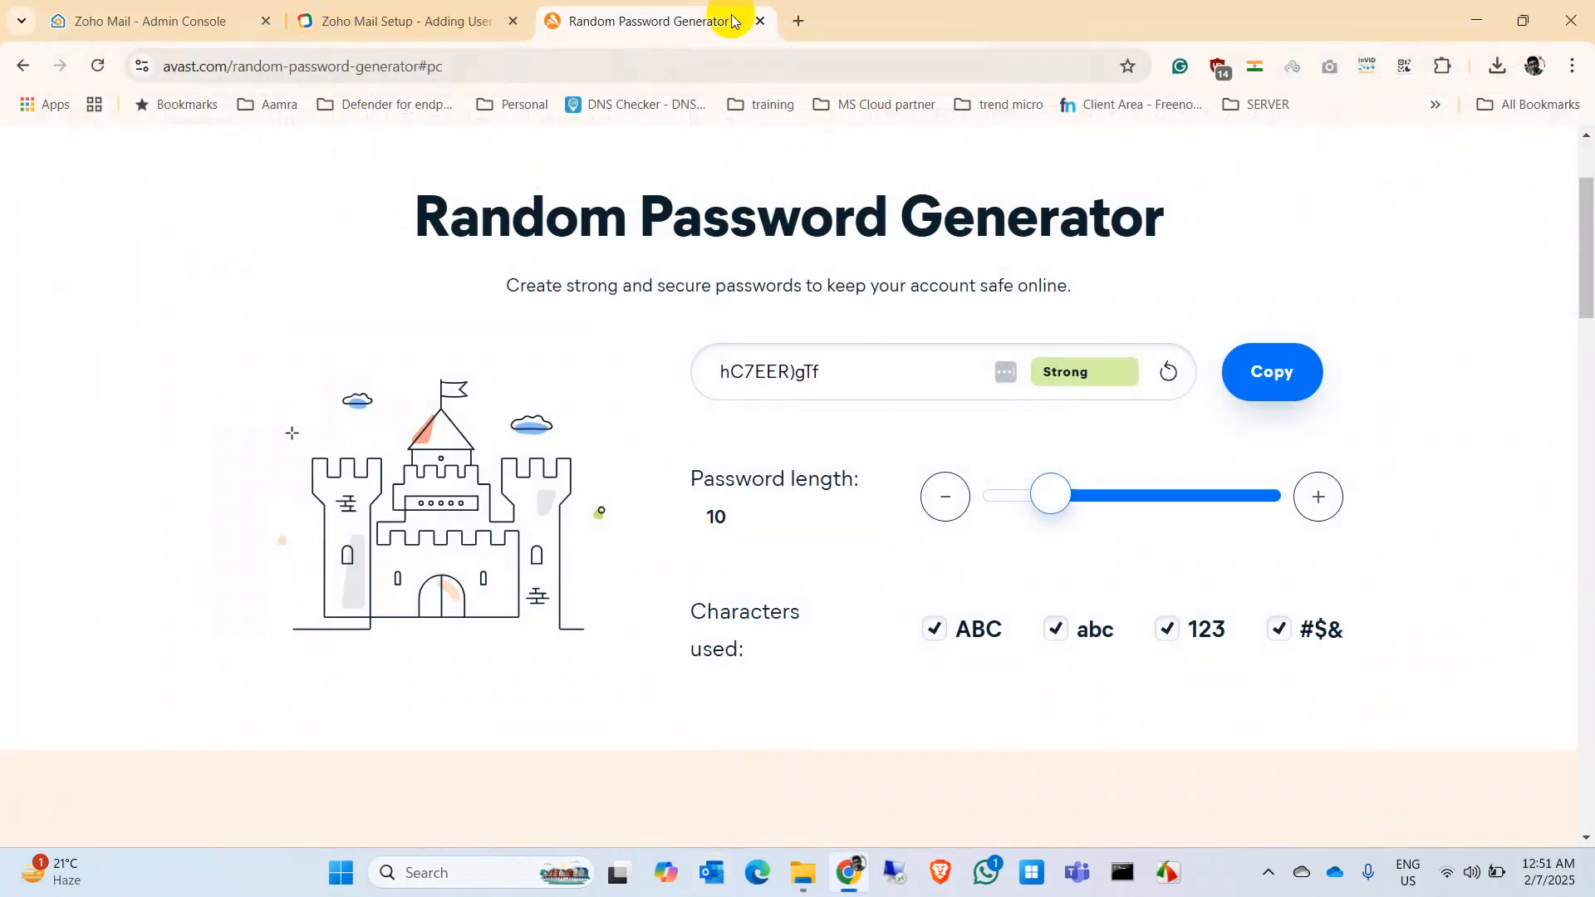
# Step: Close the password generator and Zoho help tabs, then start an import using a CSV file
pyautogui.click(760, 21)
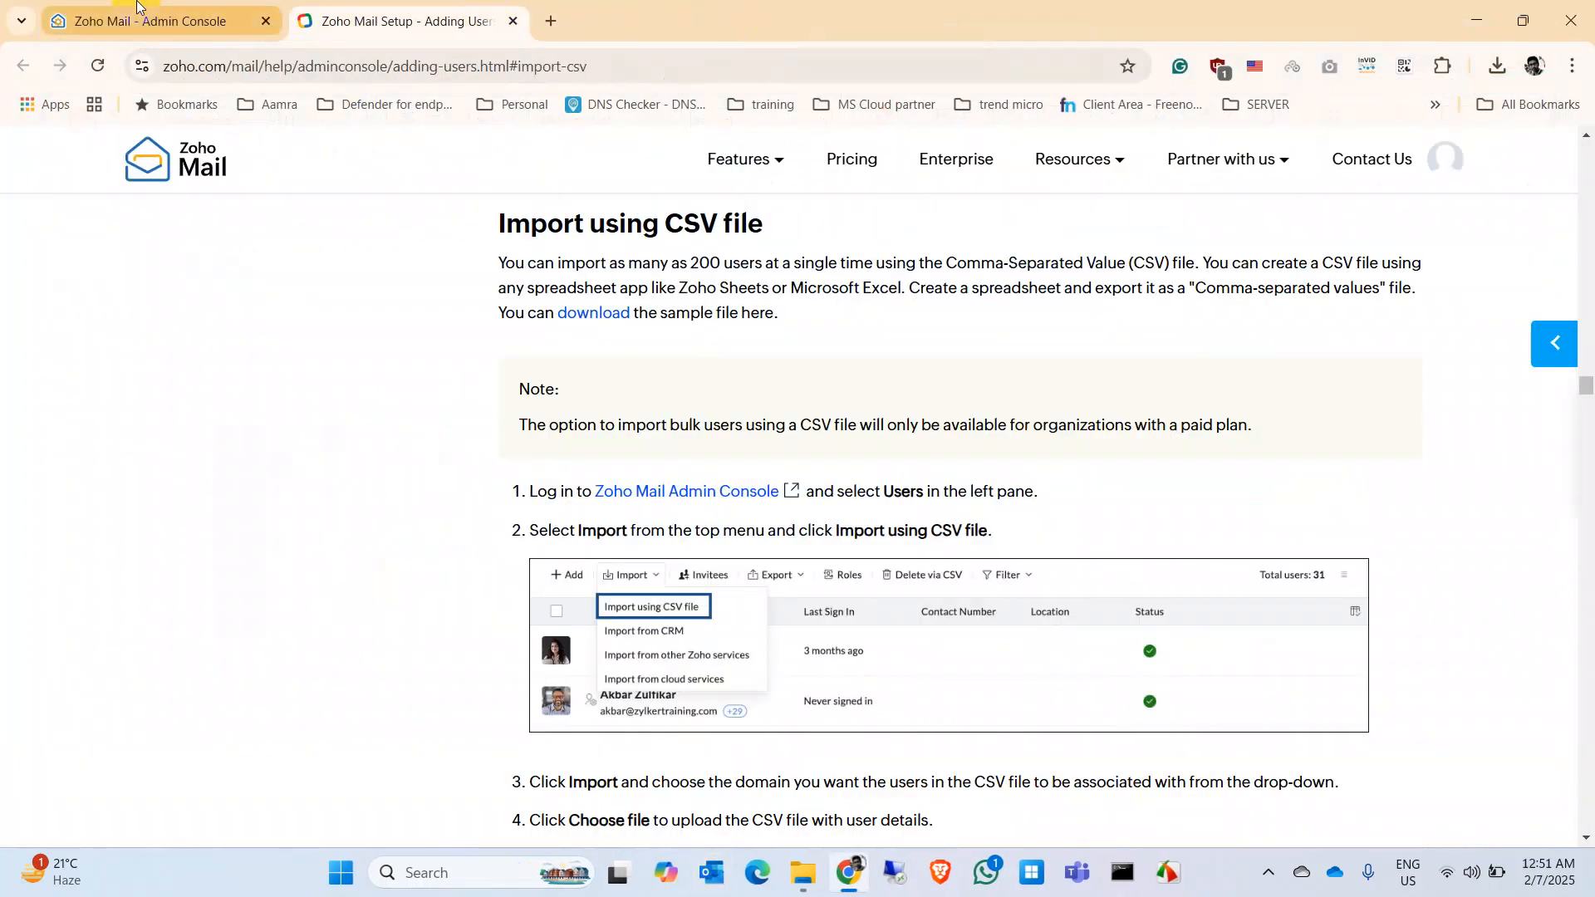
pyautogui.click(513, 22)
pyautogui.click(328, 264)
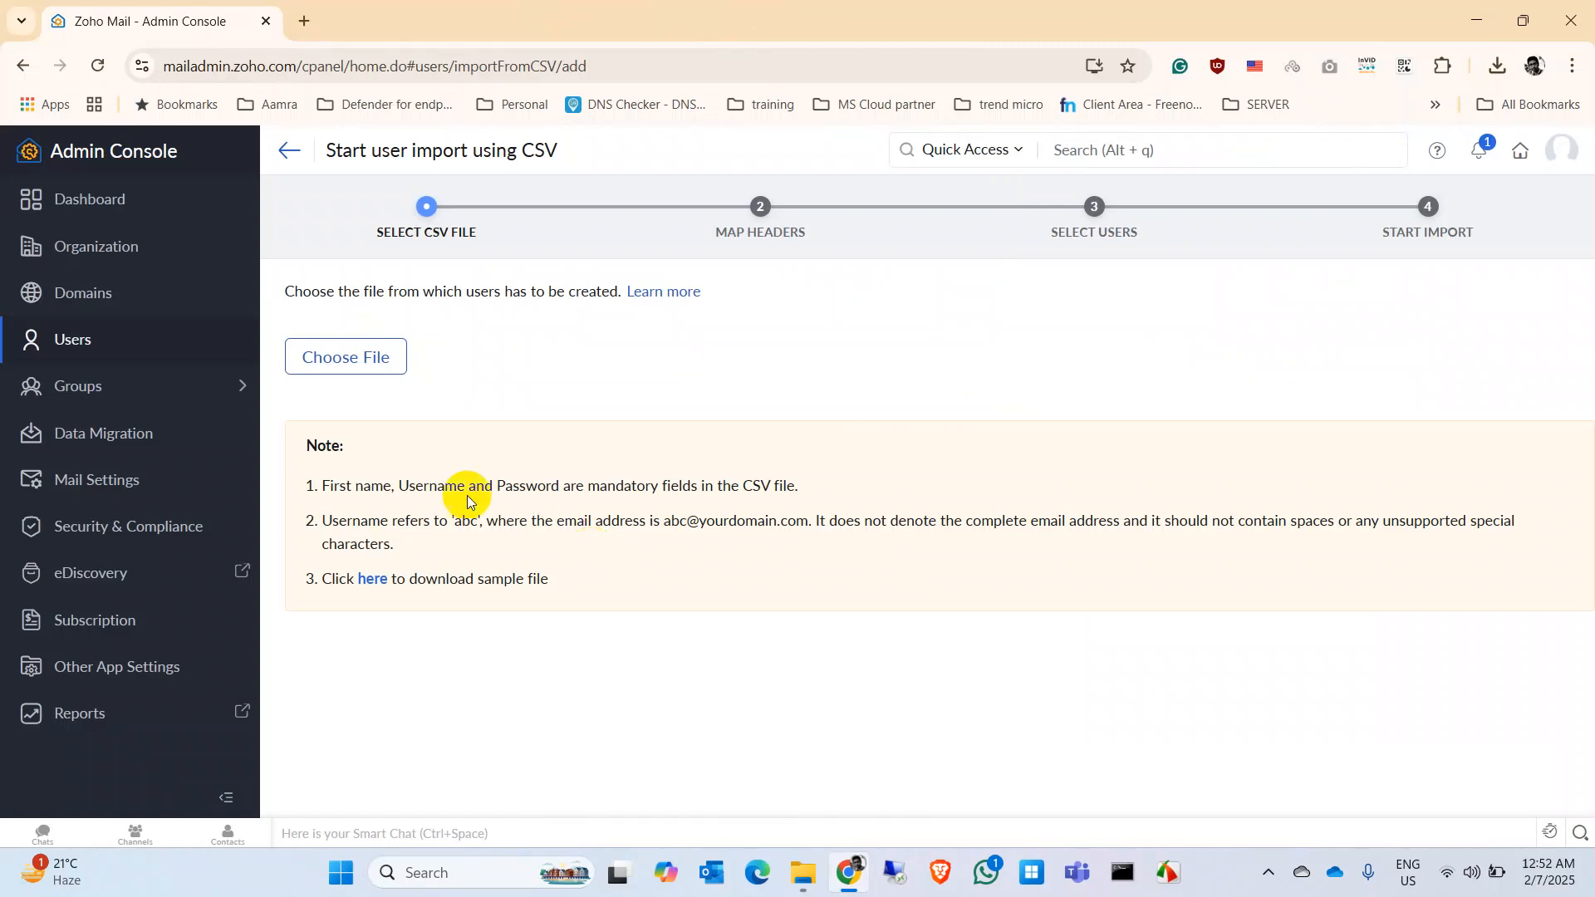
# Step: Upload sample_users_import_zoho CSV from the Zoho folder and accept the header mapping
pyautogui.click(371, 364)
pyautogui.click(803, 500)
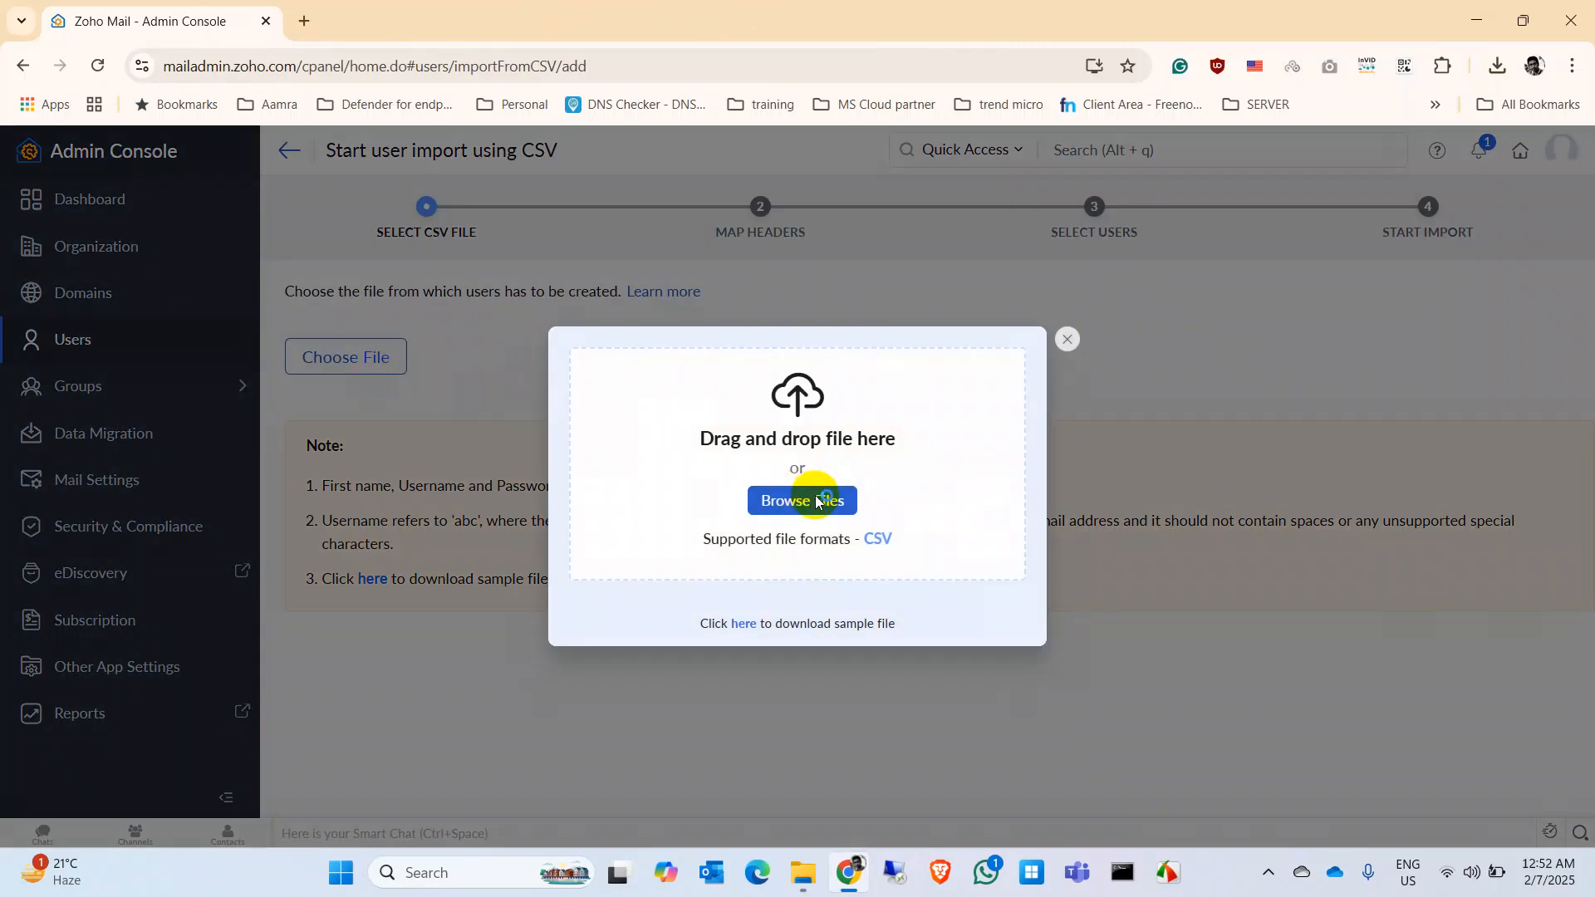
pyautogui.doubleClick(256, 223)
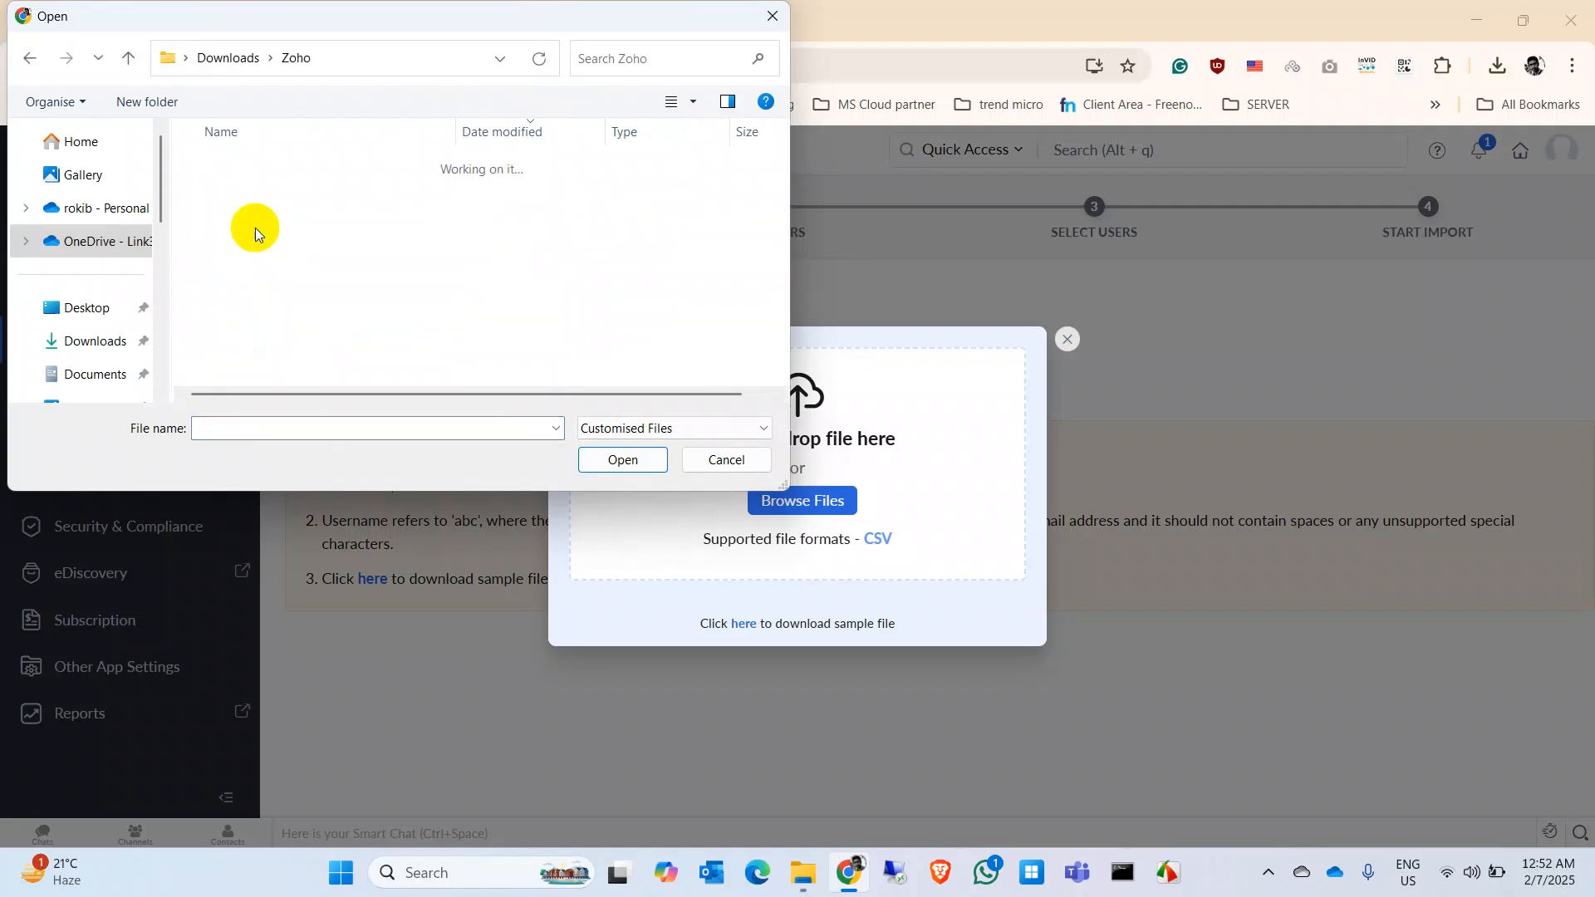
pyautogui.doubleClick(303, 191)
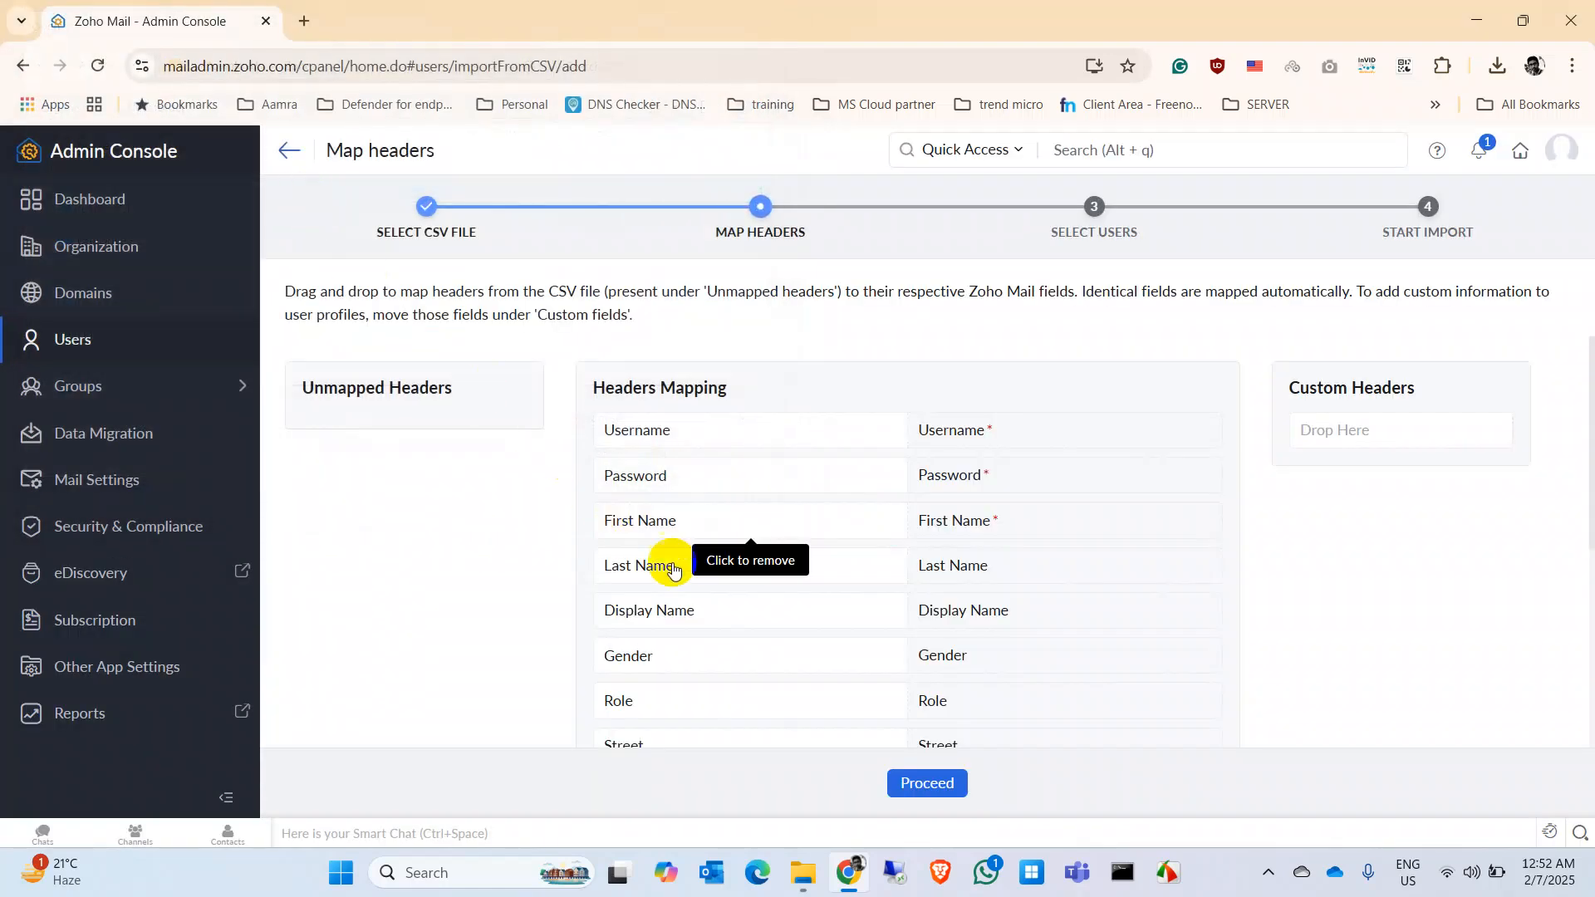
pyautogui.scroll(-2, 1384, 594)
pyautogui.scroll(-2, 1384, 594)
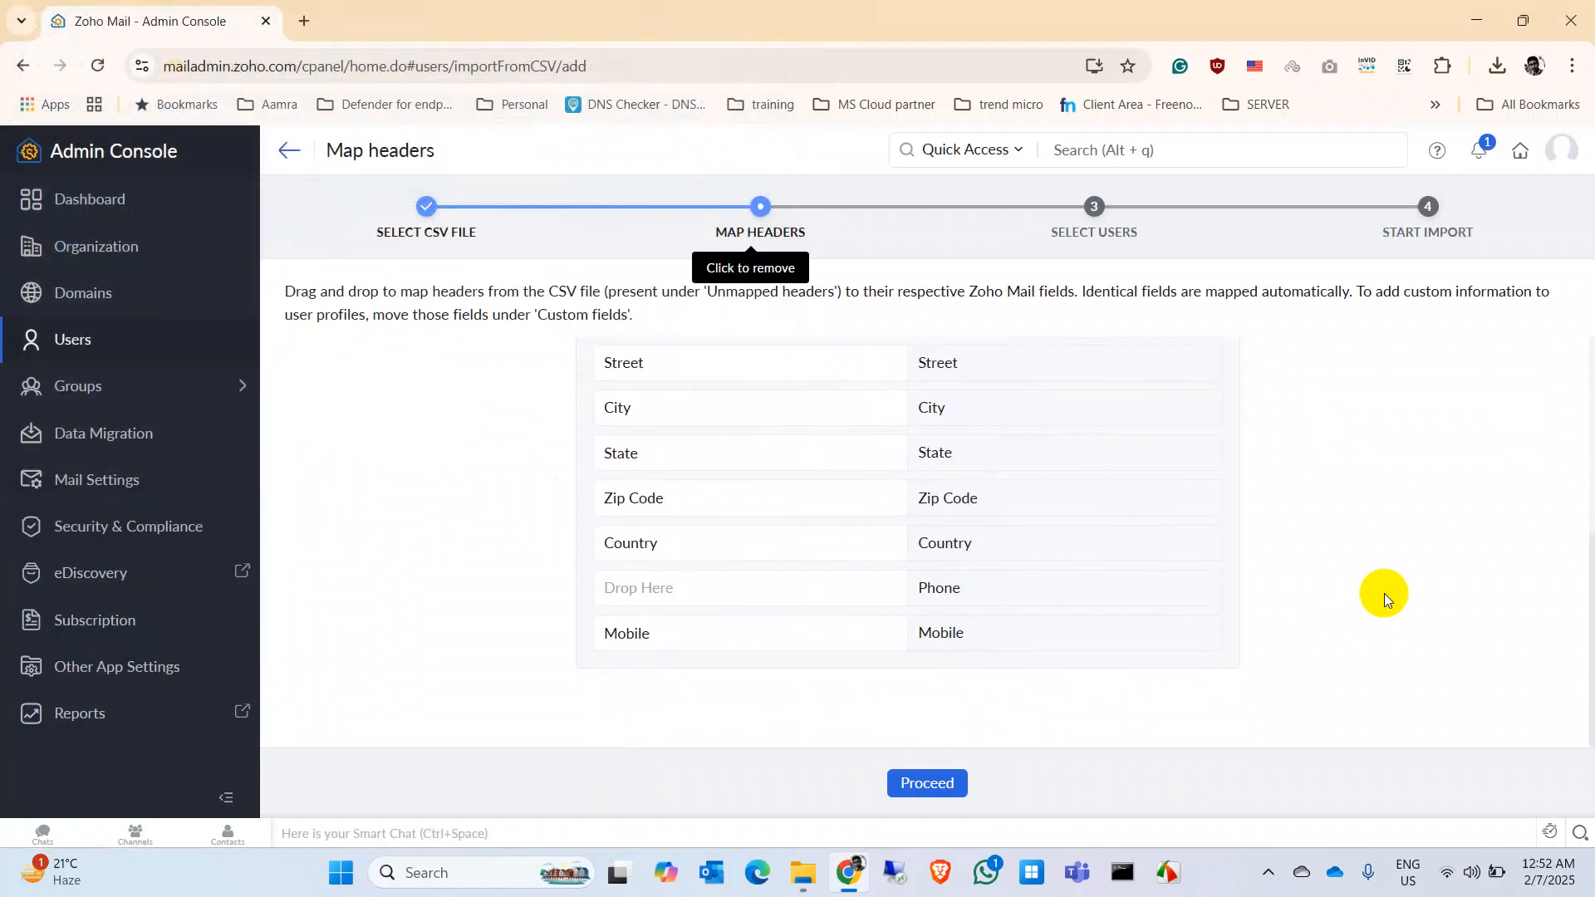
pyautogui.click(947, 783)
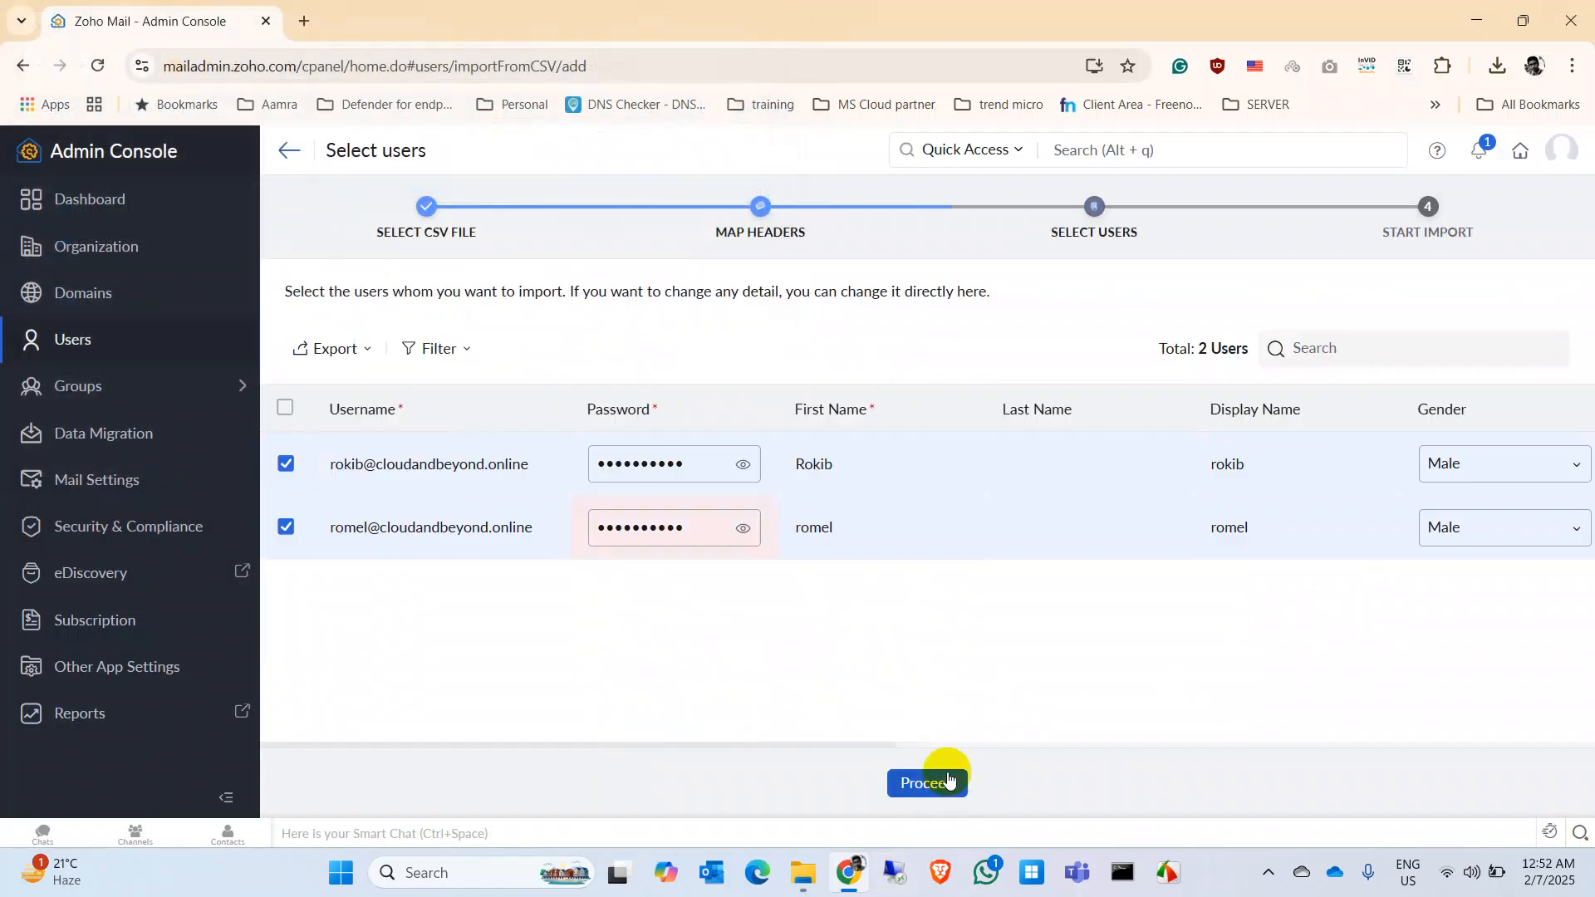
# Step: Fix the second user's password by adding the special character '@'
pyautogui.click(744, 466)
pyautogui.click(743, 528)
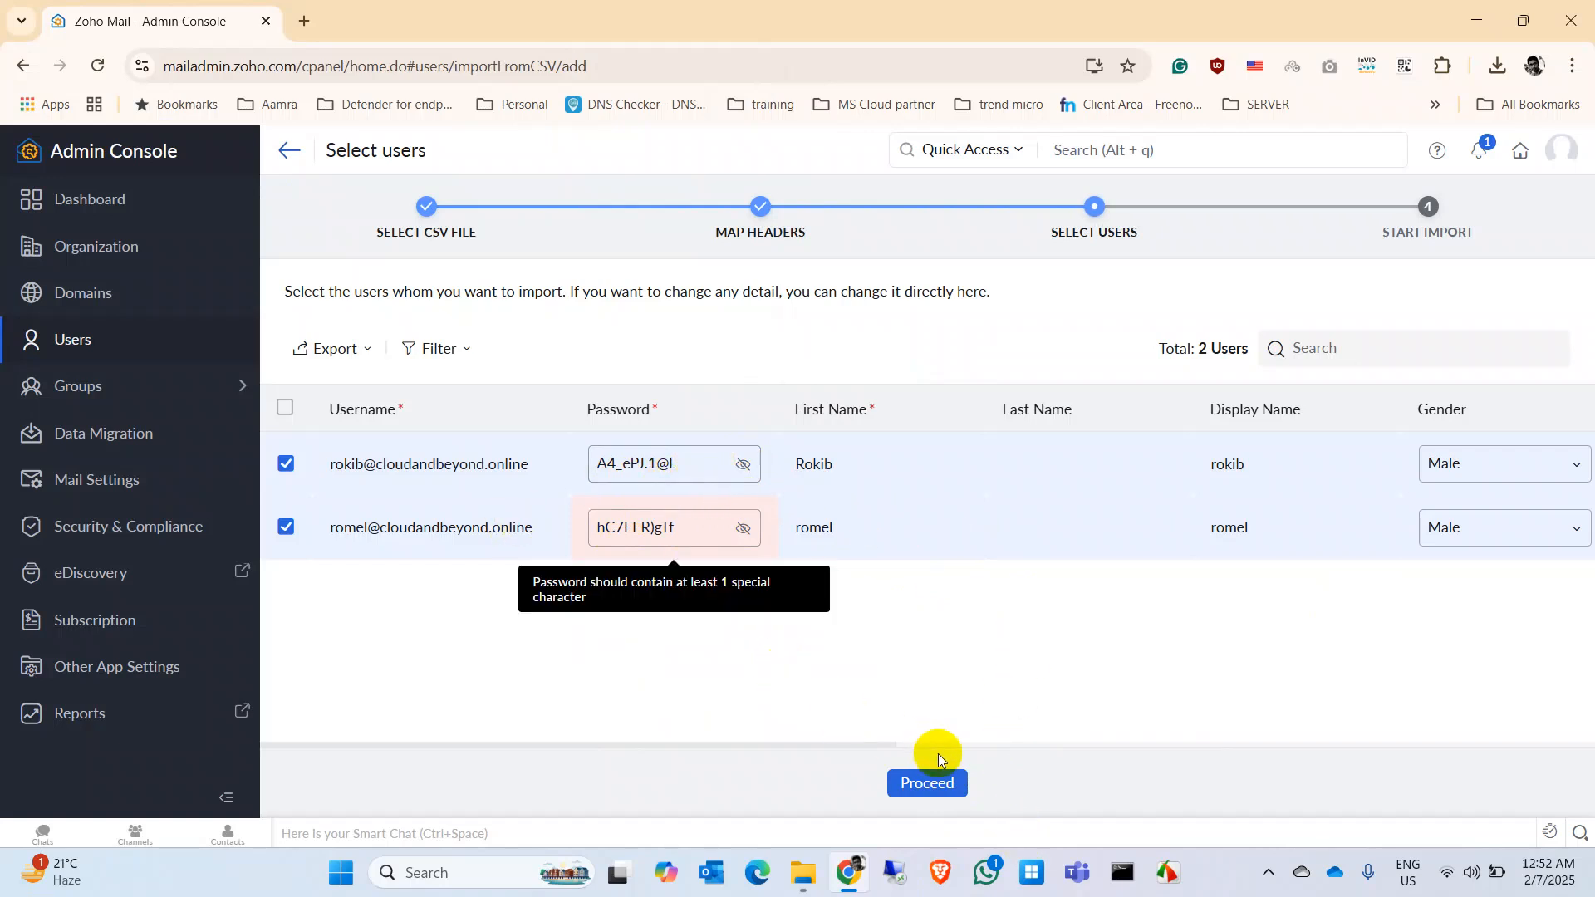
pyautogui.click(939, 792)
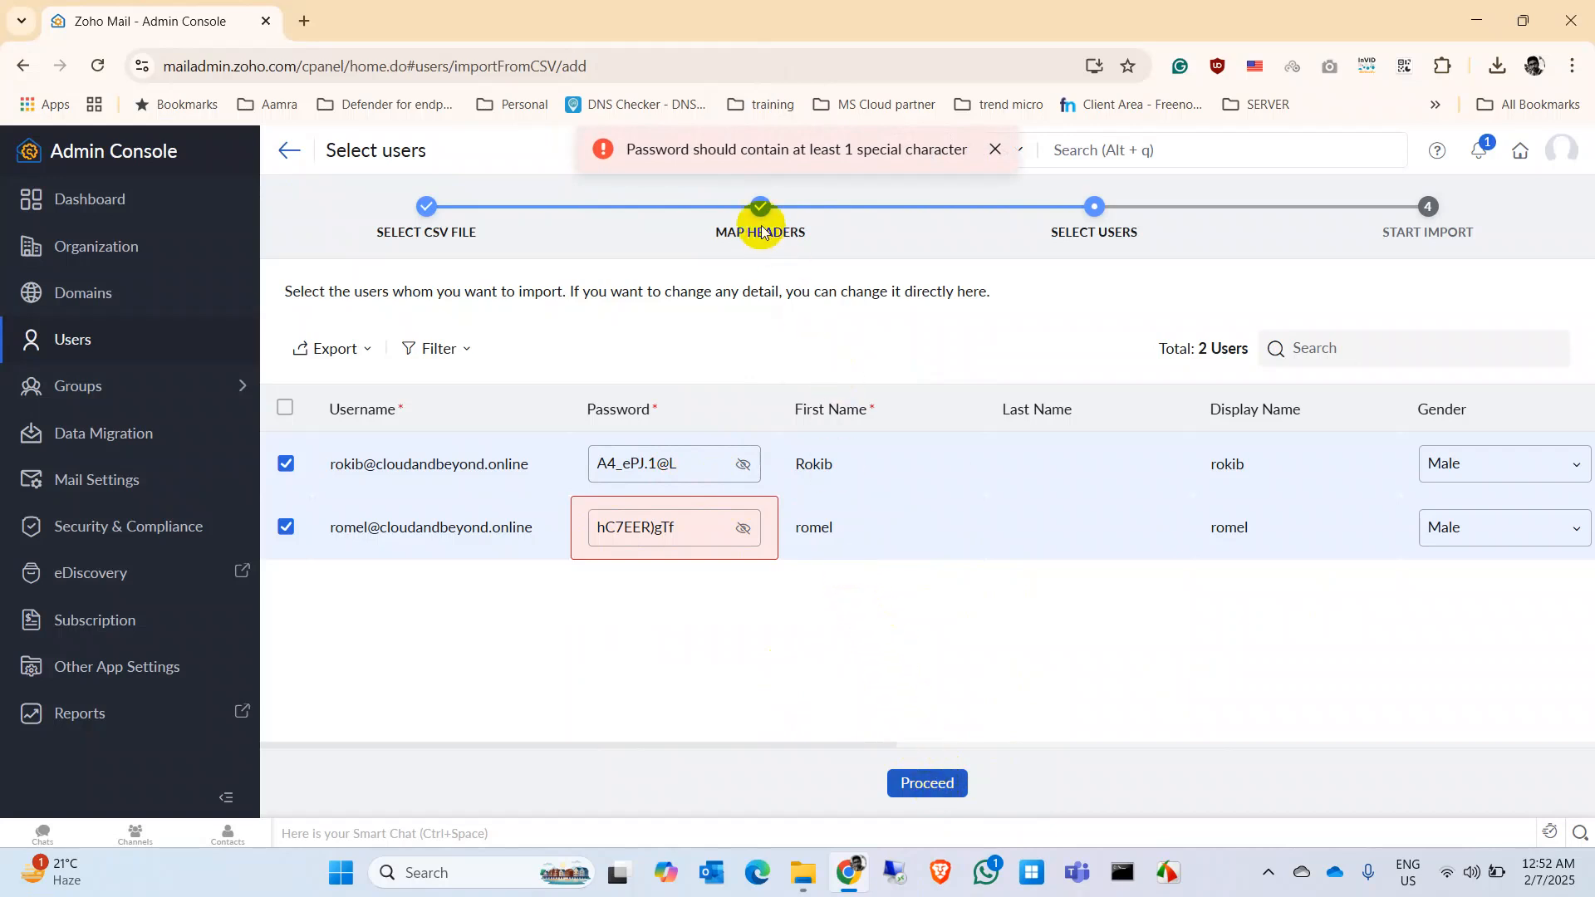
pyautogui.click(696, 463)
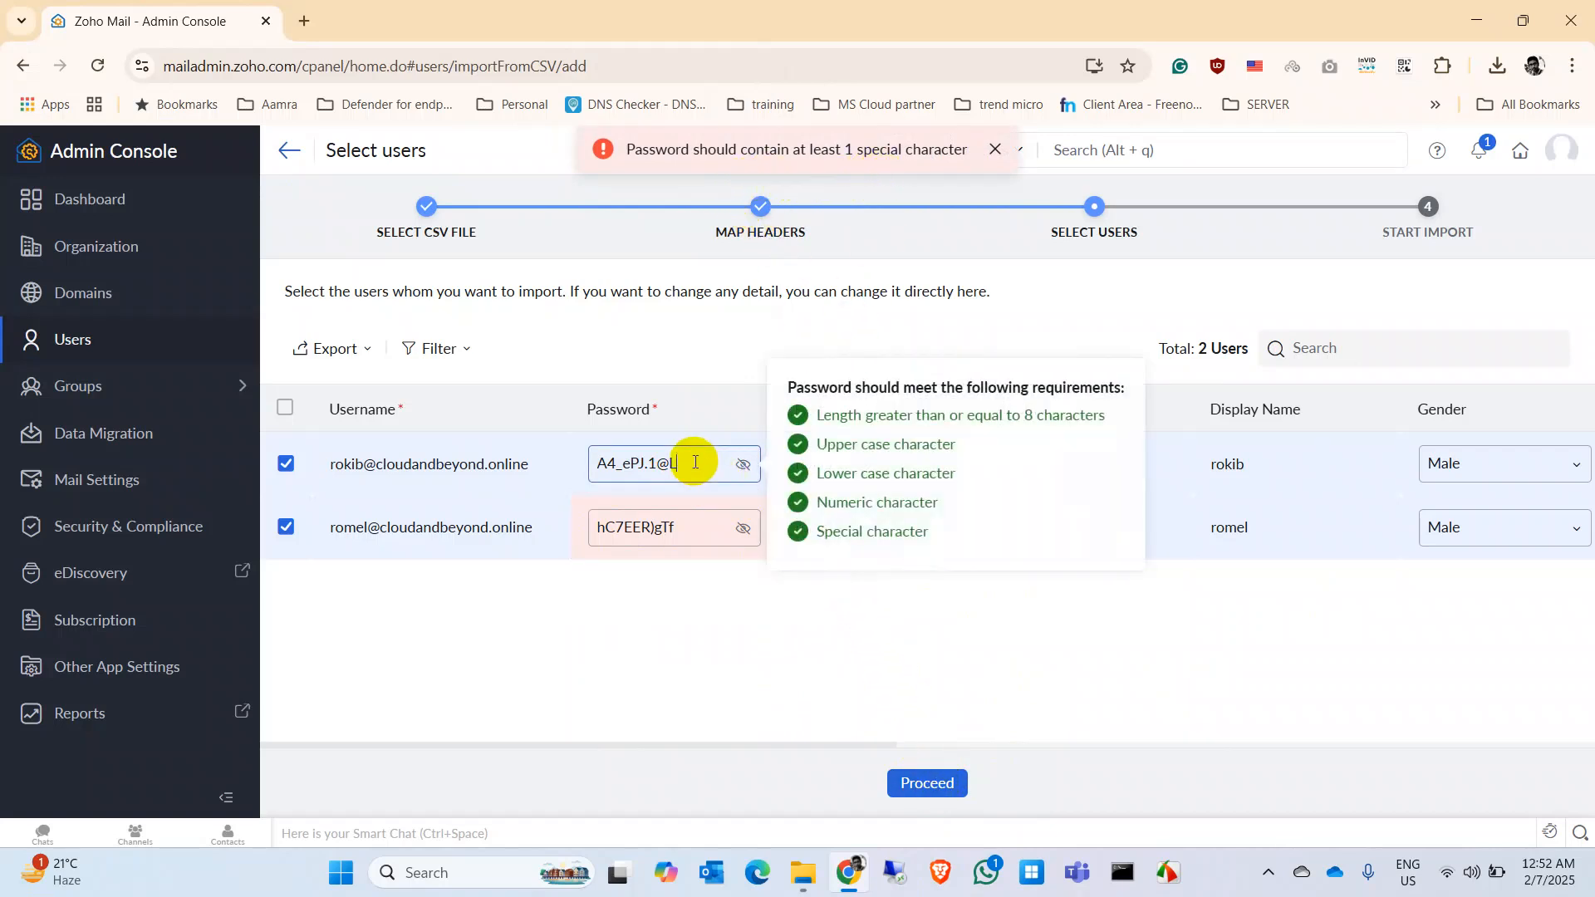
pyautogui.click(732, 534)
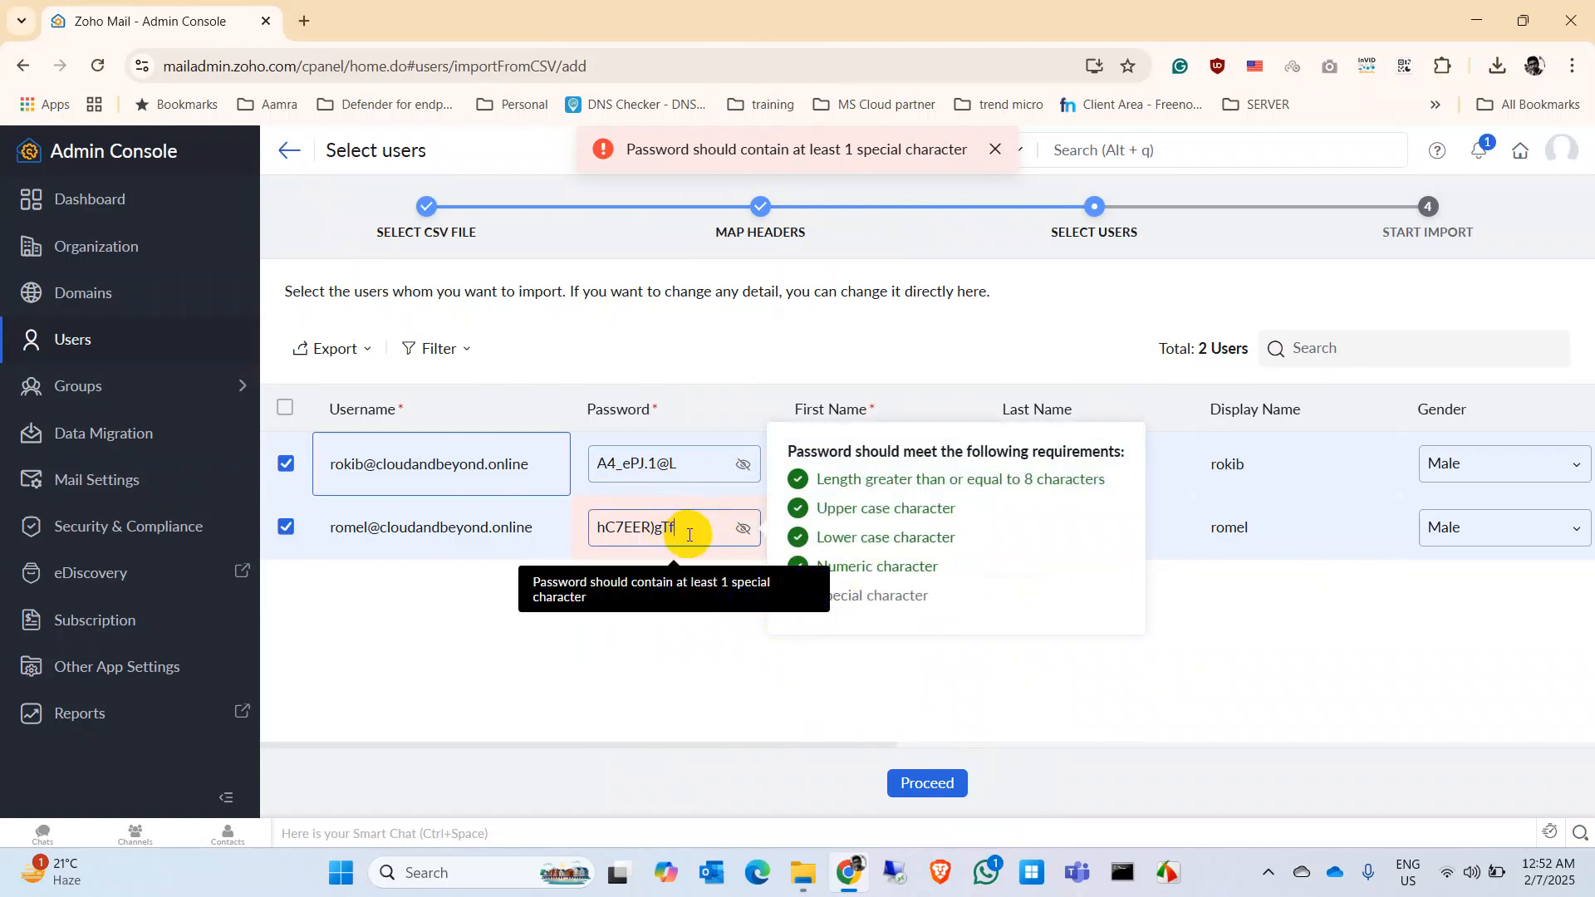
pyautogui.write('@')
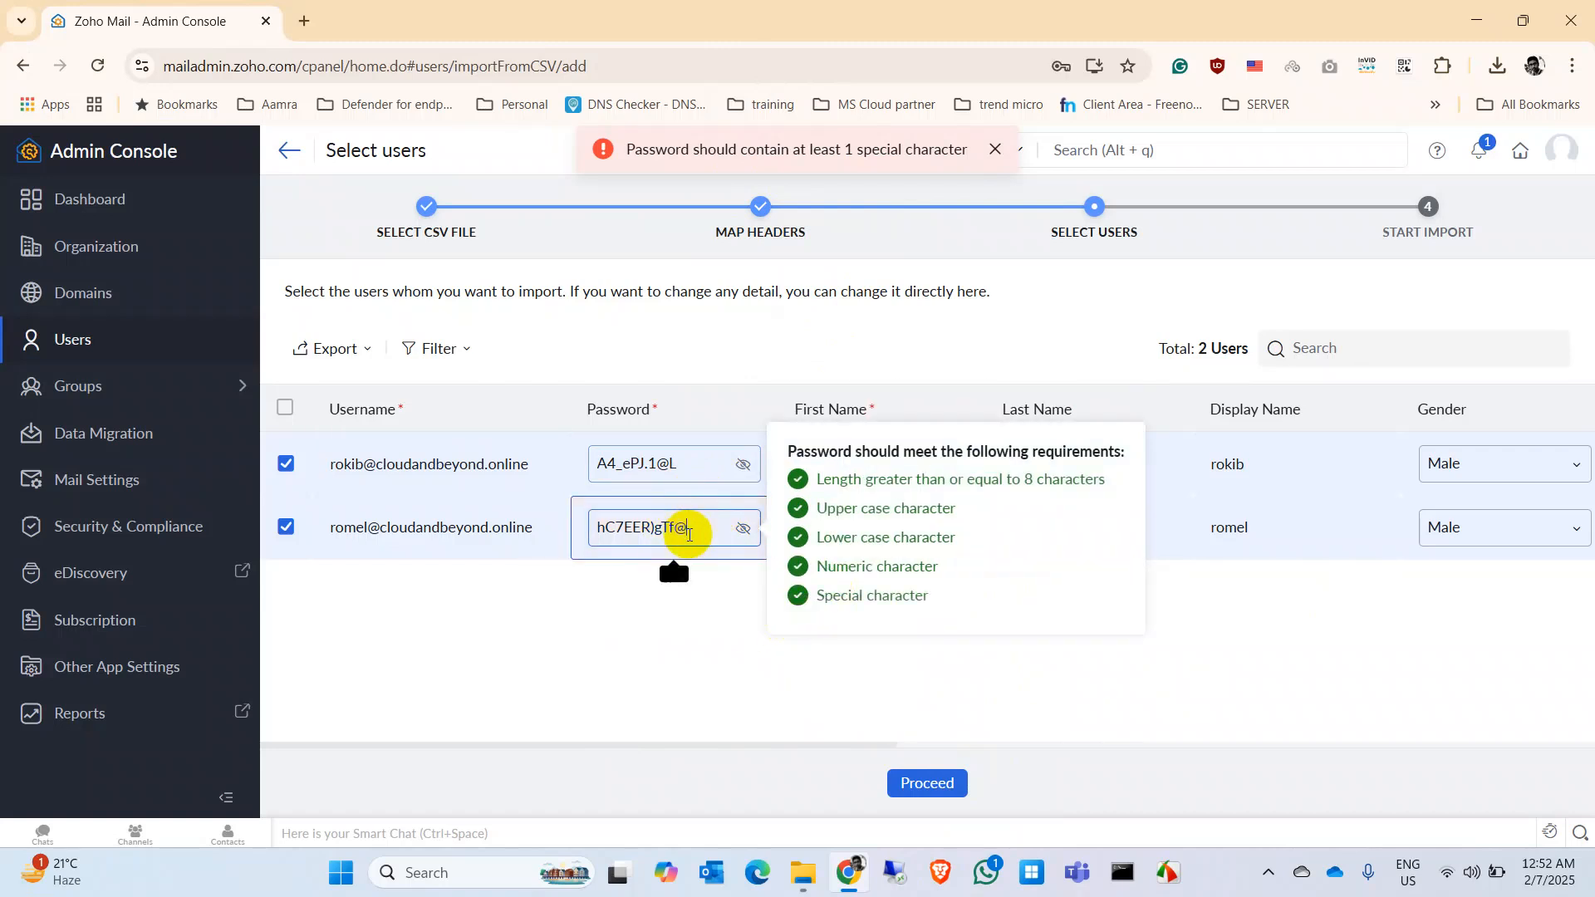
pyautogui.click(921, 789)
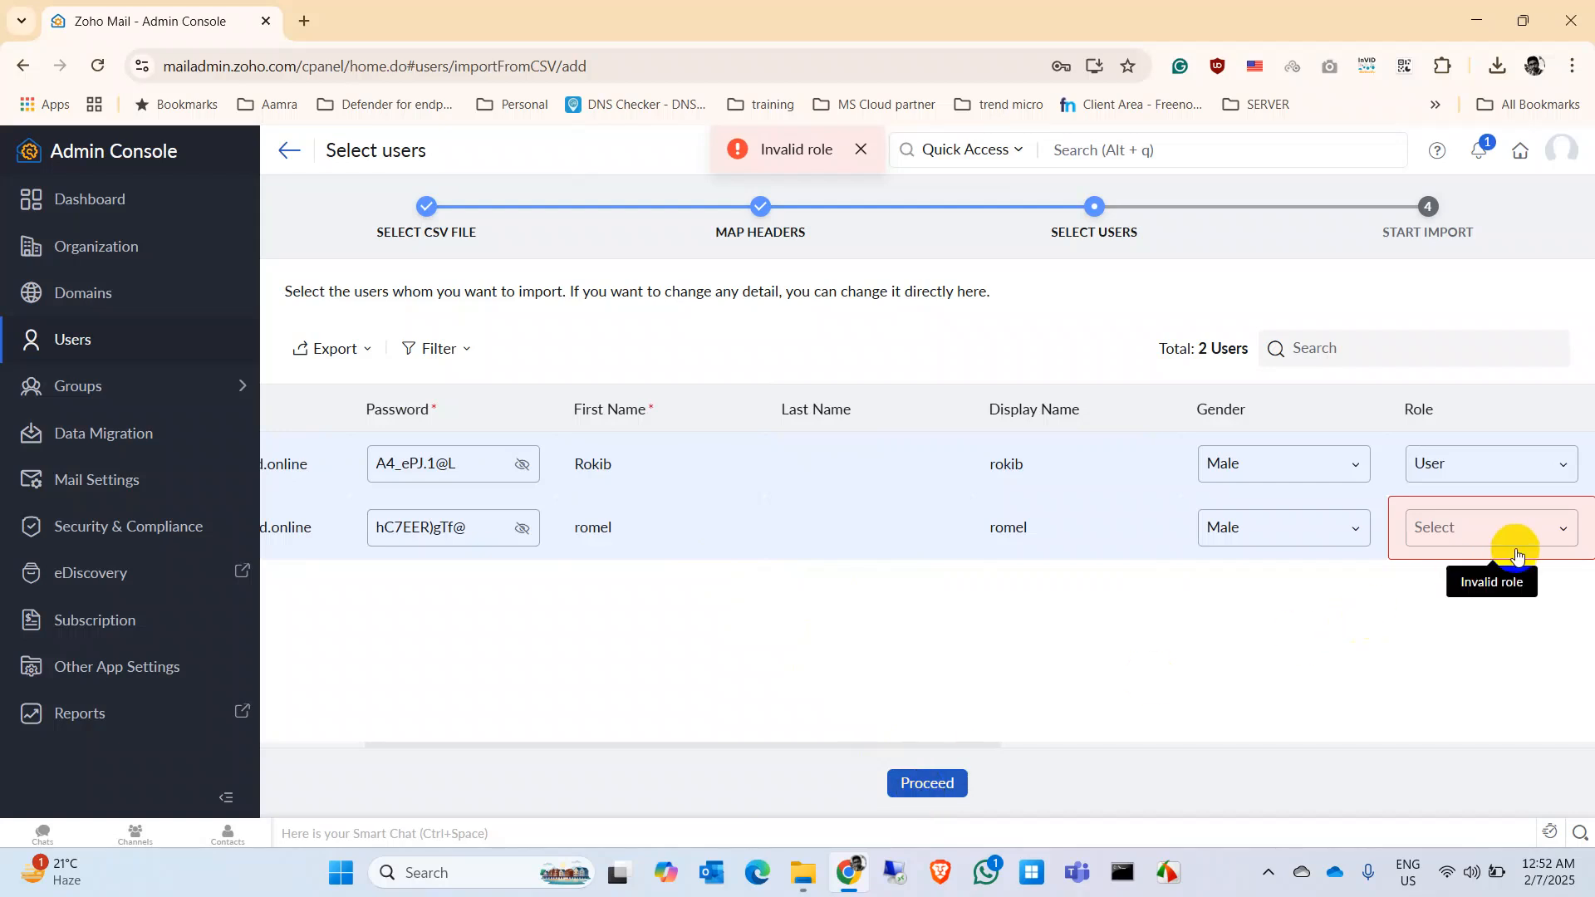
# Step: Give the second user the Administrator role and advance to the Start import step
pyautogui.click(1531, 532)
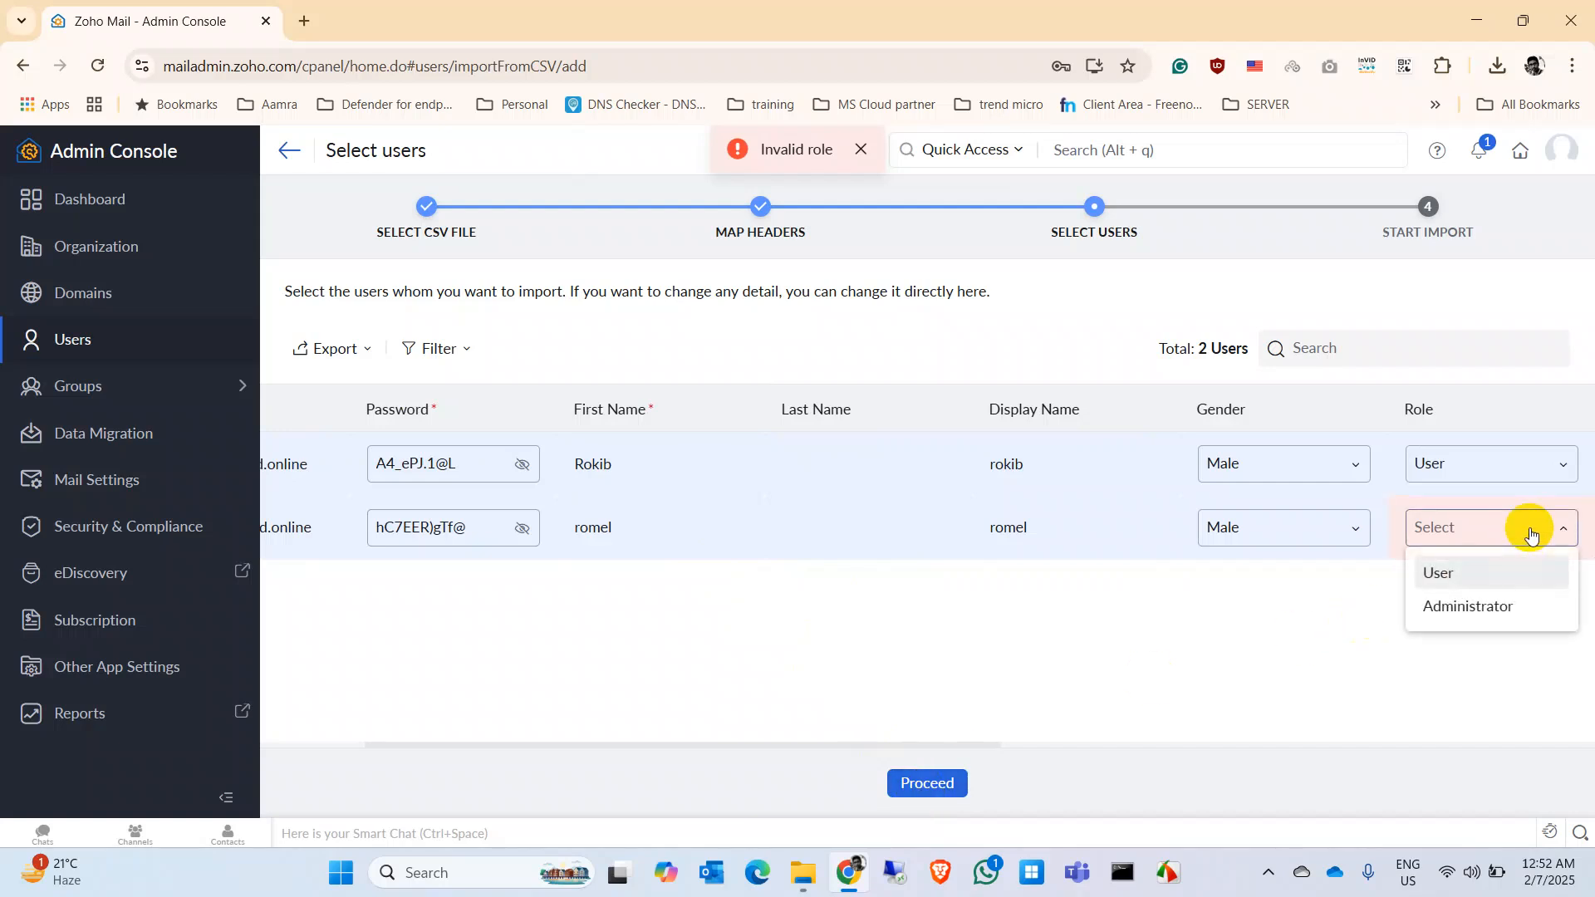
pyautogui.click(1493, 606)
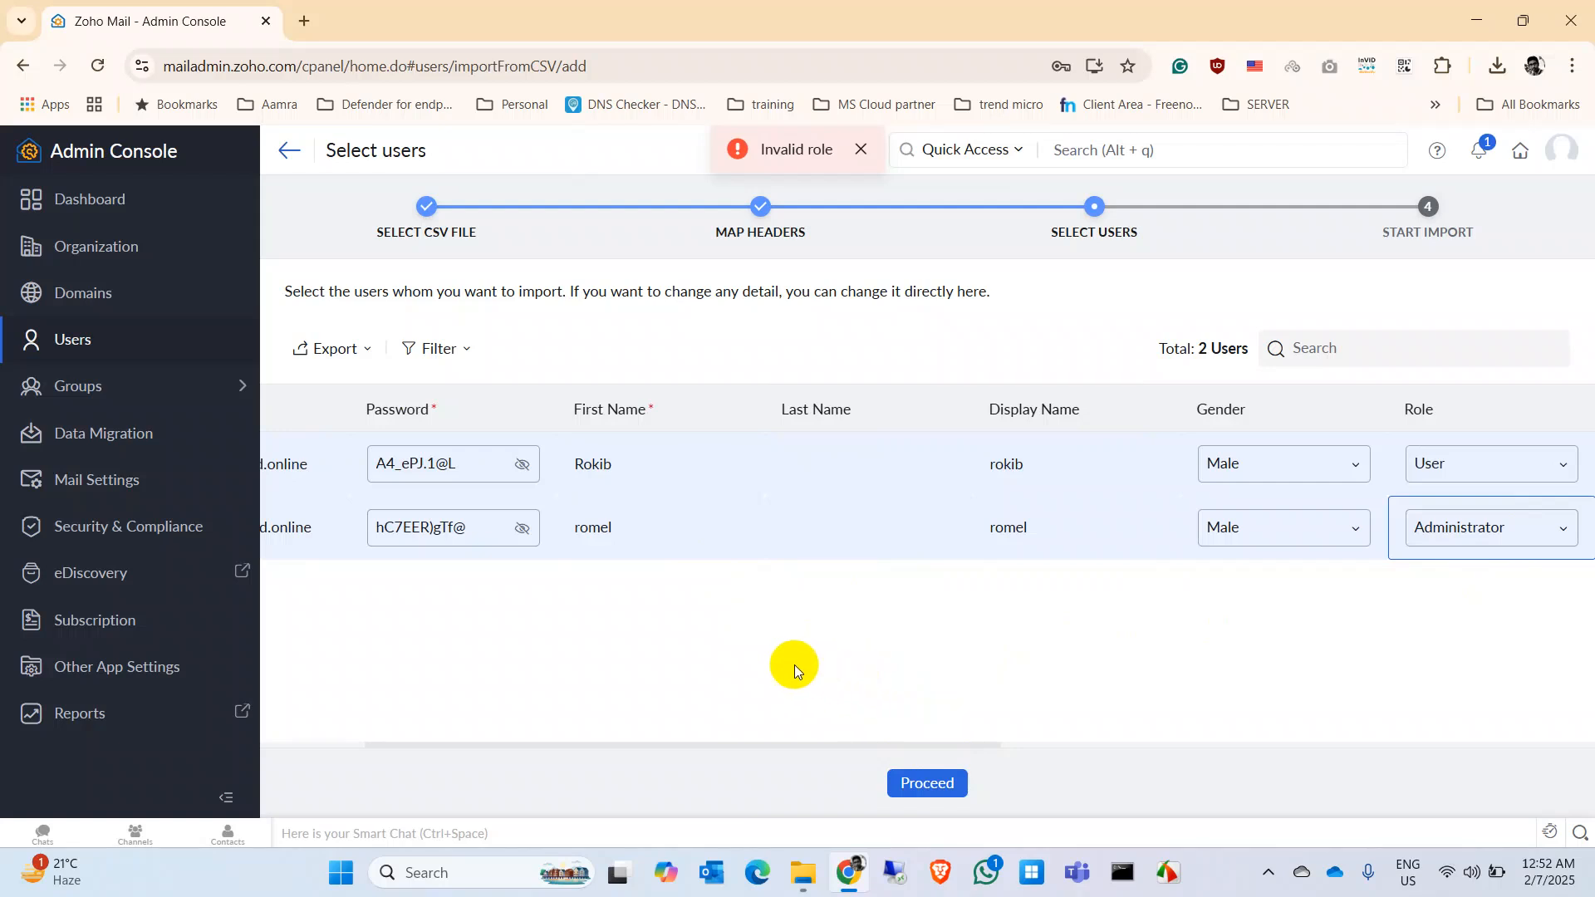
pyautogui.click(928, 785)
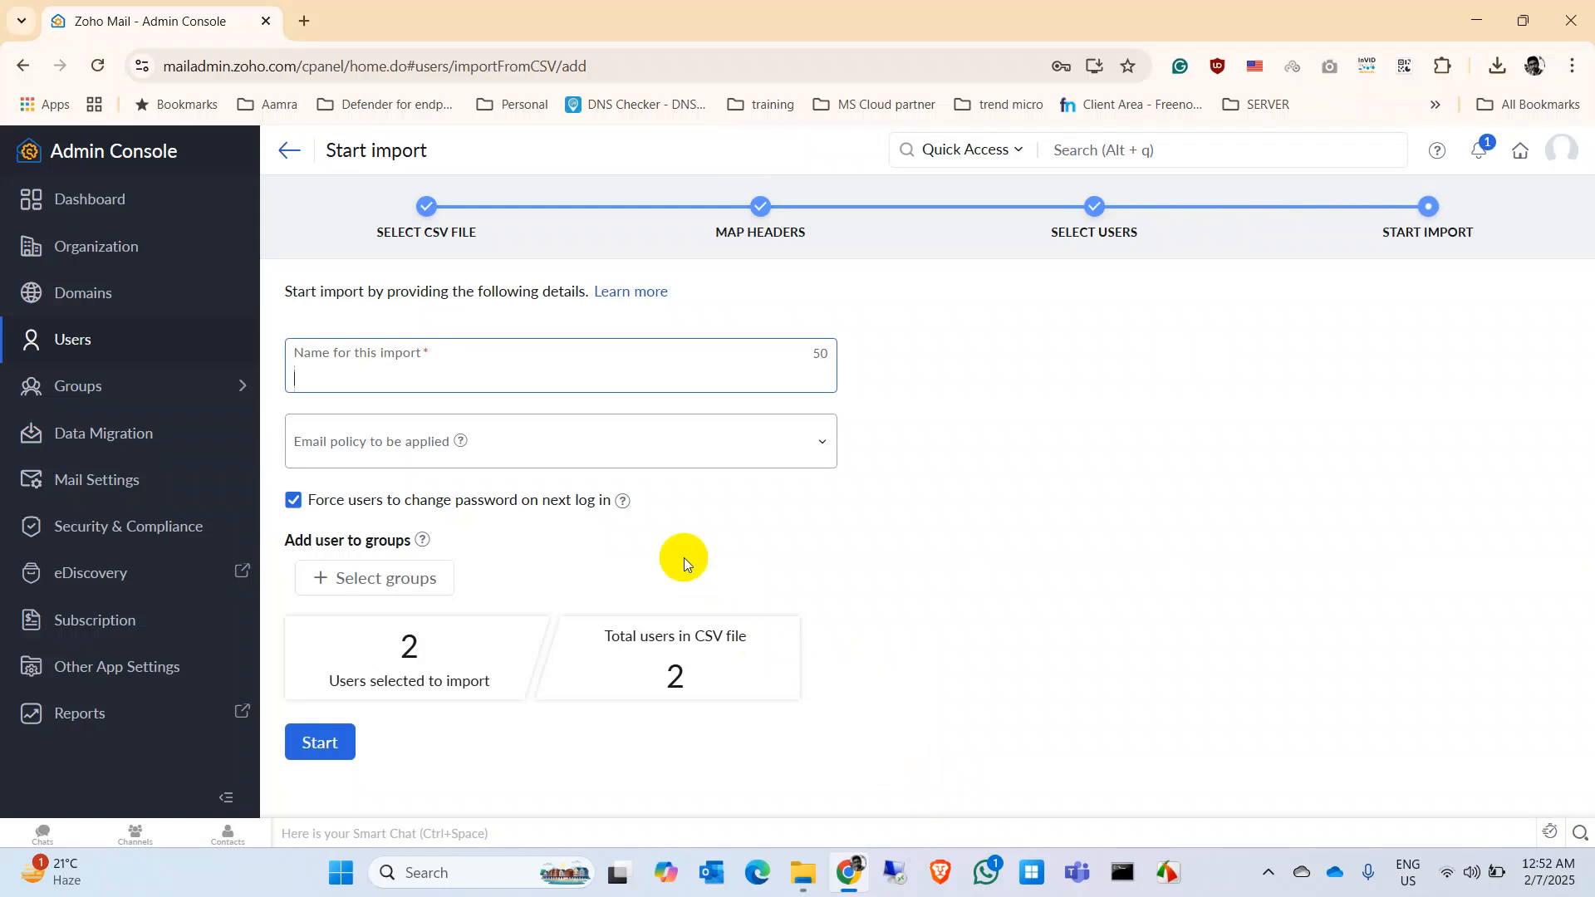
# Step: Name the import 'import', leave the email policy unchanged, and start it
pyautogui.click(516, 396)
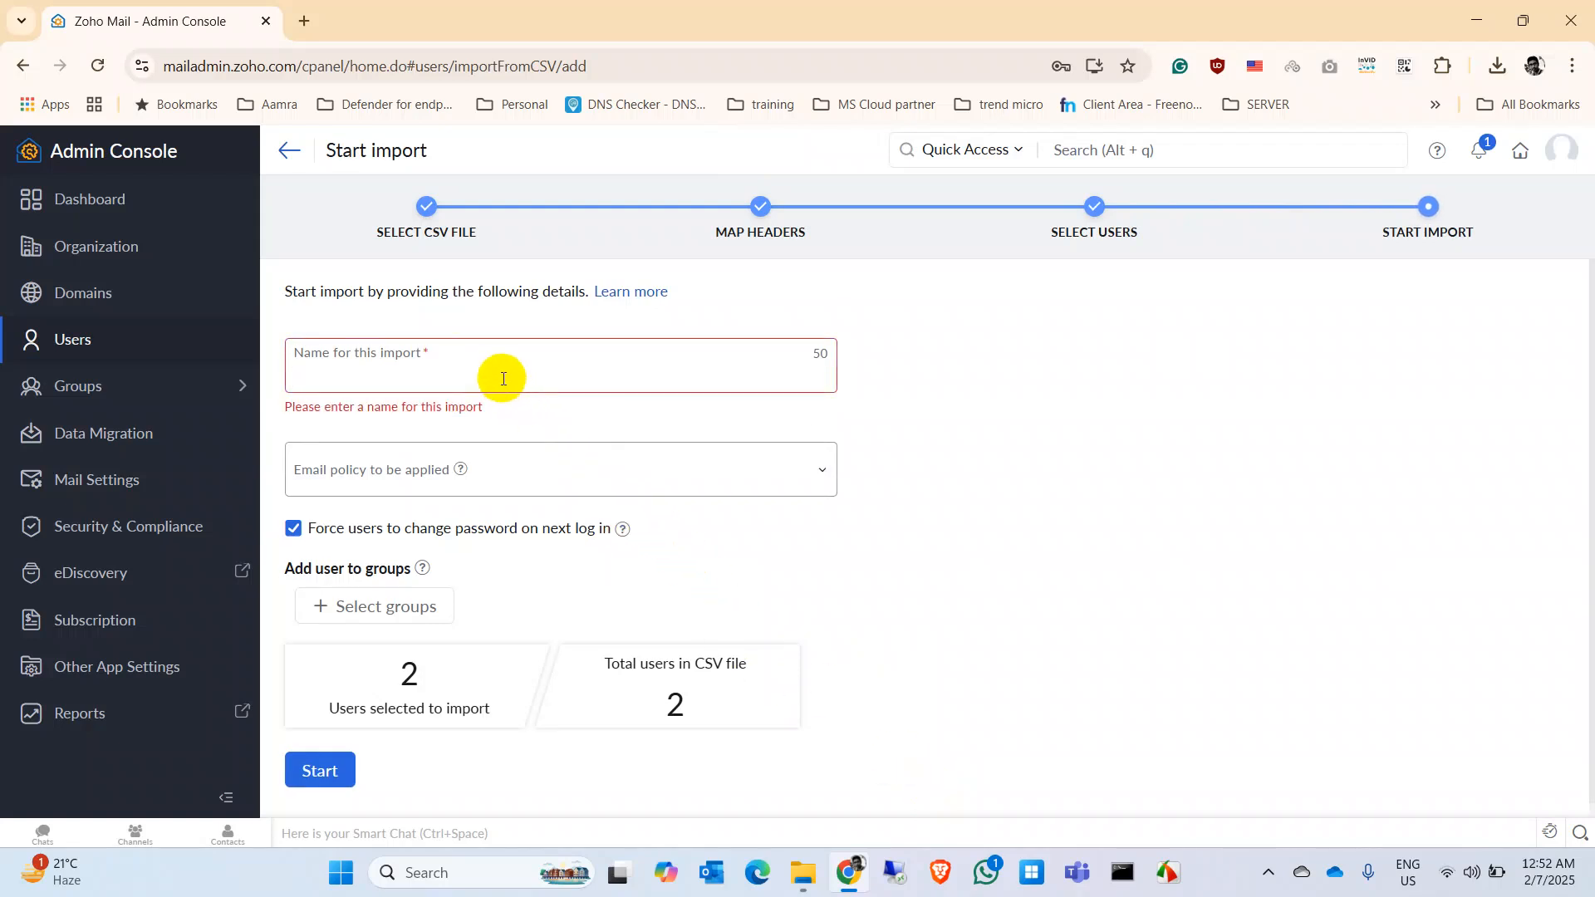
pyautogui.write('import')
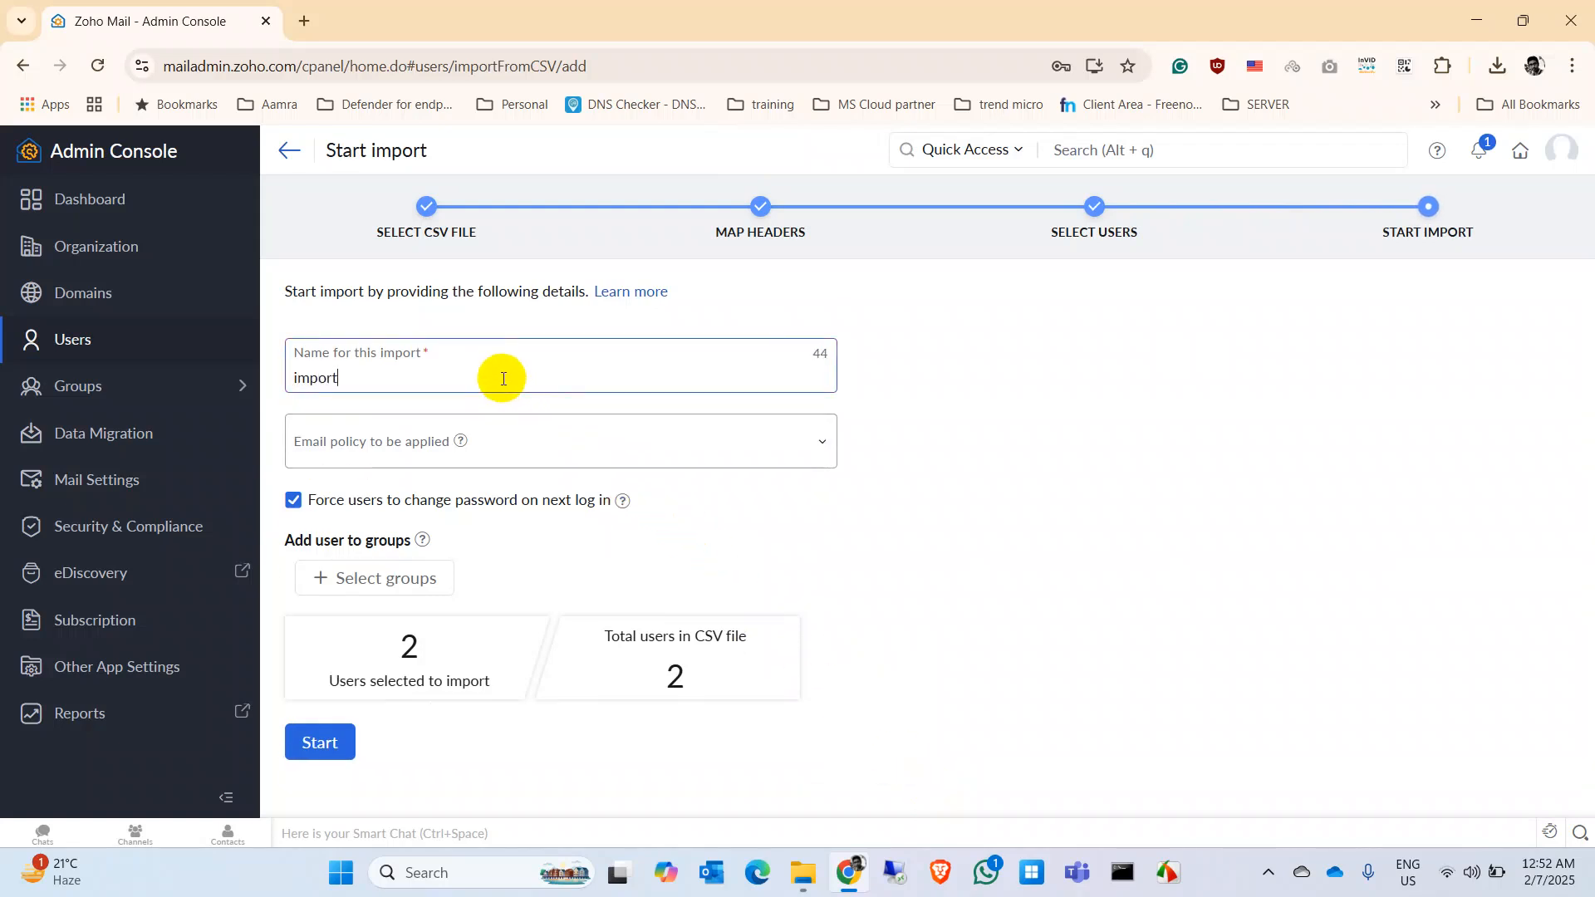
pyautogui.click(570, 443)
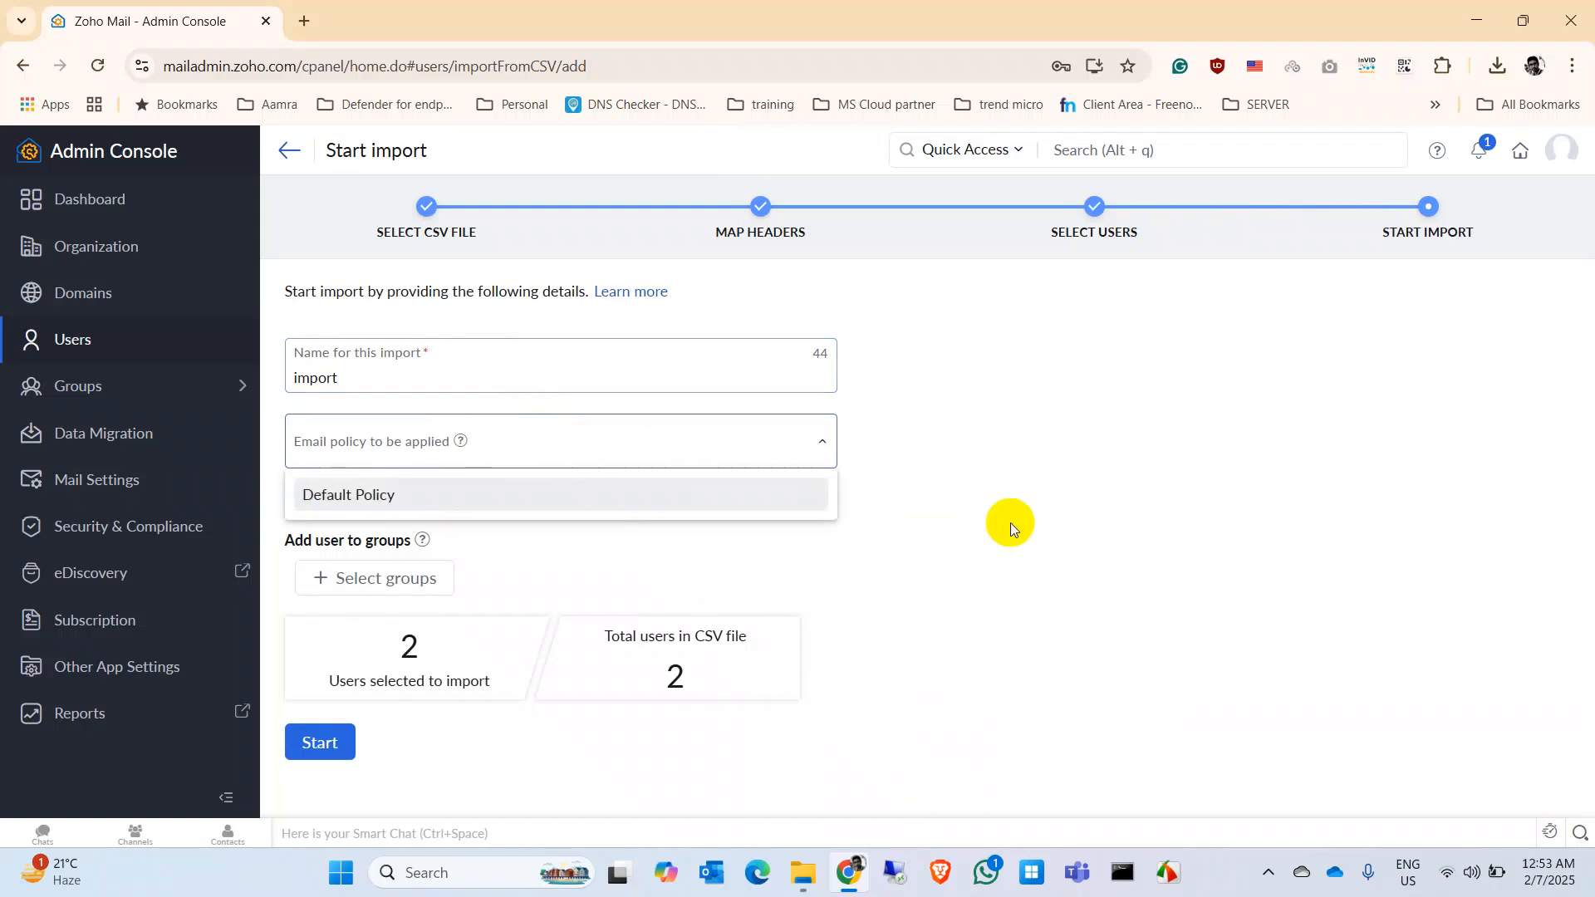
pyautogui.click(1052, 540)
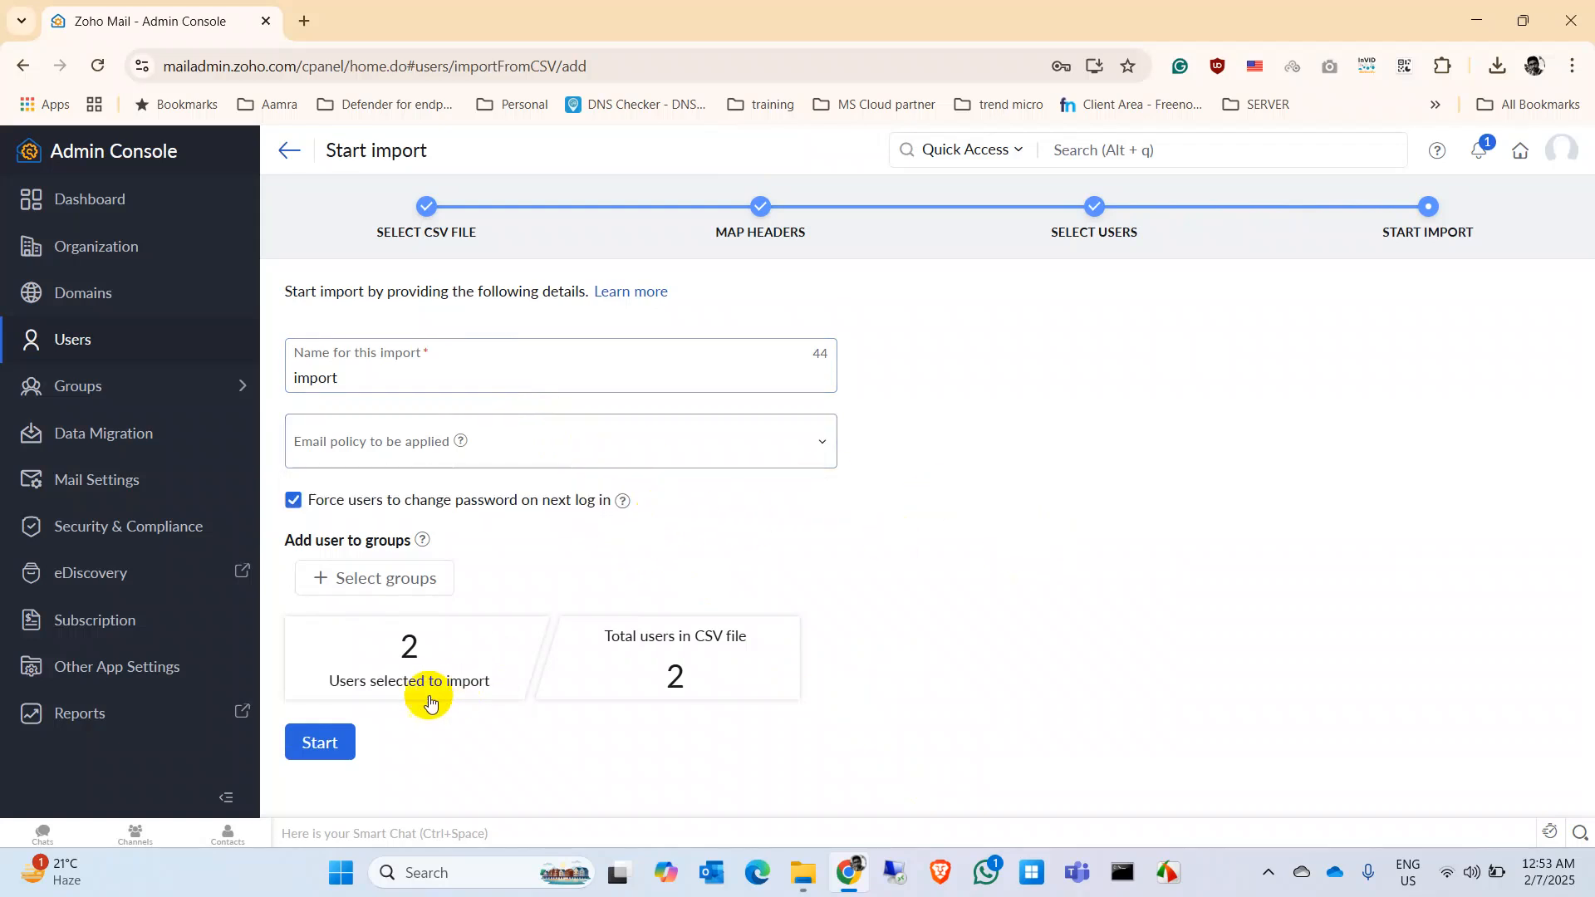
pyautogui.click(324, 746)
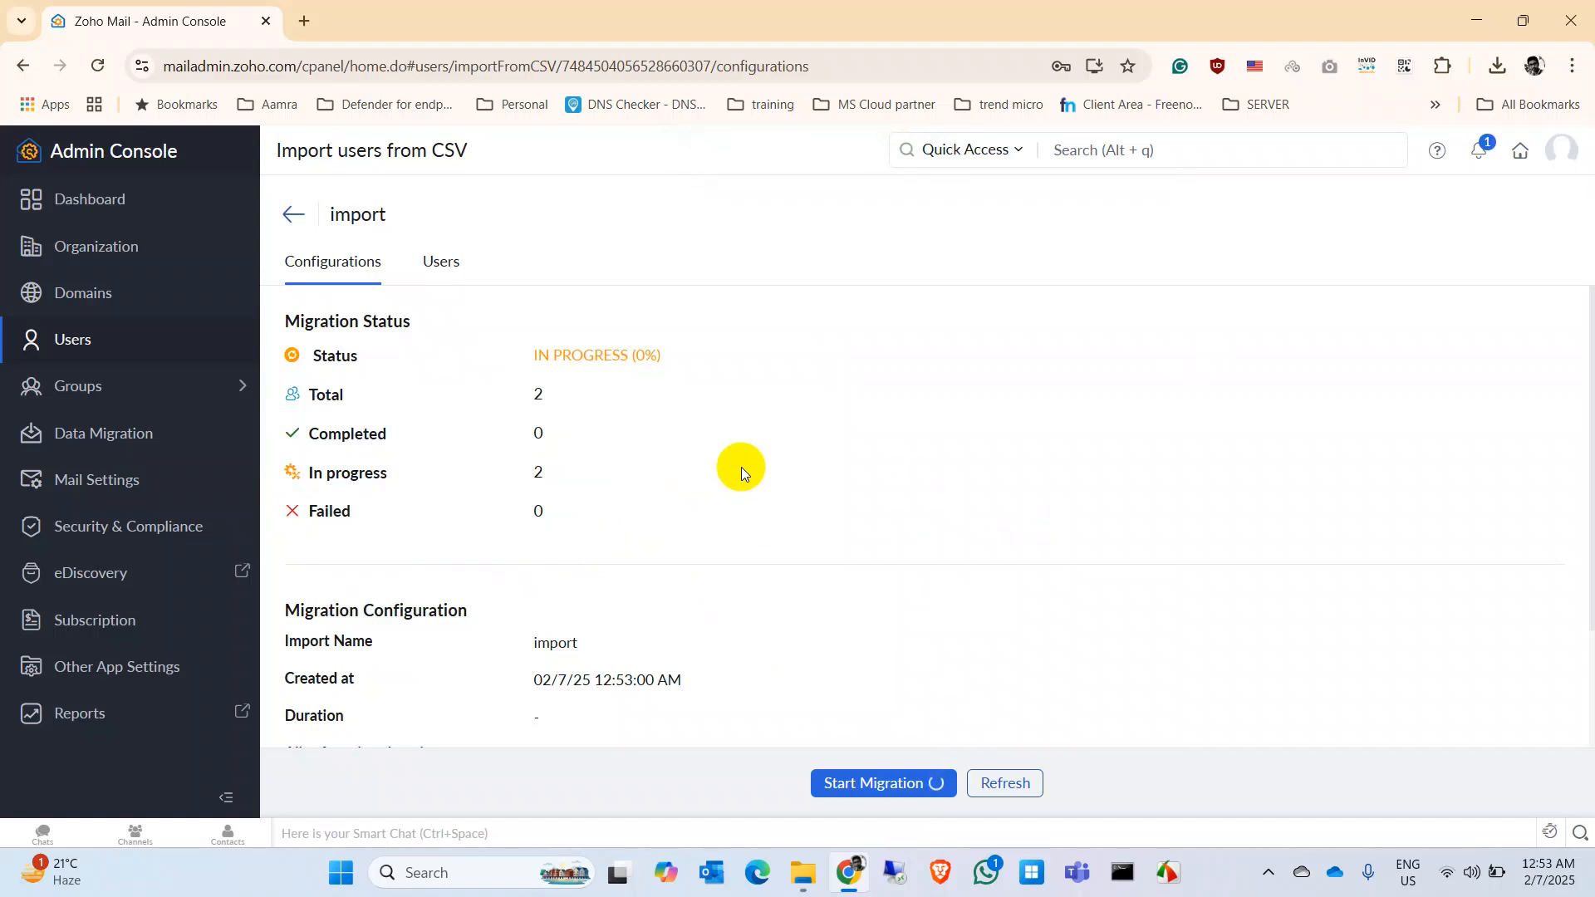
# Step: Verify both users show COMPLETED in the import, then return to the four-user Users list
pyautogui.scroll(-2, 920, 532)
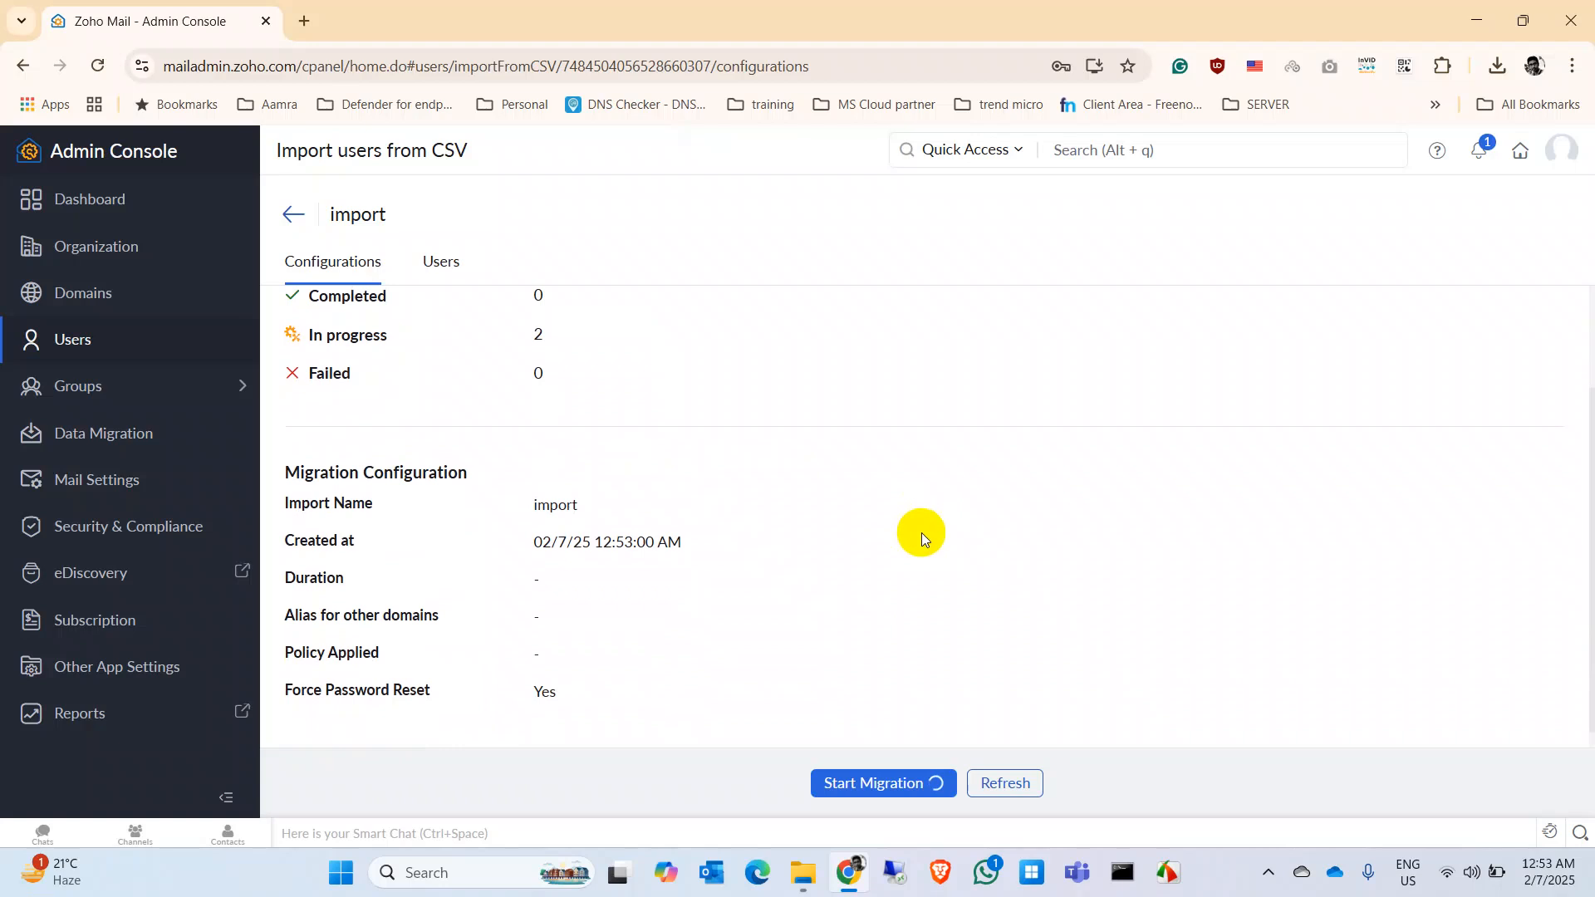
pyautogui.scroll(1, 921, 532)
pyautogui.scroll(1, 921, 538)
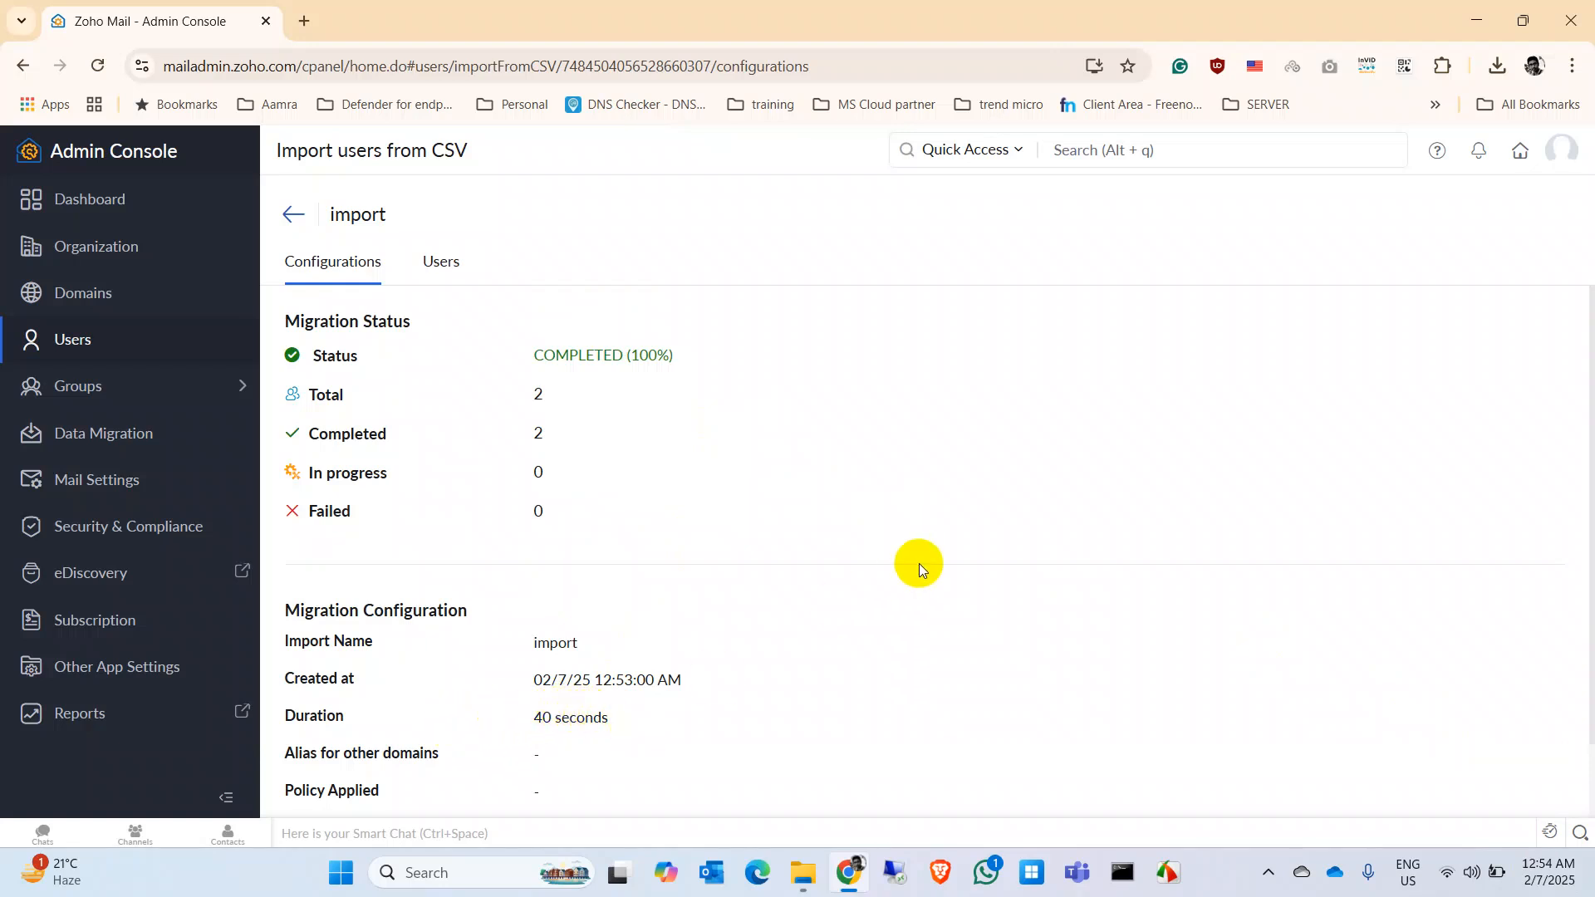
pyautogui.scroll(-1, 919, 563)
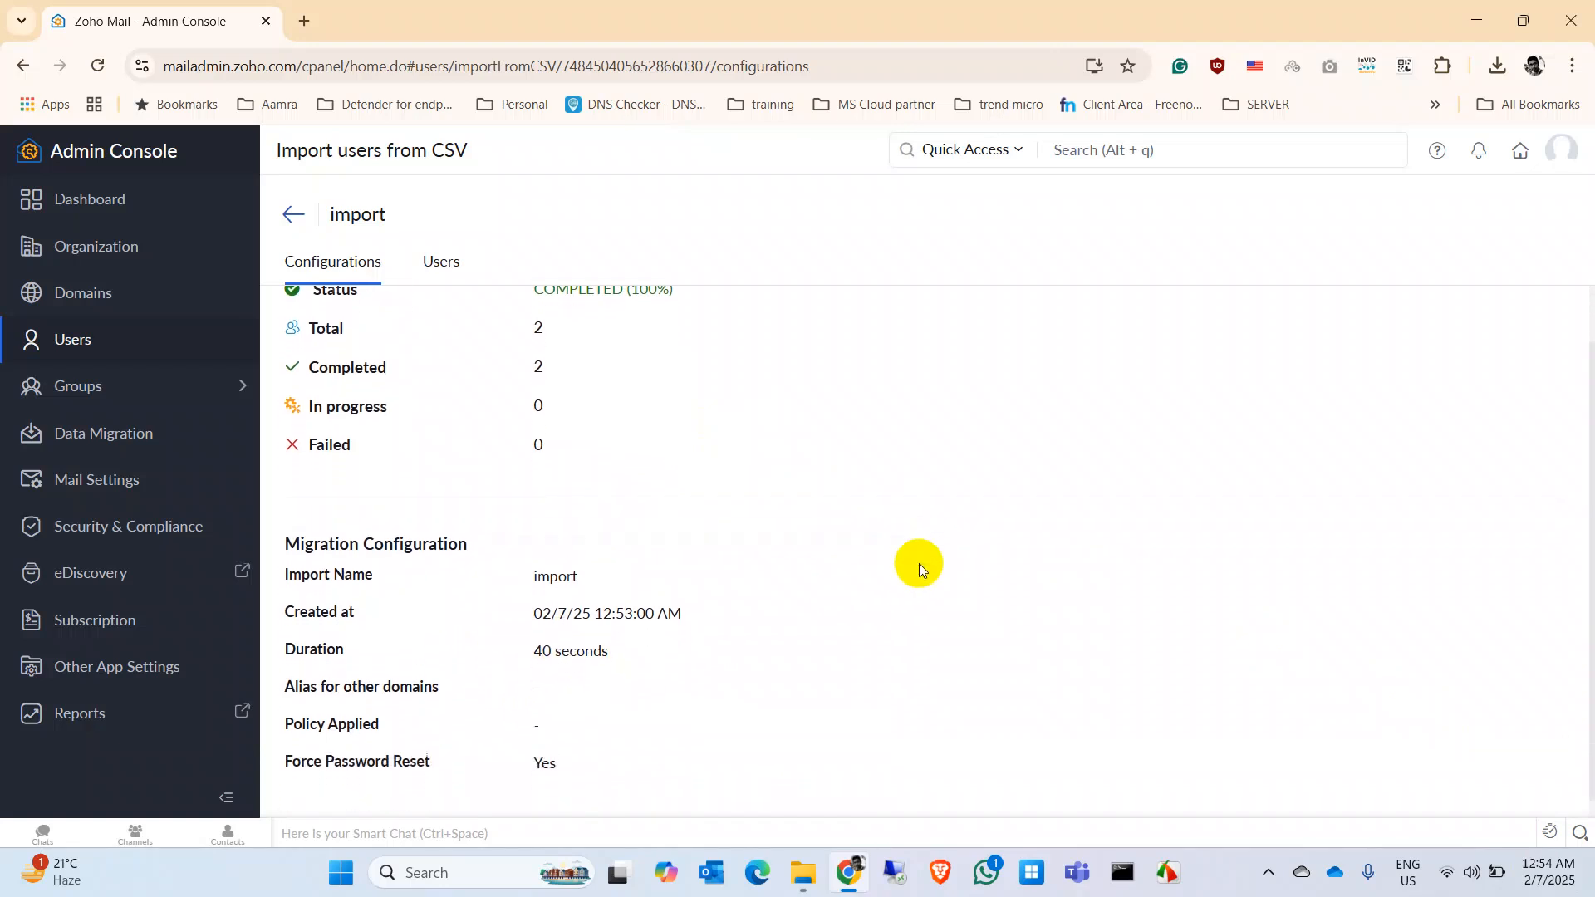
pyautogui.scroll(1, 918, 563)
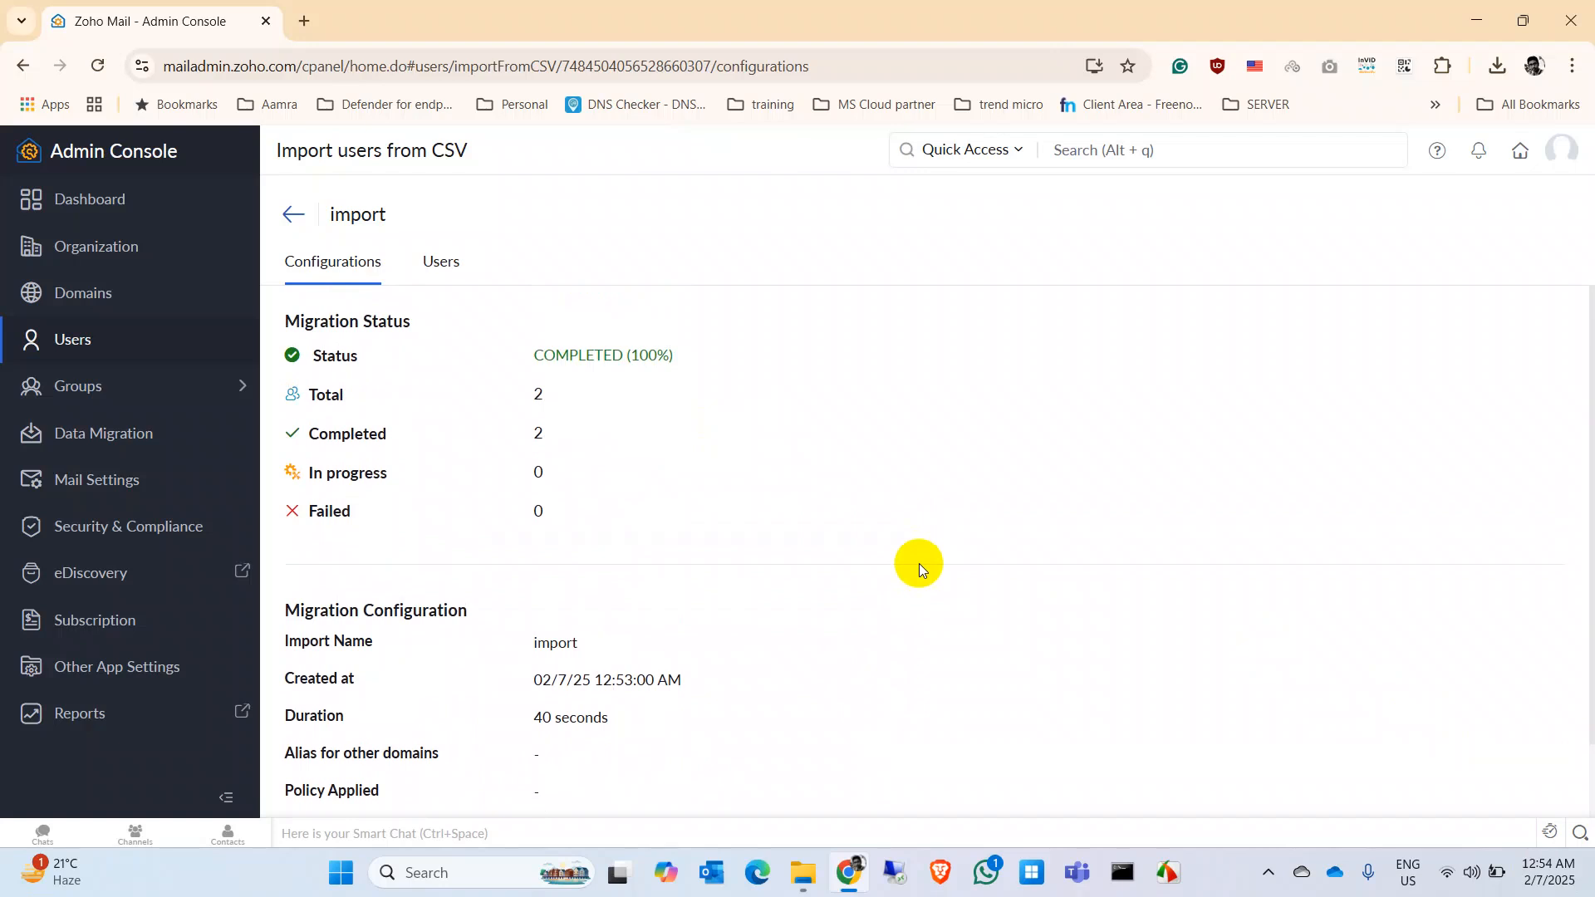
pyautogui.scroll(-1, 919, 563)
pyautogui.scroll(1, 918, 563)
pyautogui.click(438, 282)
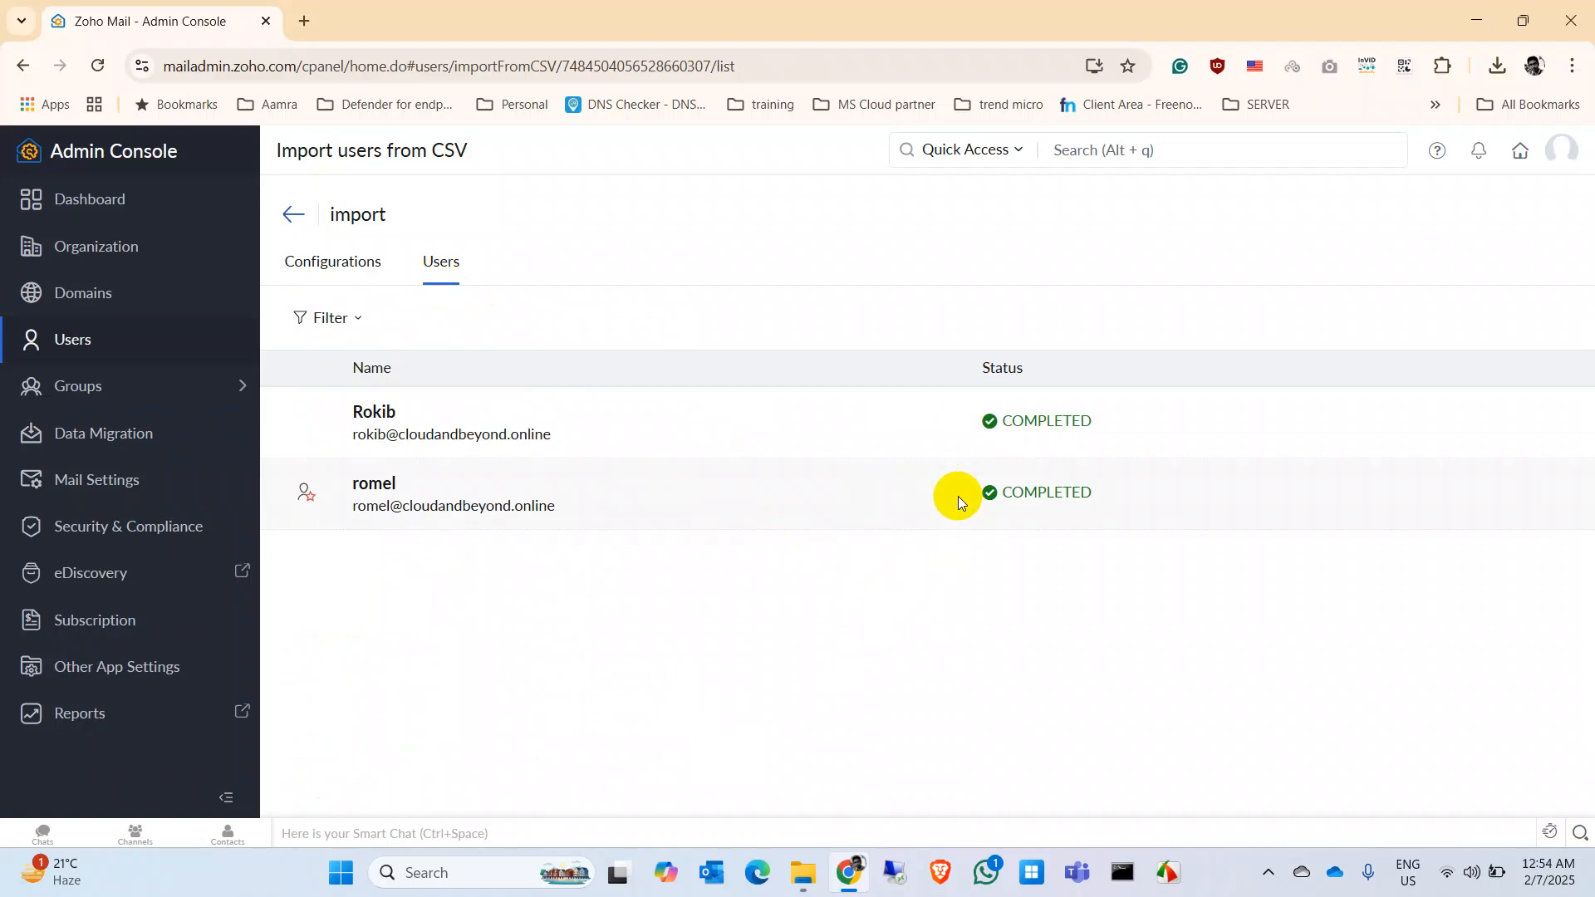
pyautogui.click(108, 359)
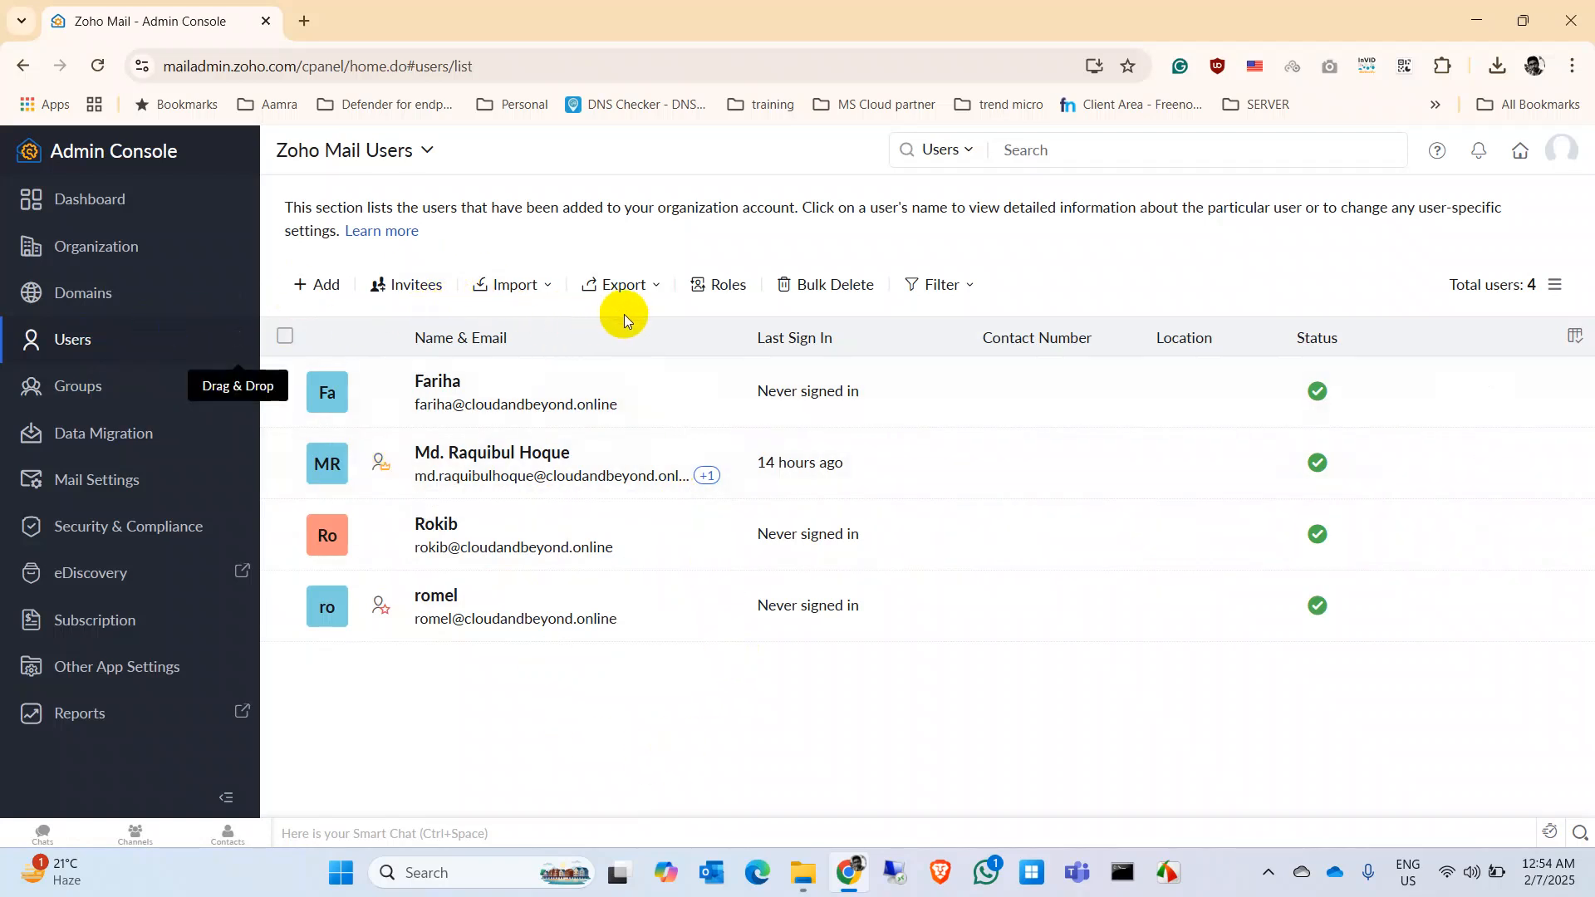
pyautogui.click(716, 285)
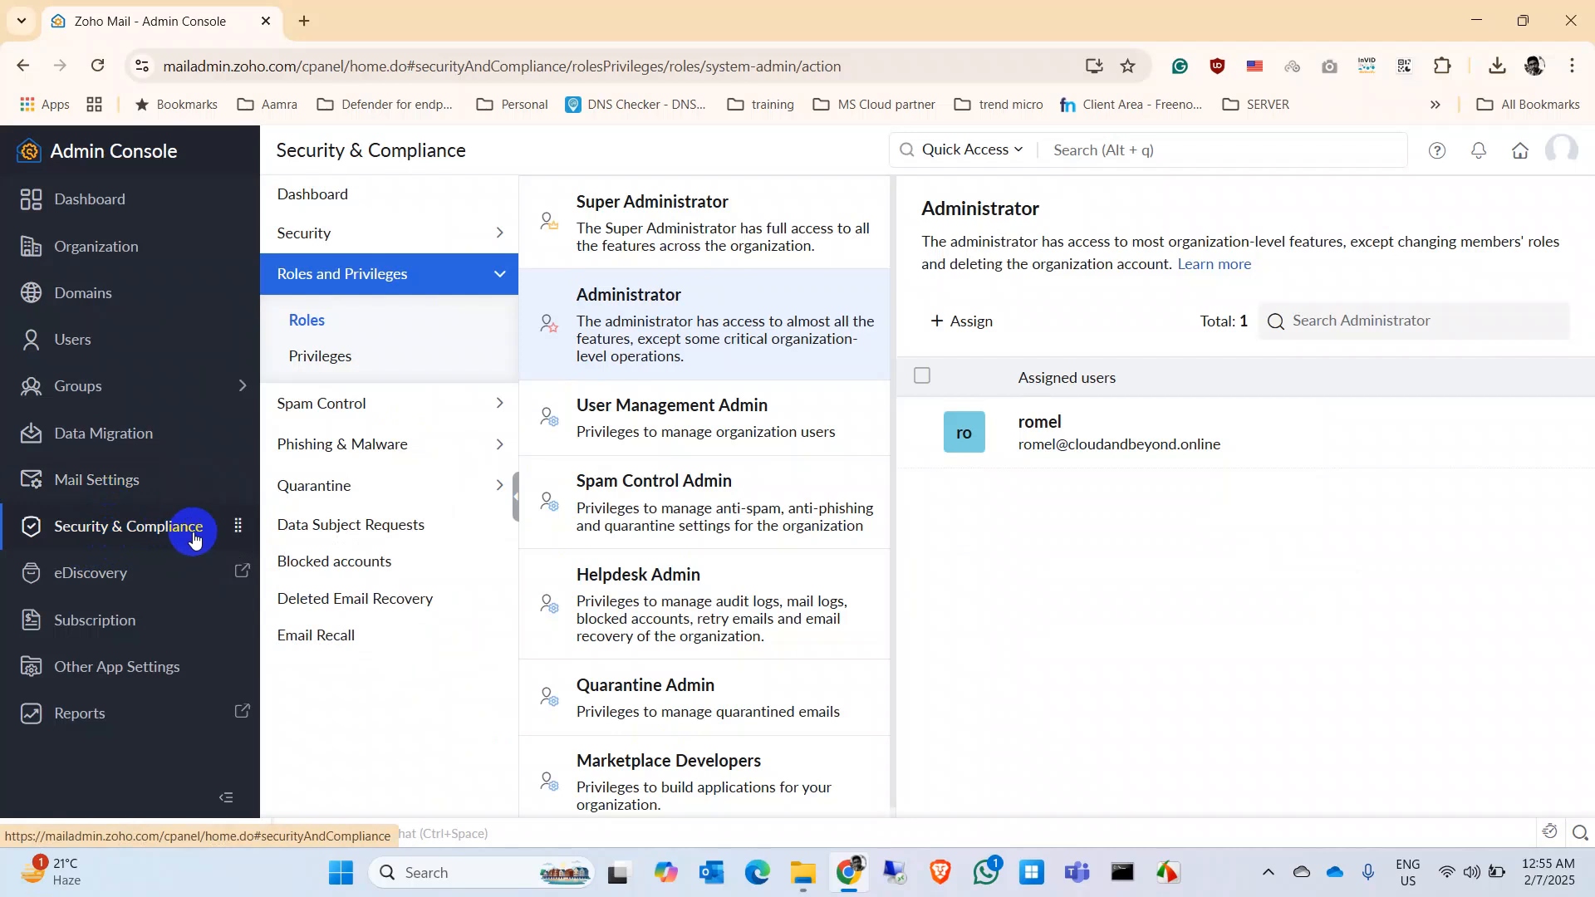
pyautogui.click(73, 342)
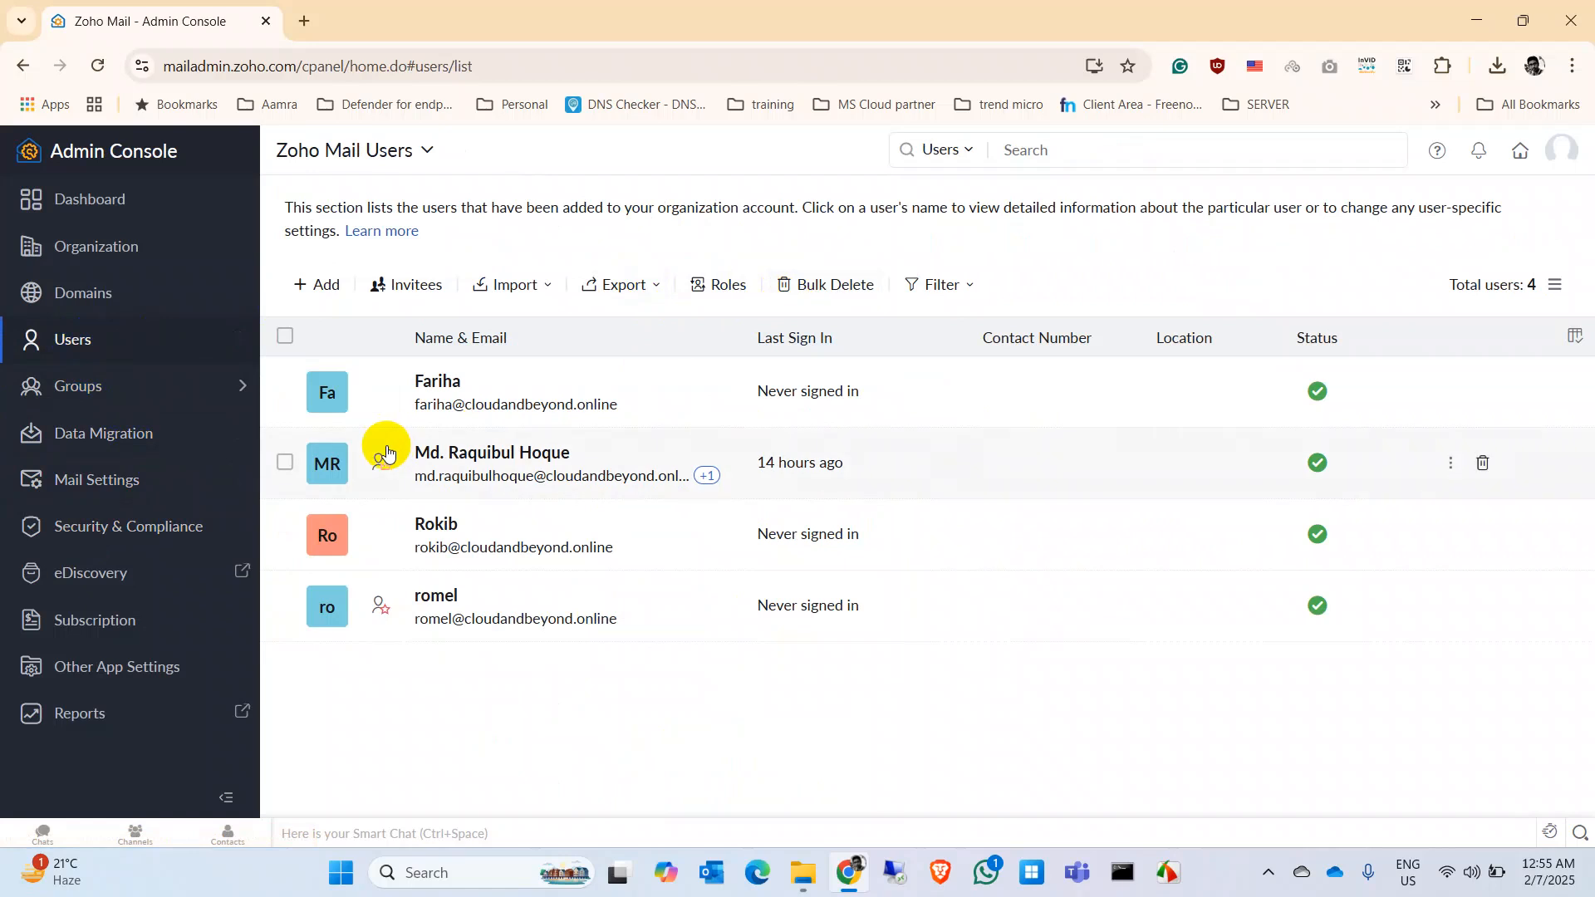
pyautogui.click(1453, 392)
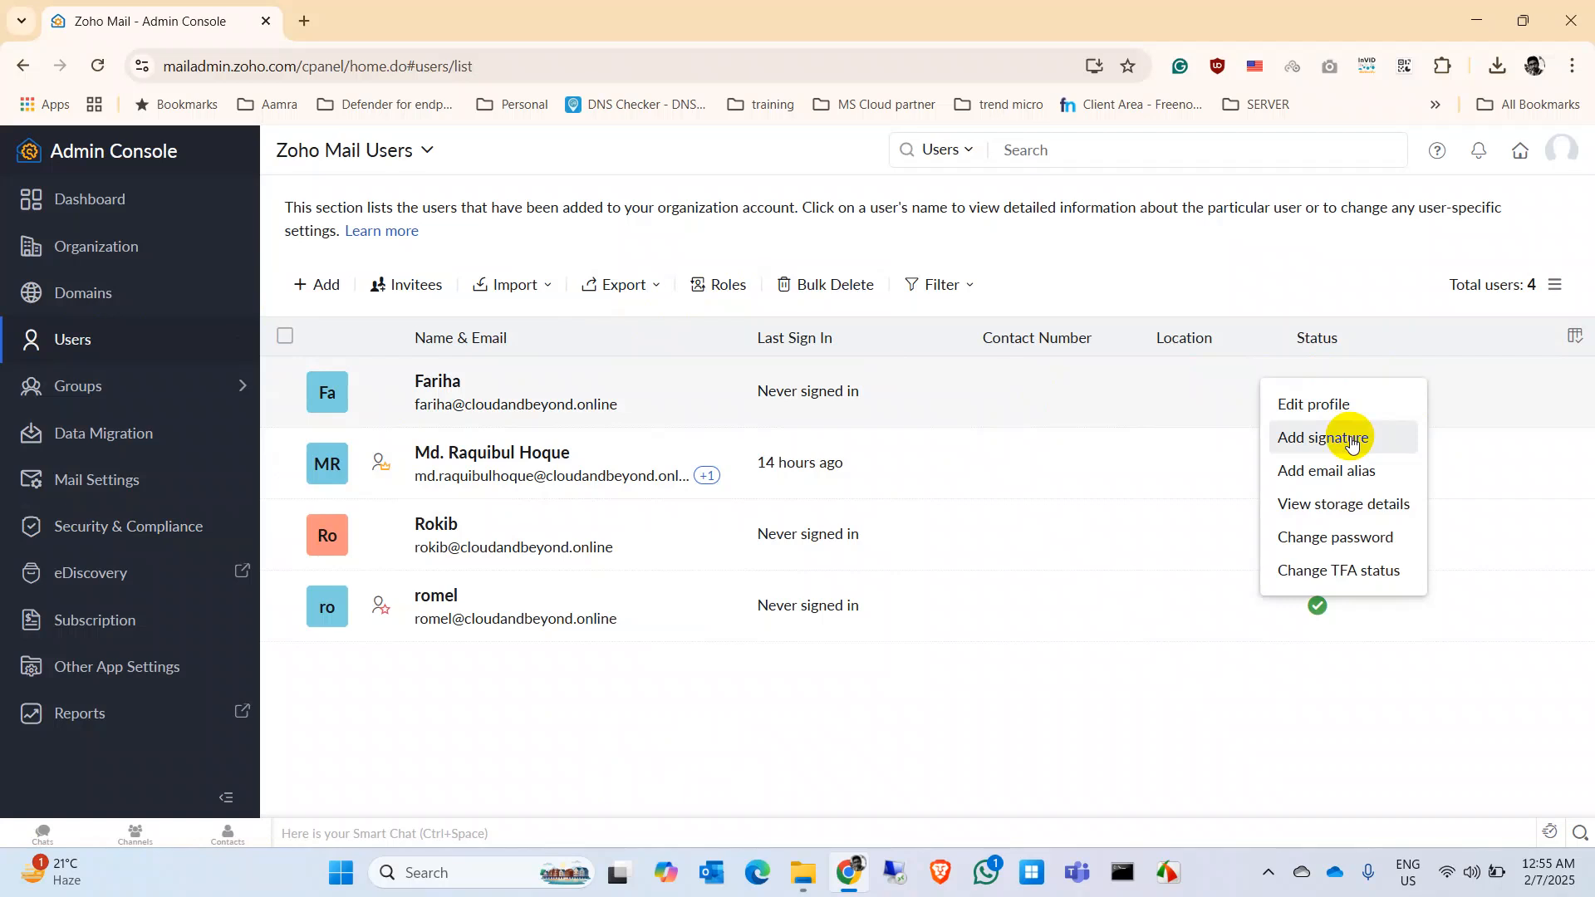
pyautogui.click(1350, 441)
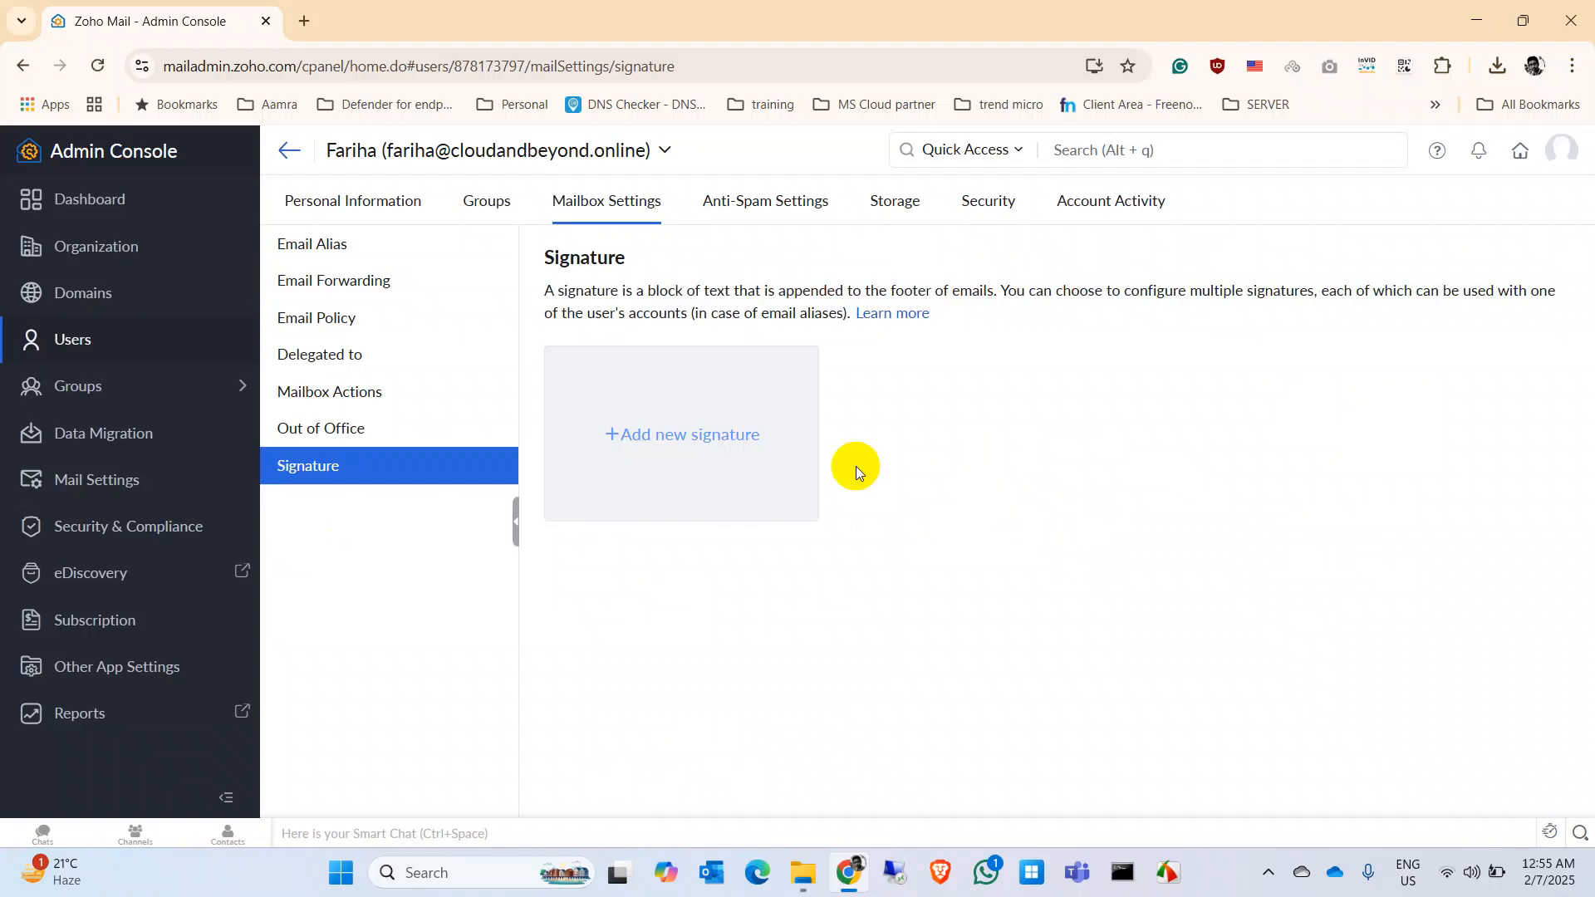
pyautogui.click(295, 155)
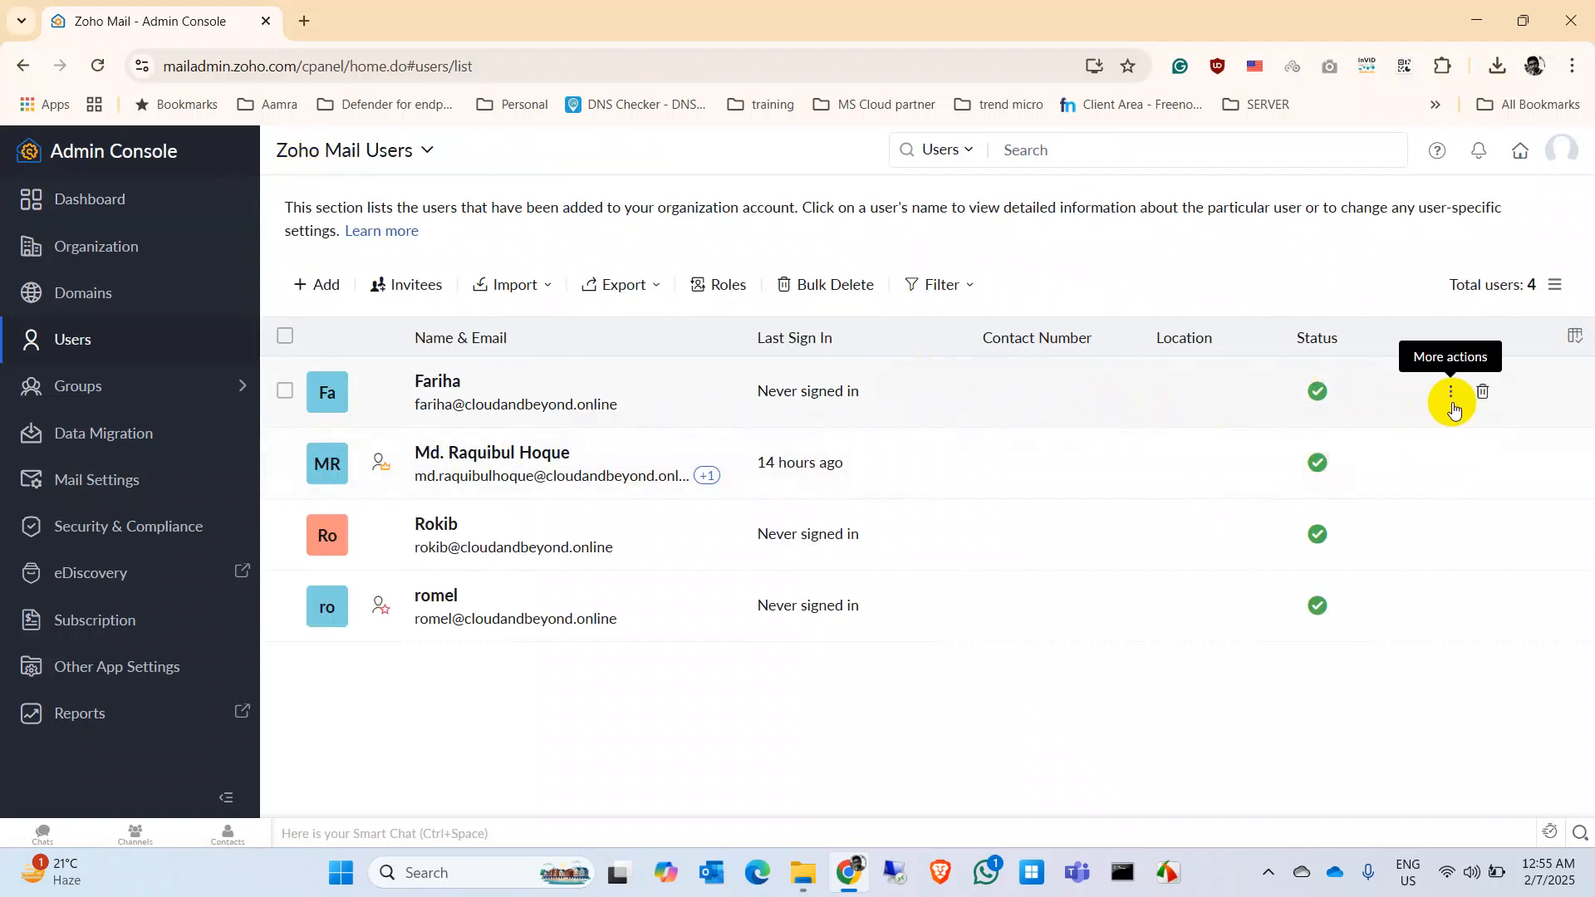
pyautogui.click(1455, 407)
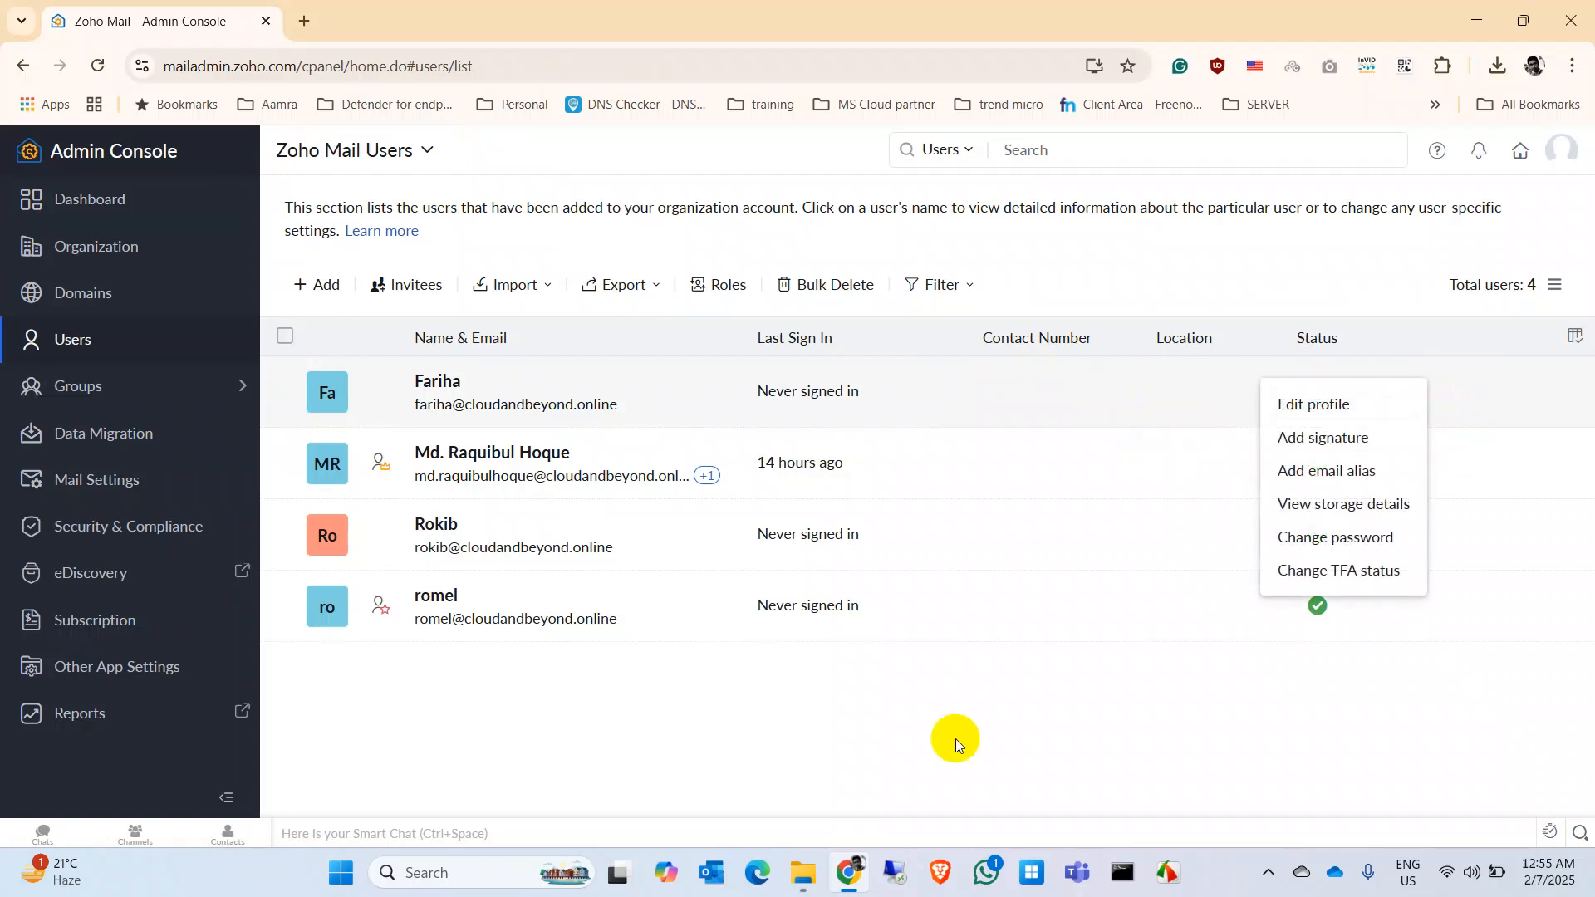
pyautogui.click(846, 695)
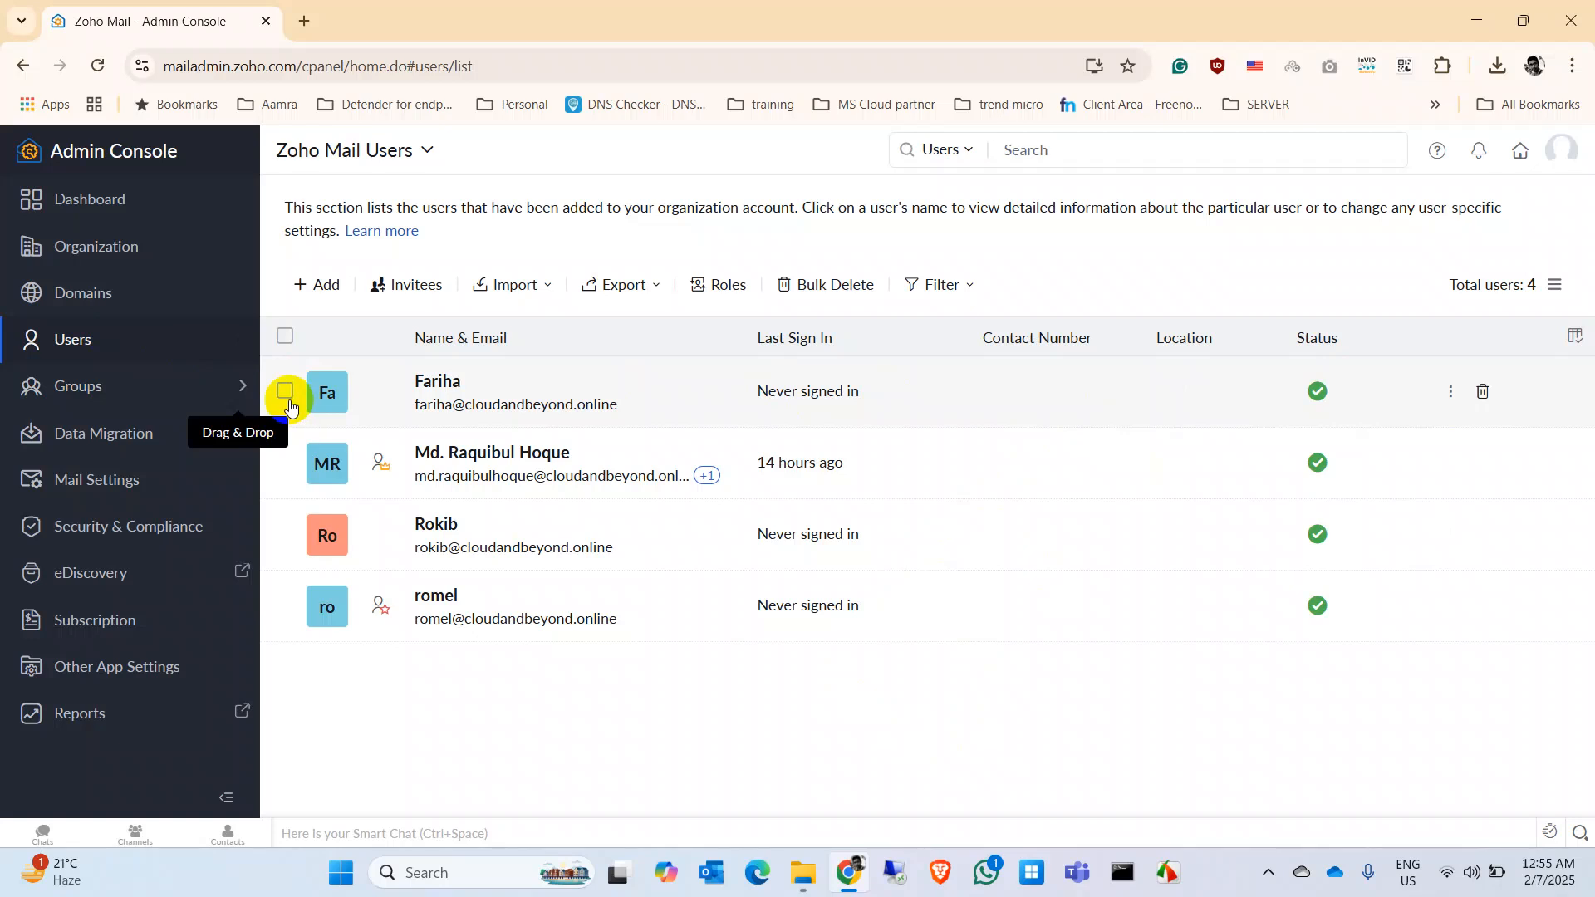
pyautogui.click(819, 276)
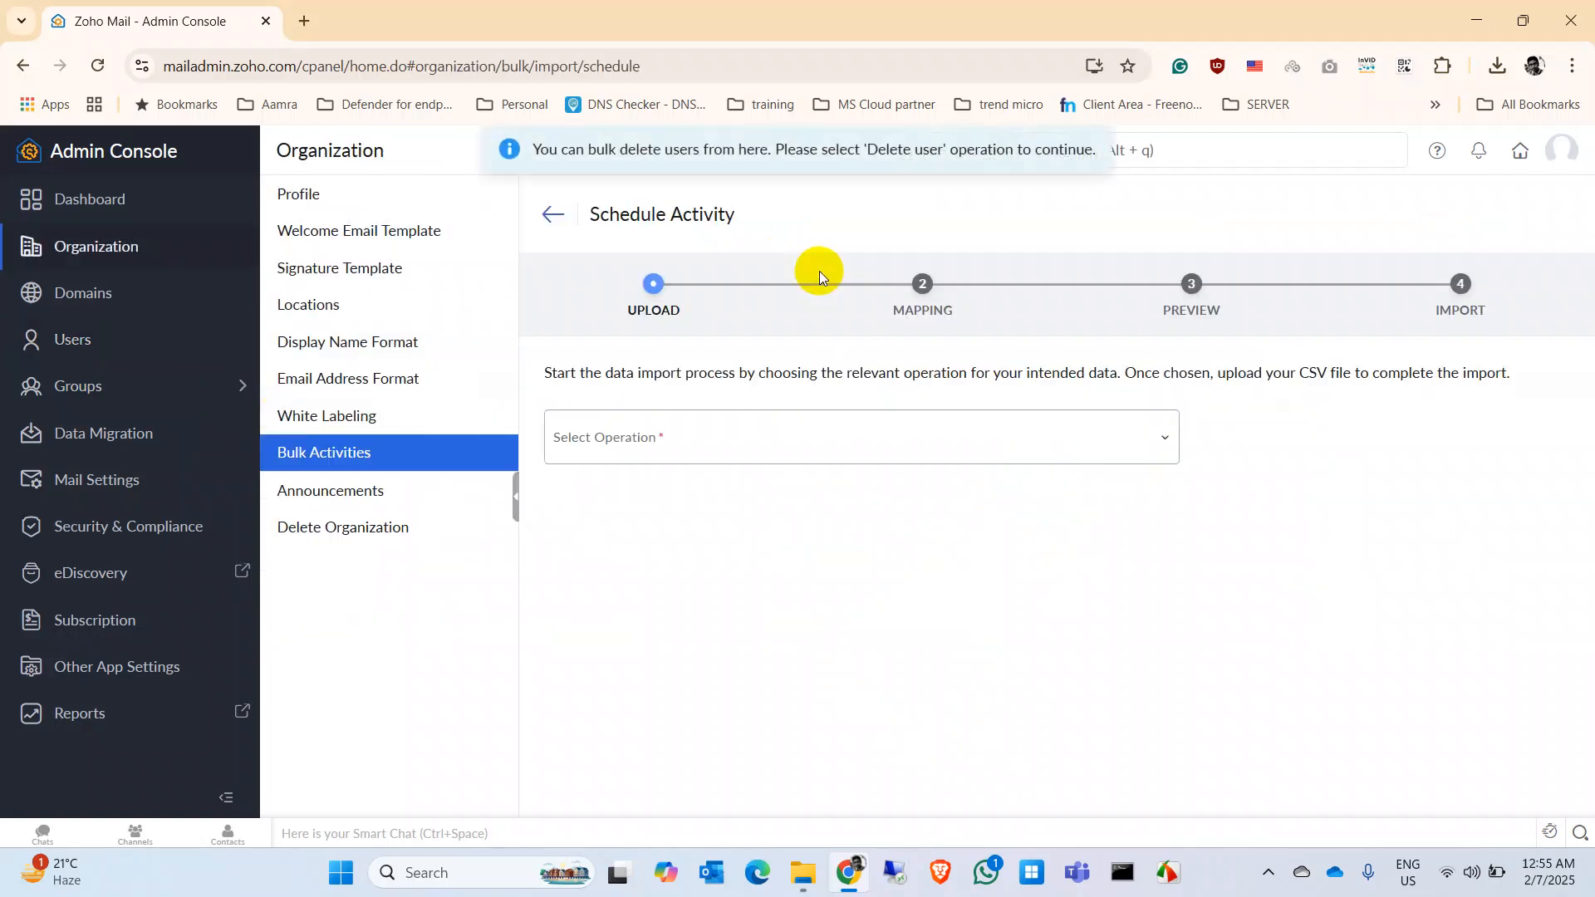
pyautogui.click(1082, 456)
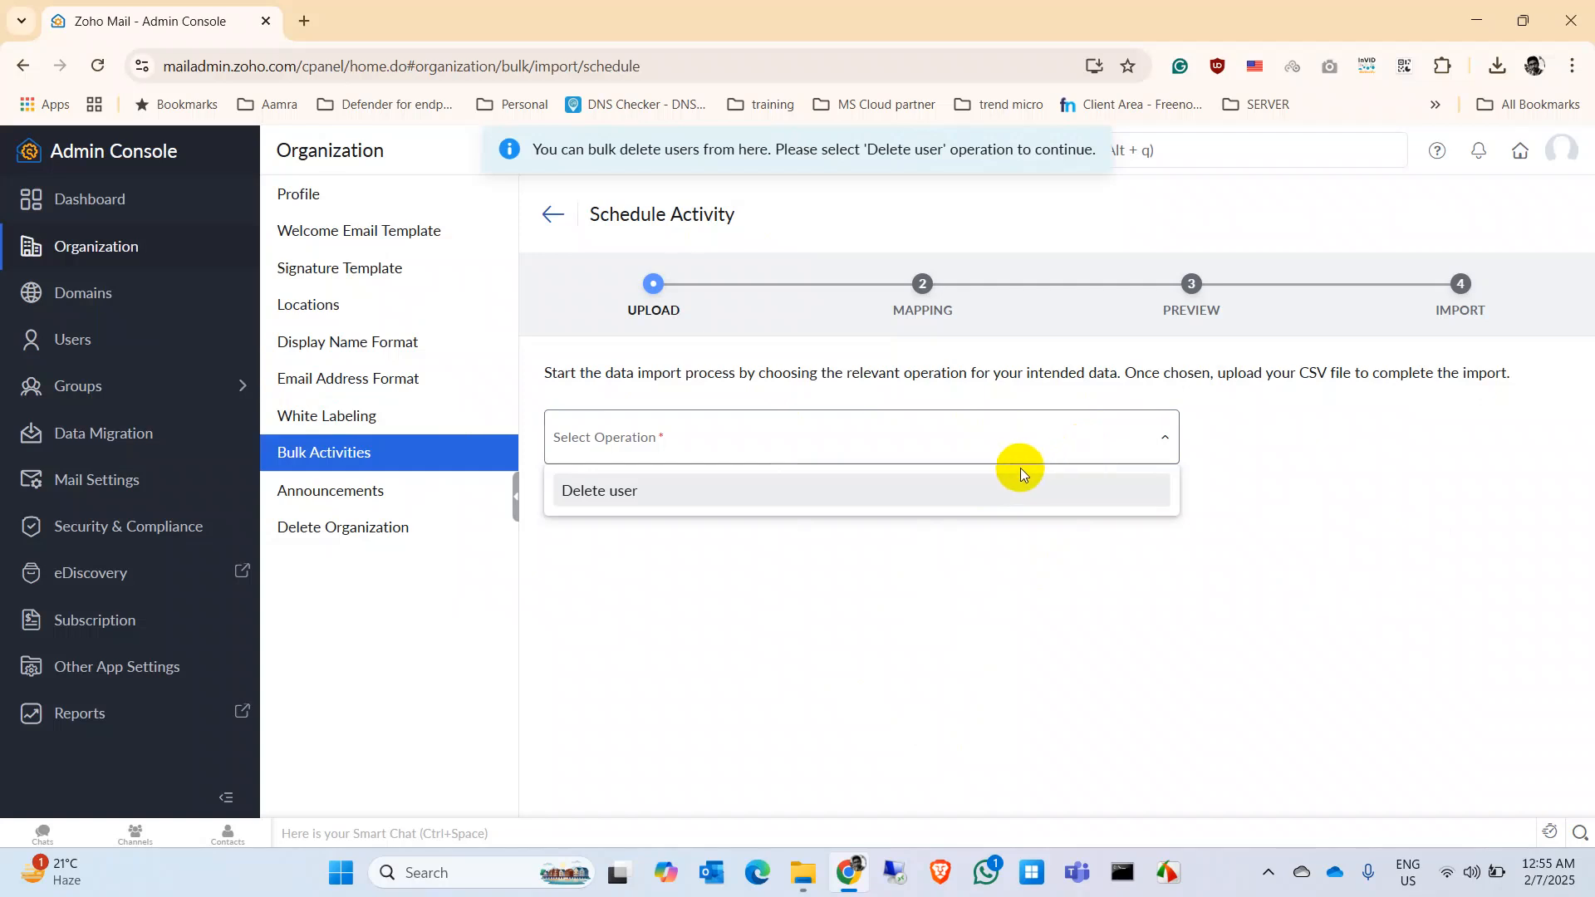
pyautogui.click(995, 492)
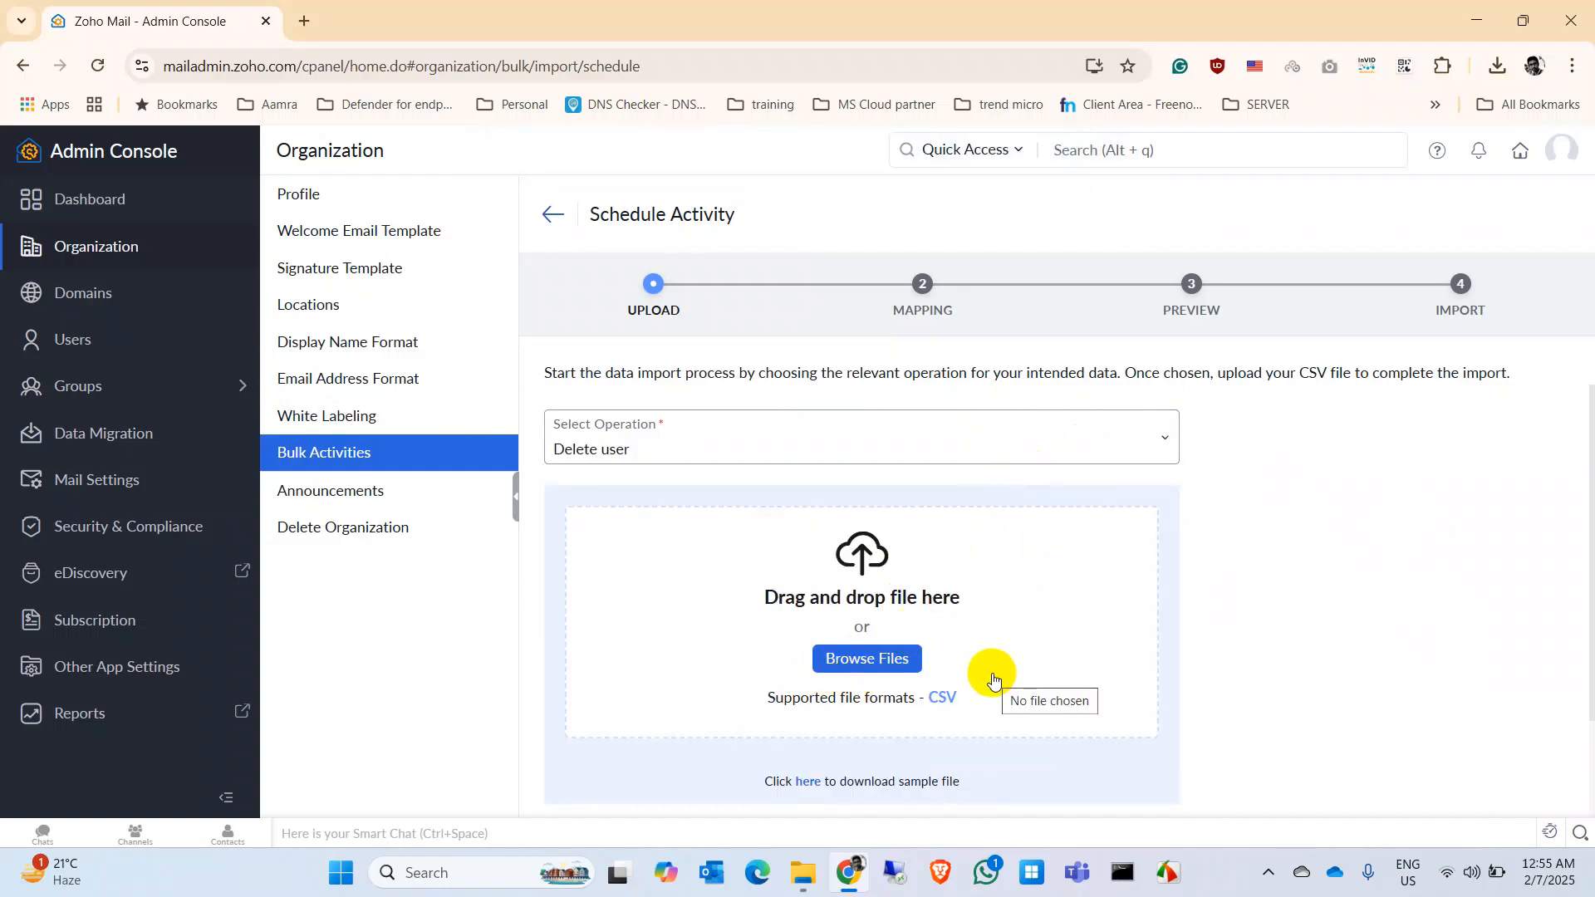
pyautogui.click(552, 214)
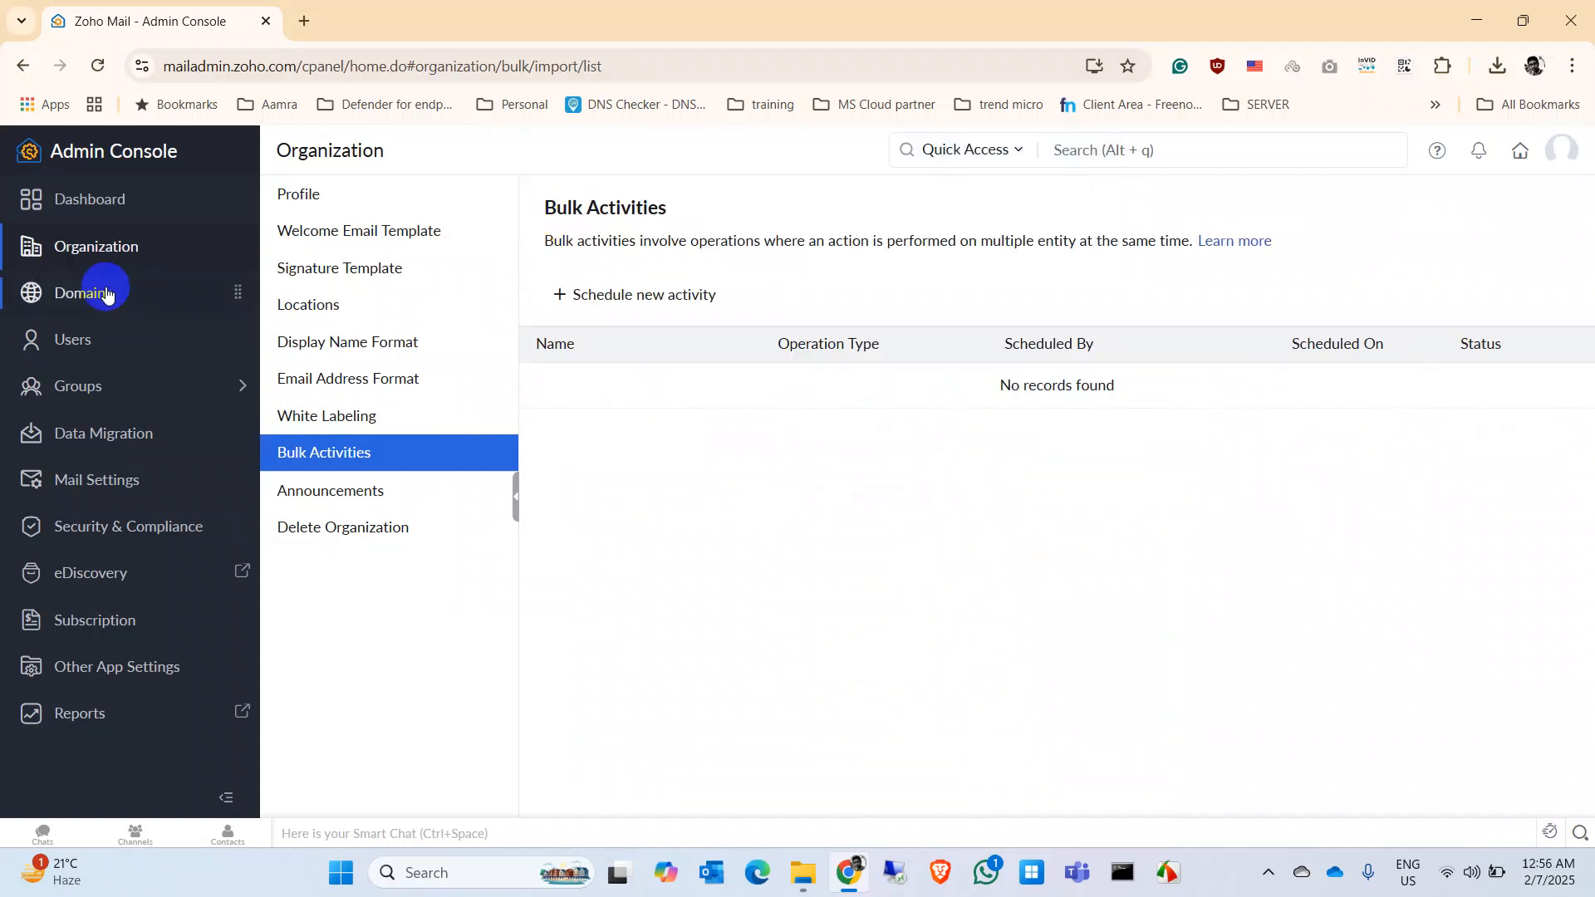
pyautogui.click(122, 337)
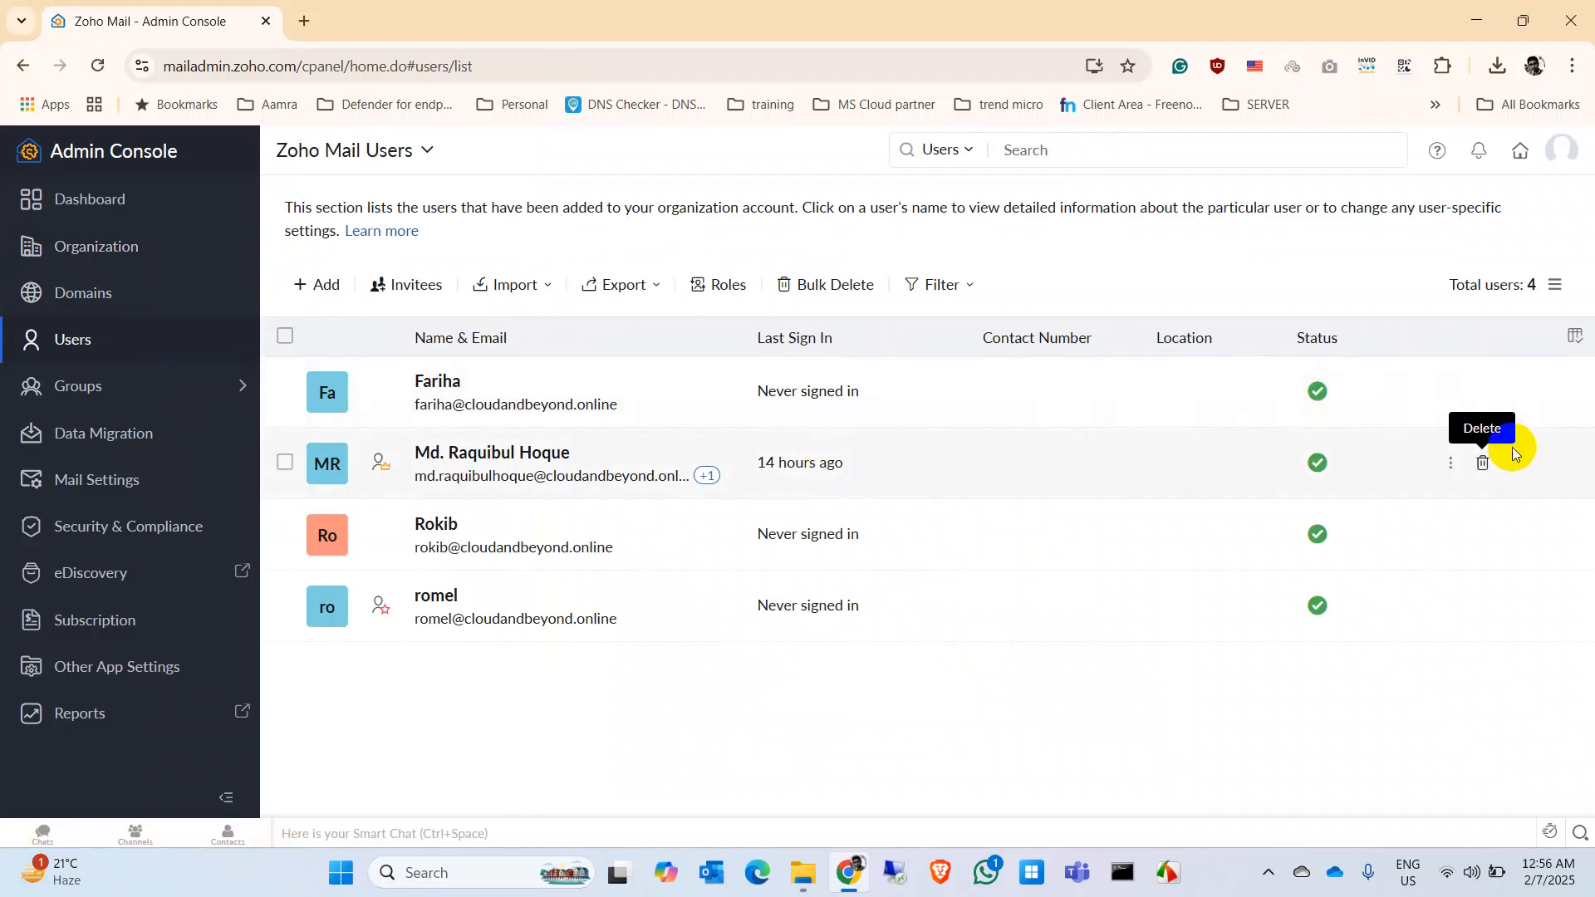